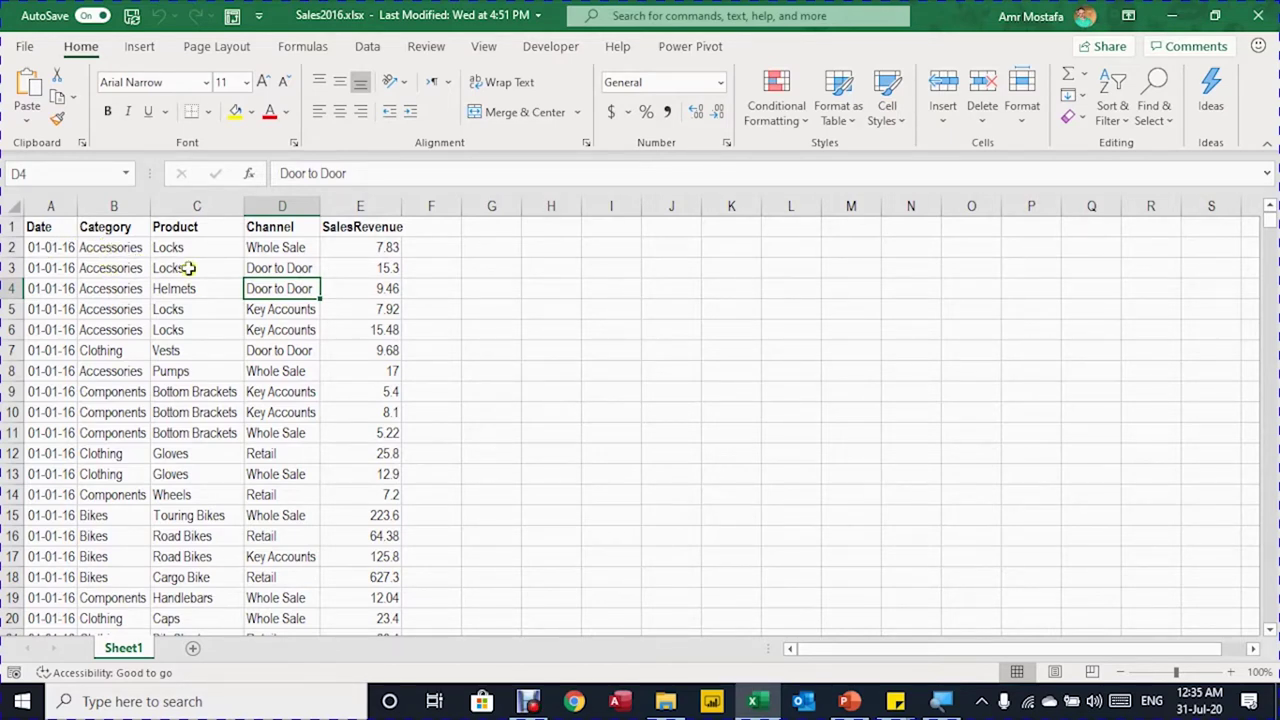
Step: Look through the sales records in Sales2016.xlsx from the first row to the last
click(98, 250)
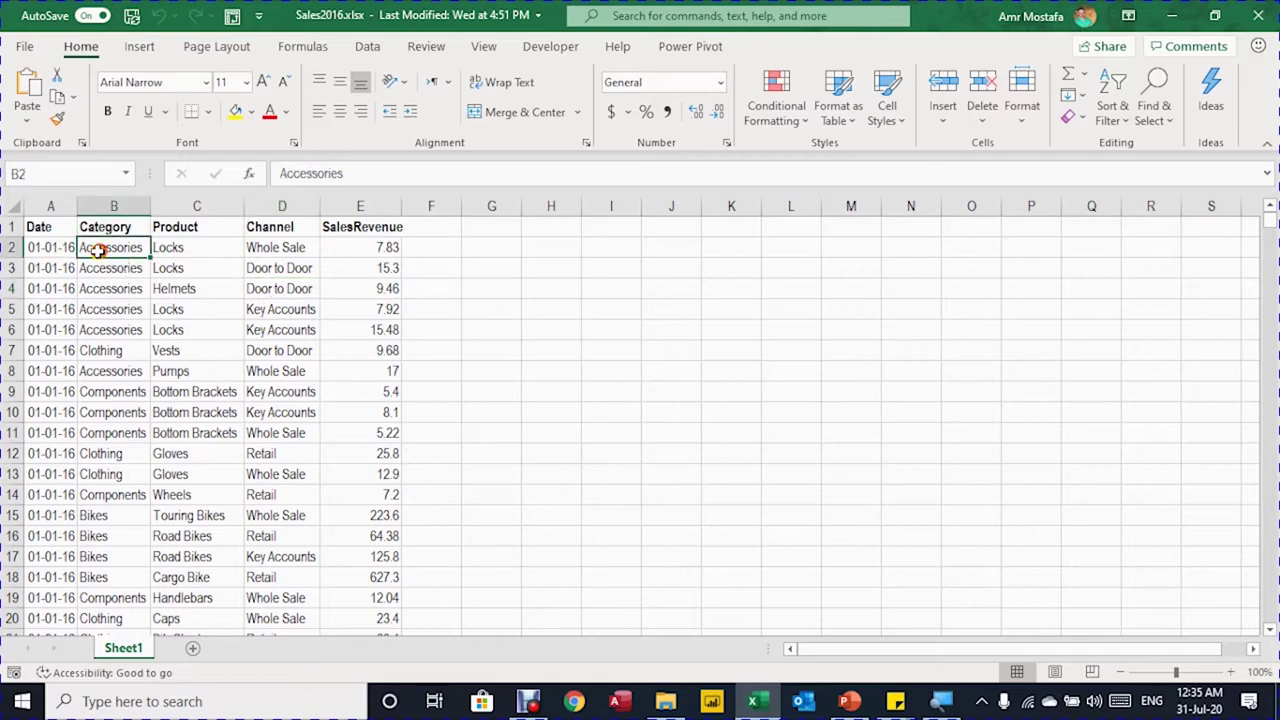
key(Down)
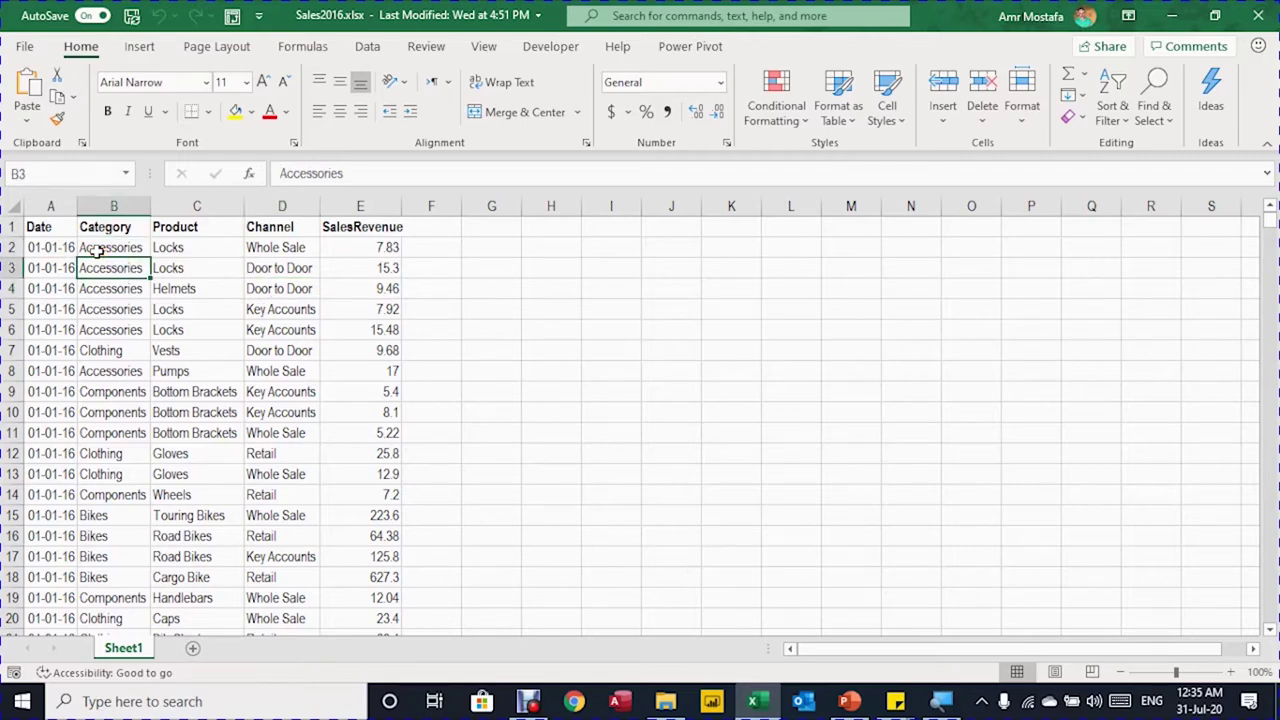
key(ctrl+Down)
key(ctrl+Home)
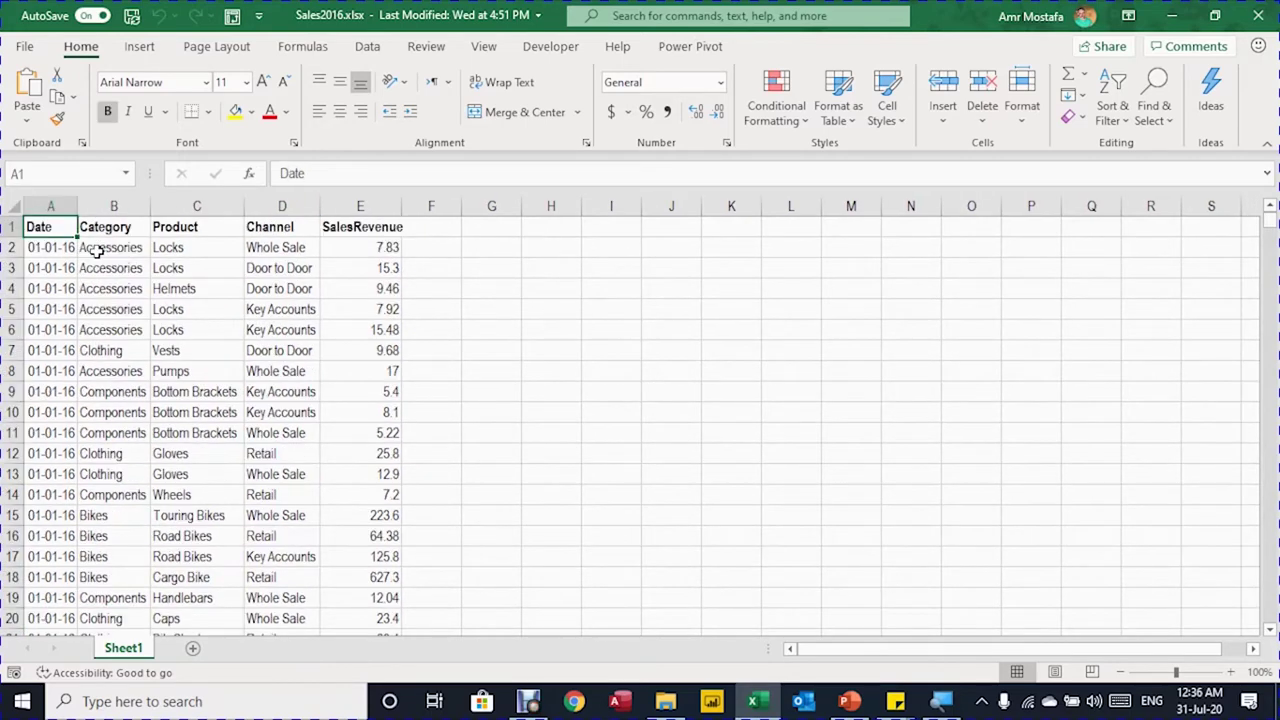
click(665, 701)
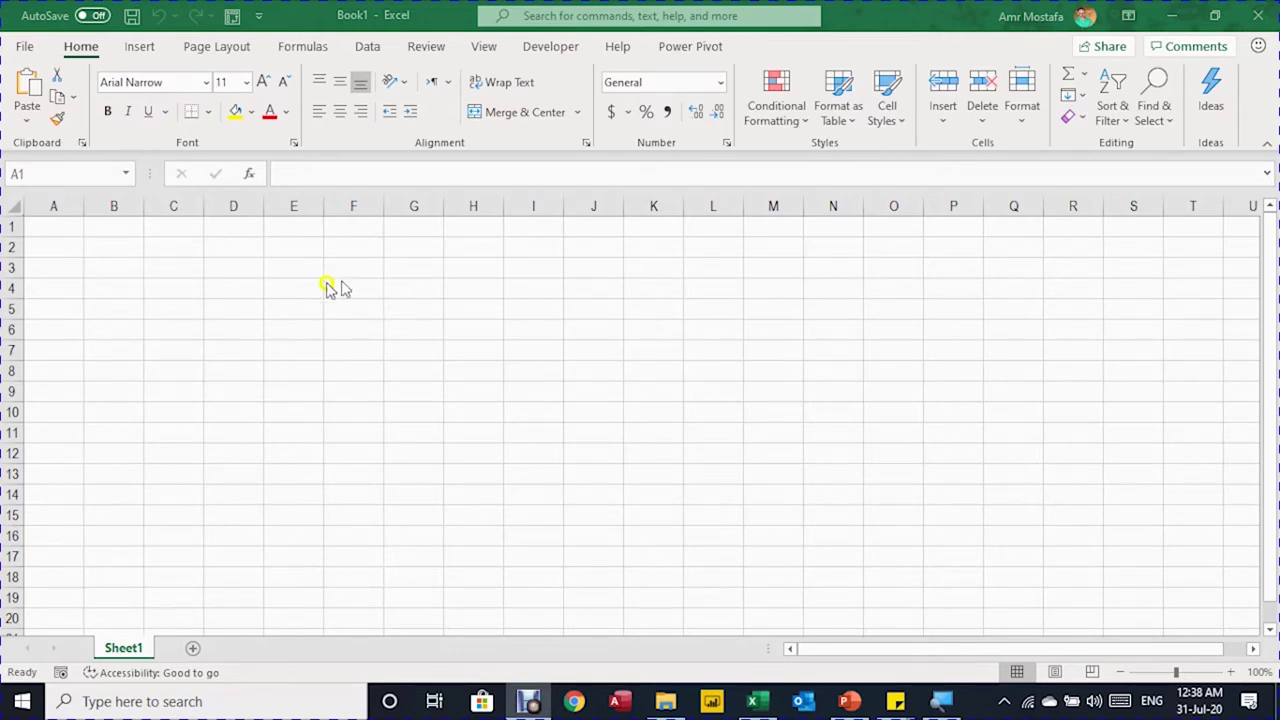
click(176, 278)
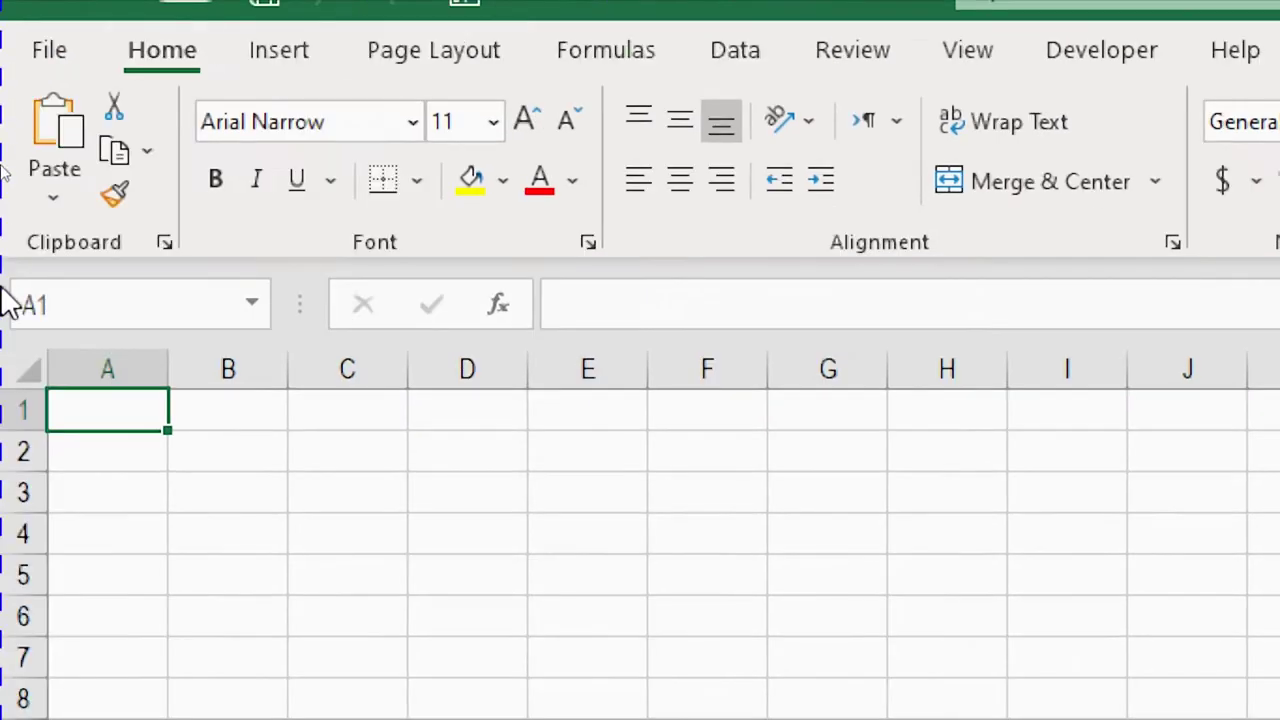
scroll(117, 243, down, 2)
click(117, 243)
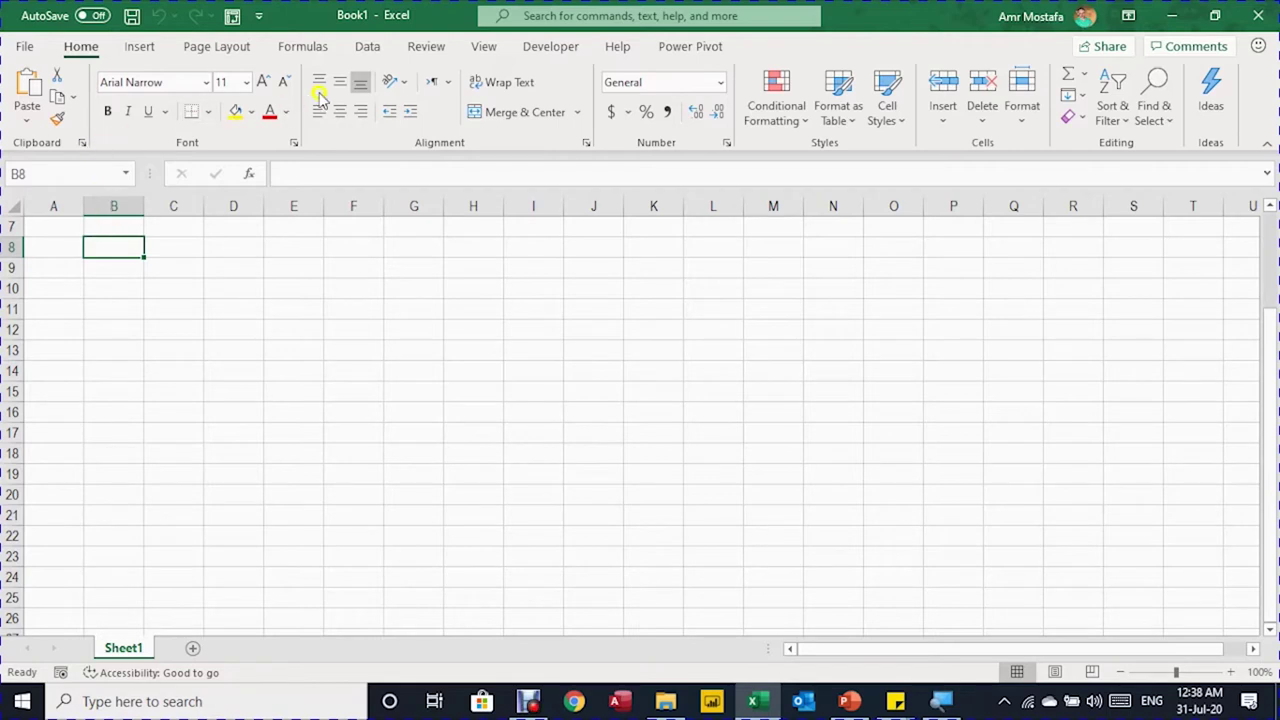
Step: Start a data import from an Excel workbook and browse to the PQB\PQB16\SalesDataMerged folder
click(370, 47)
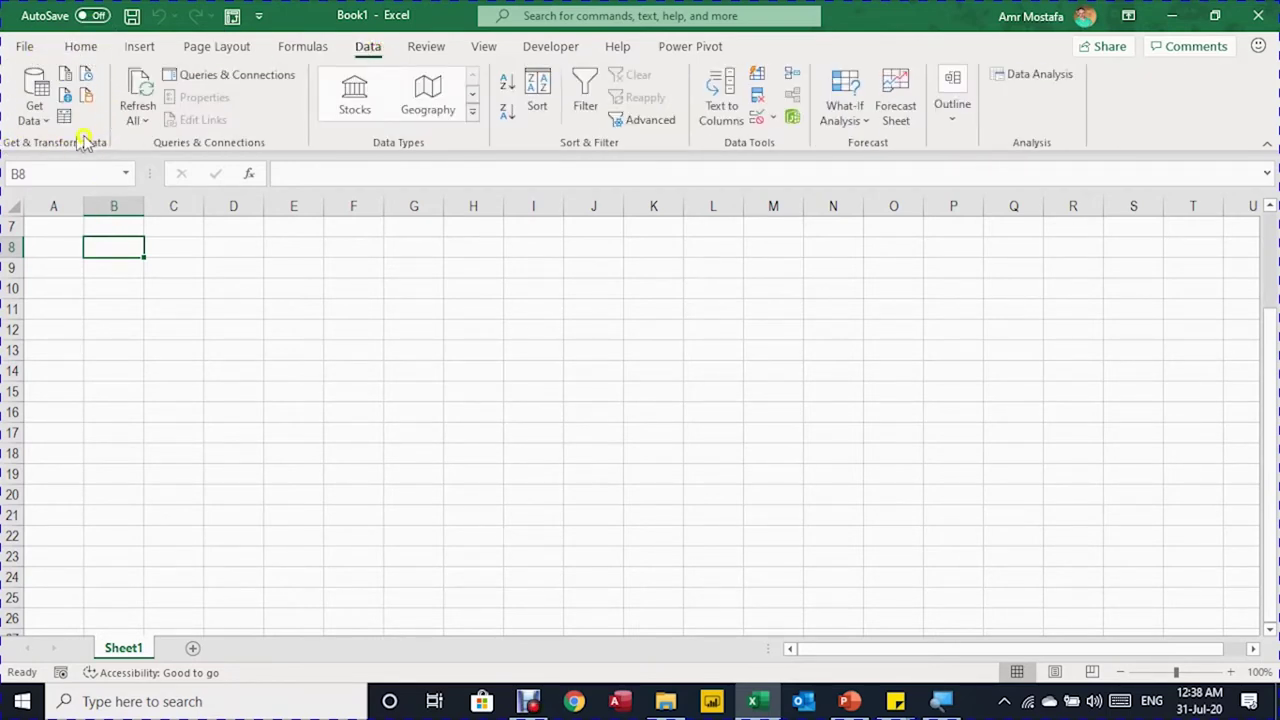
click(47, 115)
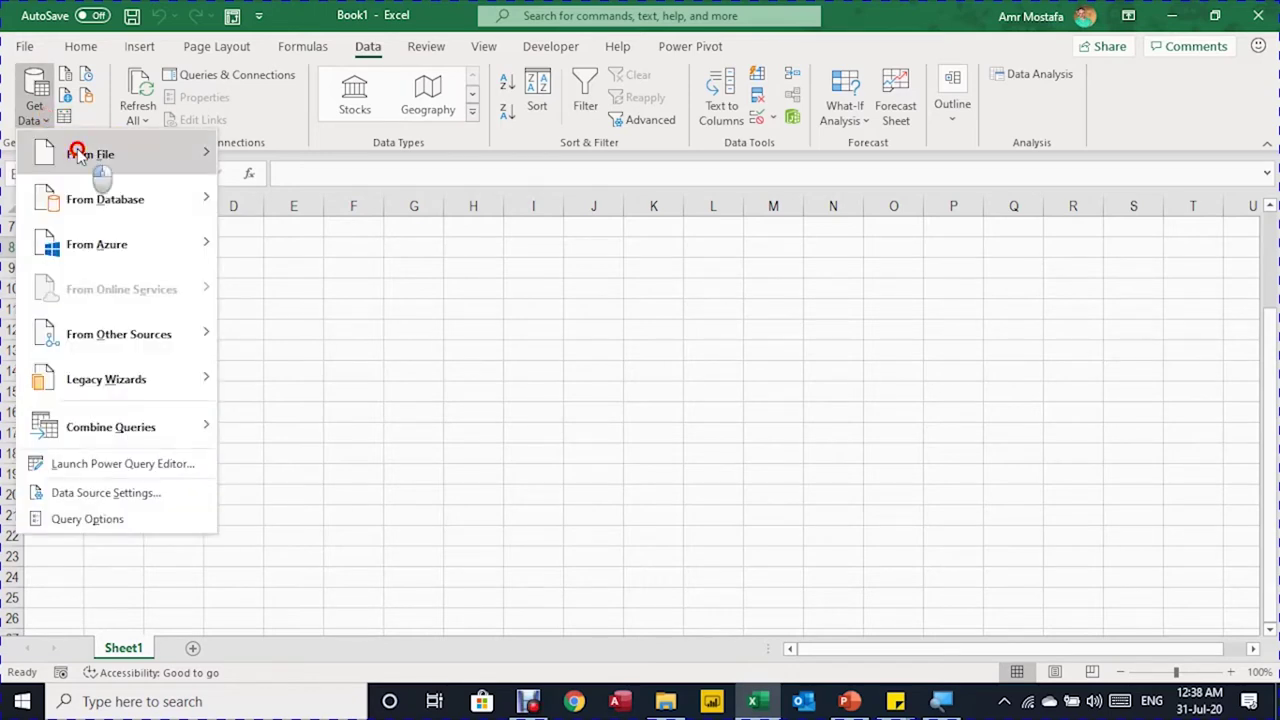
mouse_move(75, 150)
click(292, 150)
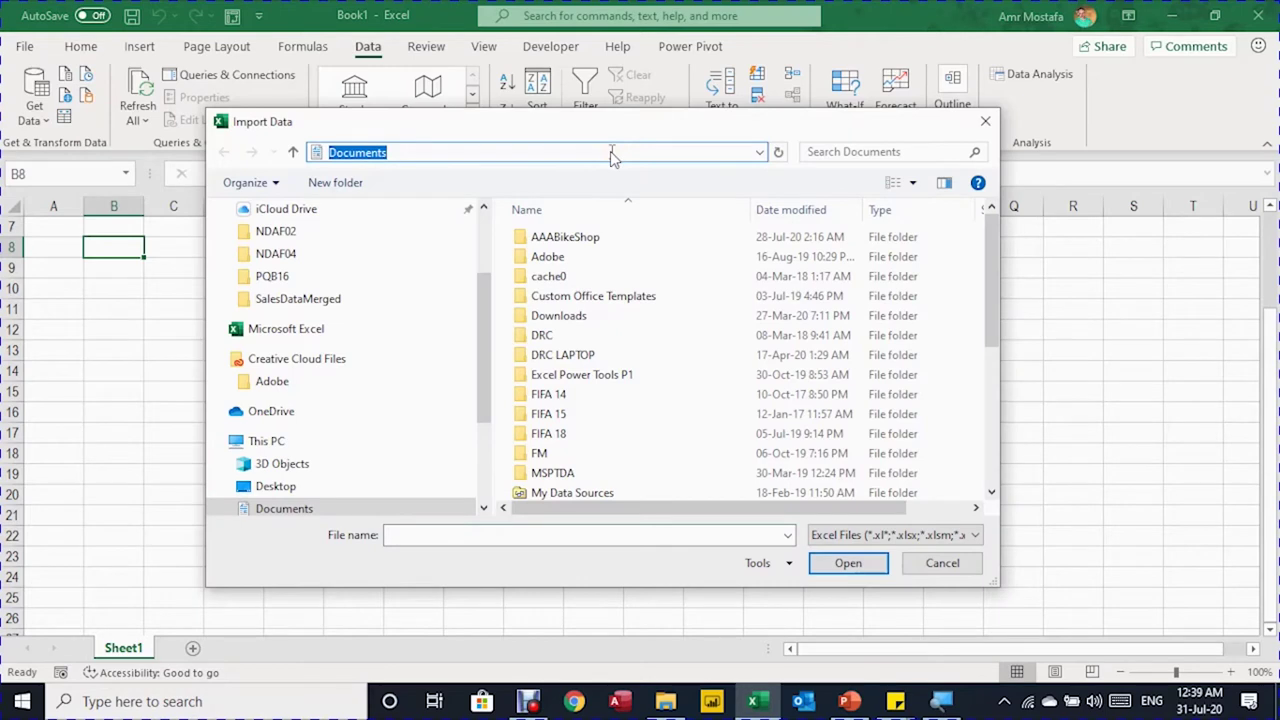
text(amram\OneDrive\AAA Excel Is Power\VIDEOS & FILES\PQB\PQB16\SalesDataMerged)
key(Return)
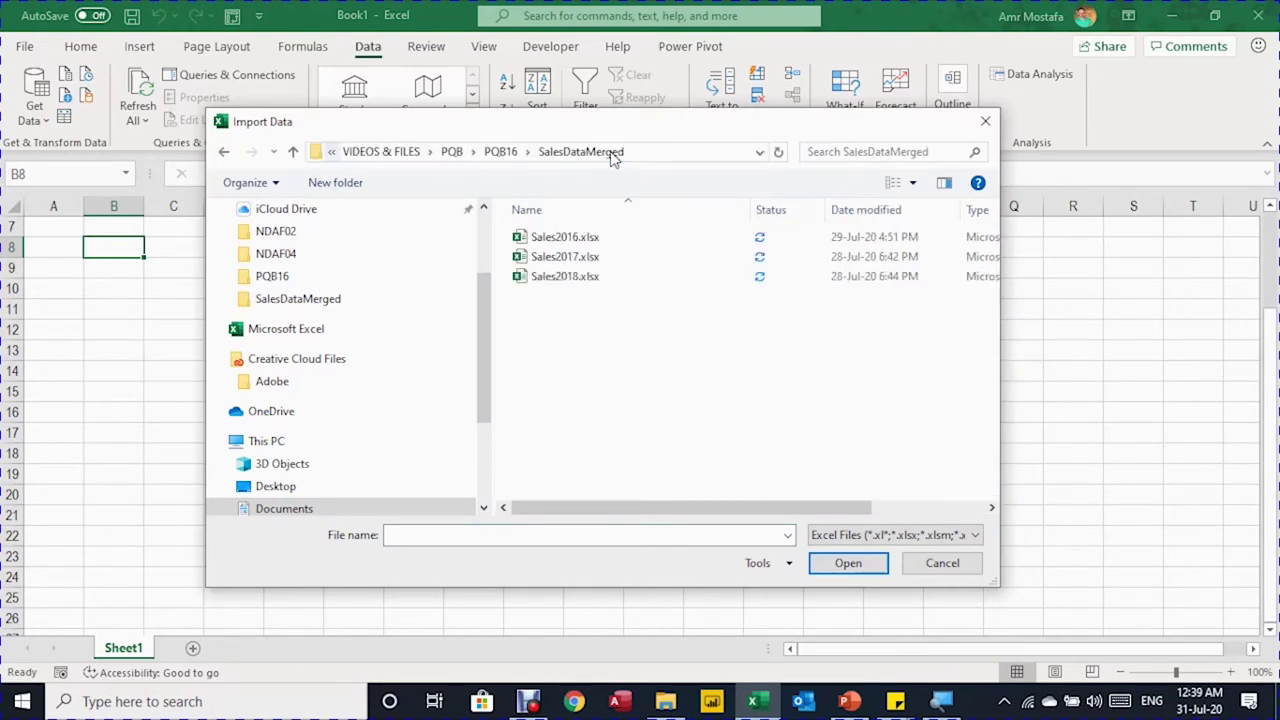
Step: Import Sales2016.xlsx, choosing Sheet1 and opening it for transformation in Power Query
click(584, 240)
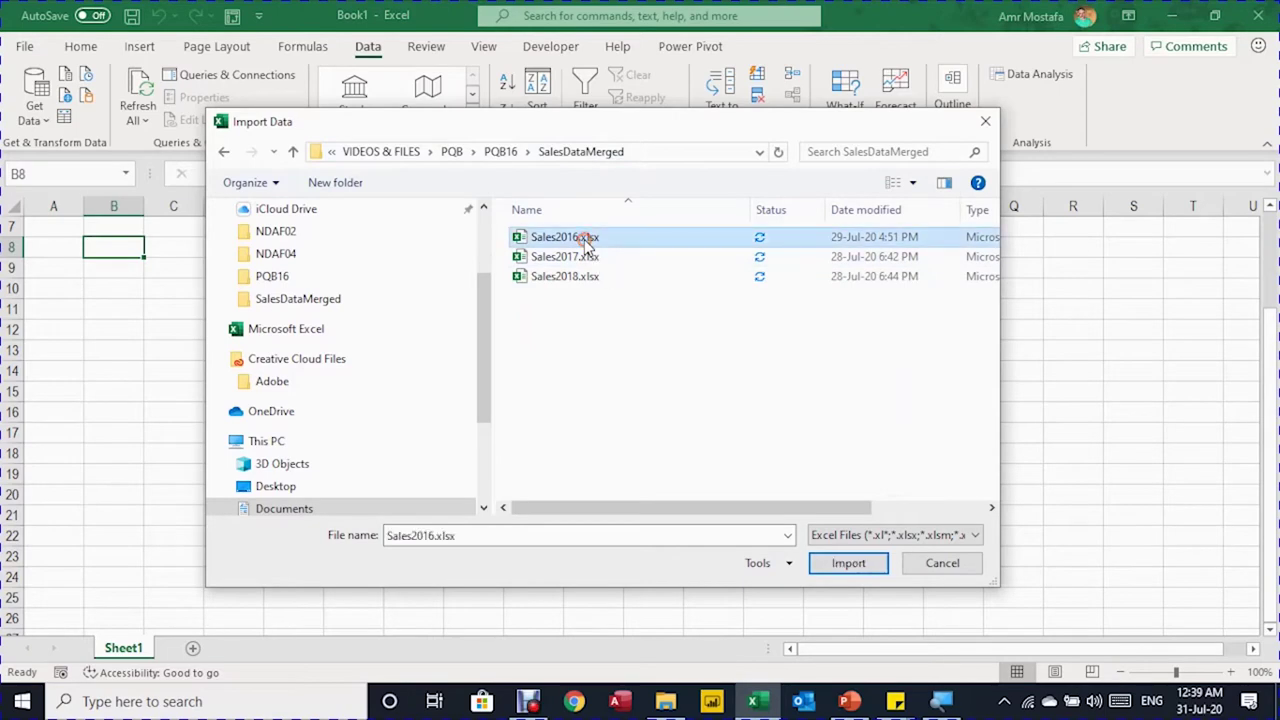
click(850, 564)
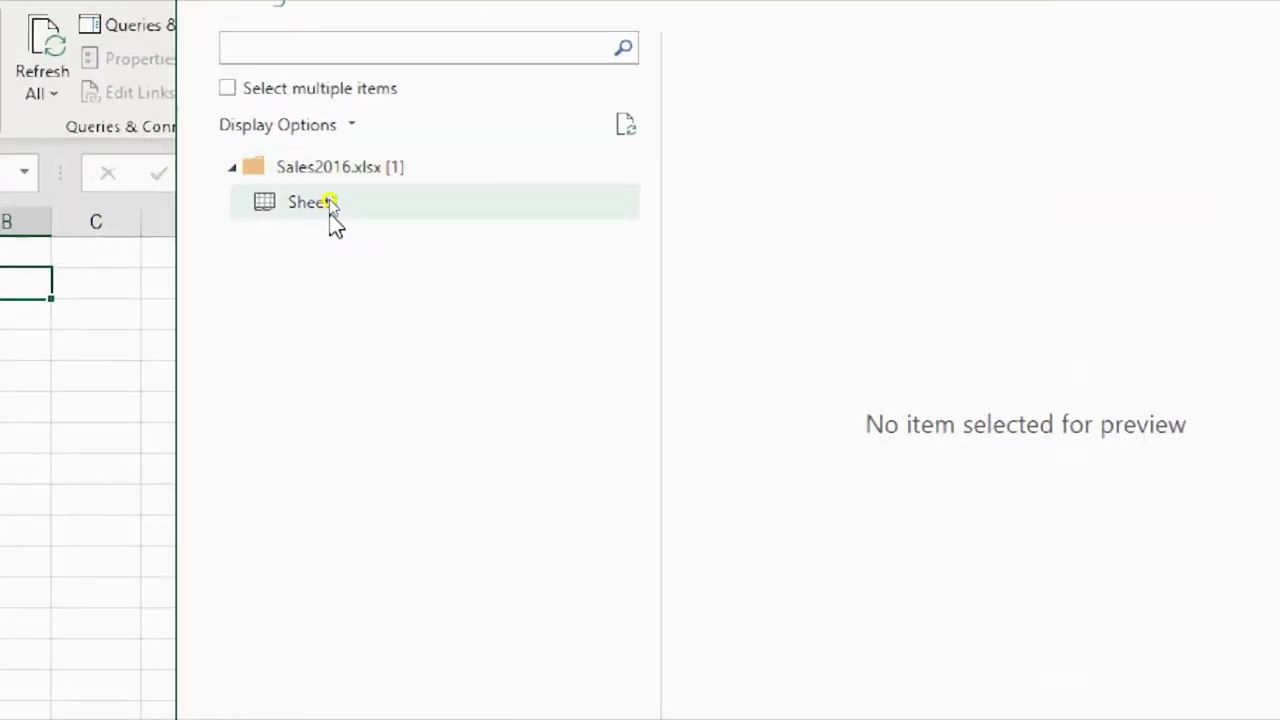
click(329, 201)
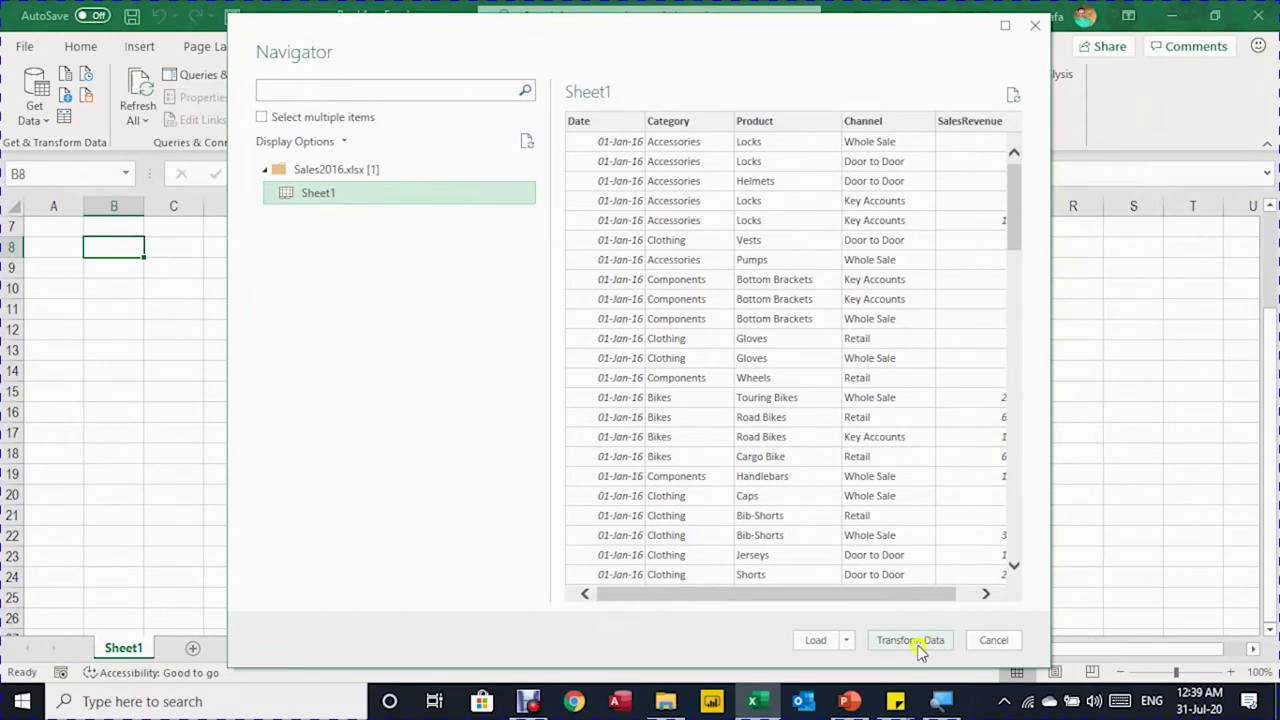
click(910, 641)
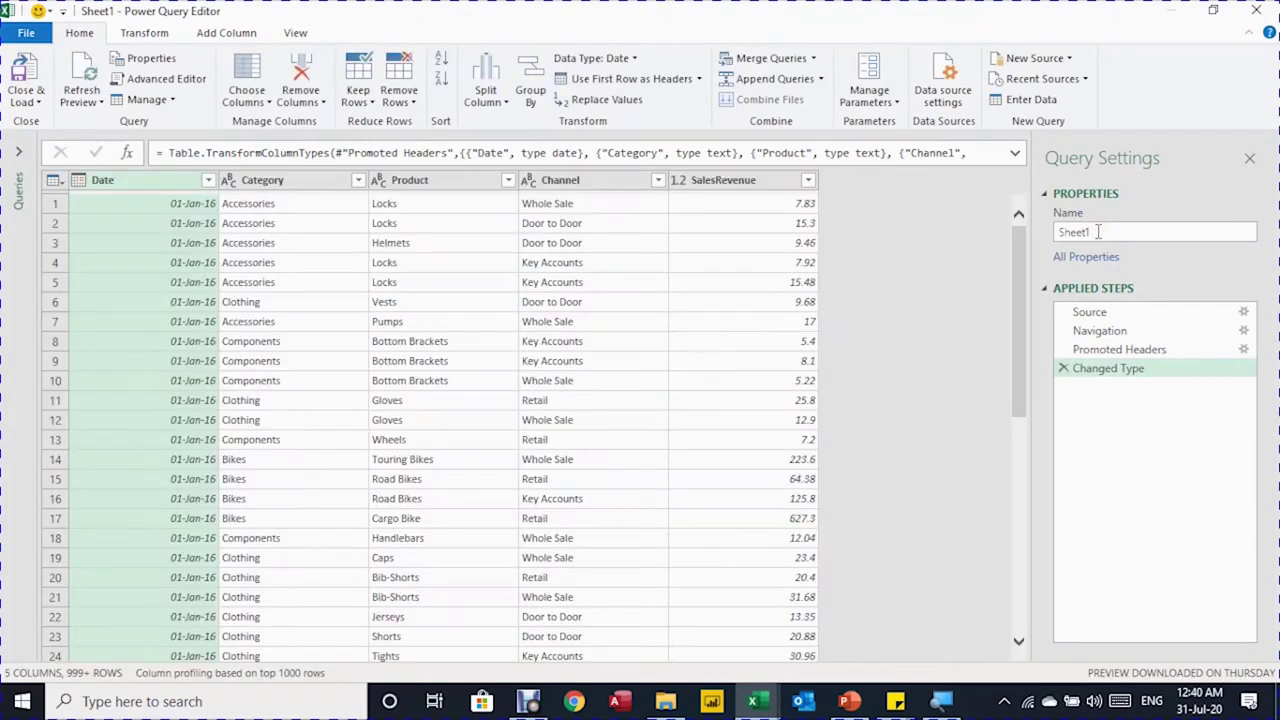
Step: Rename the query as AllSales
drag(1097, 231, 1046, 237)
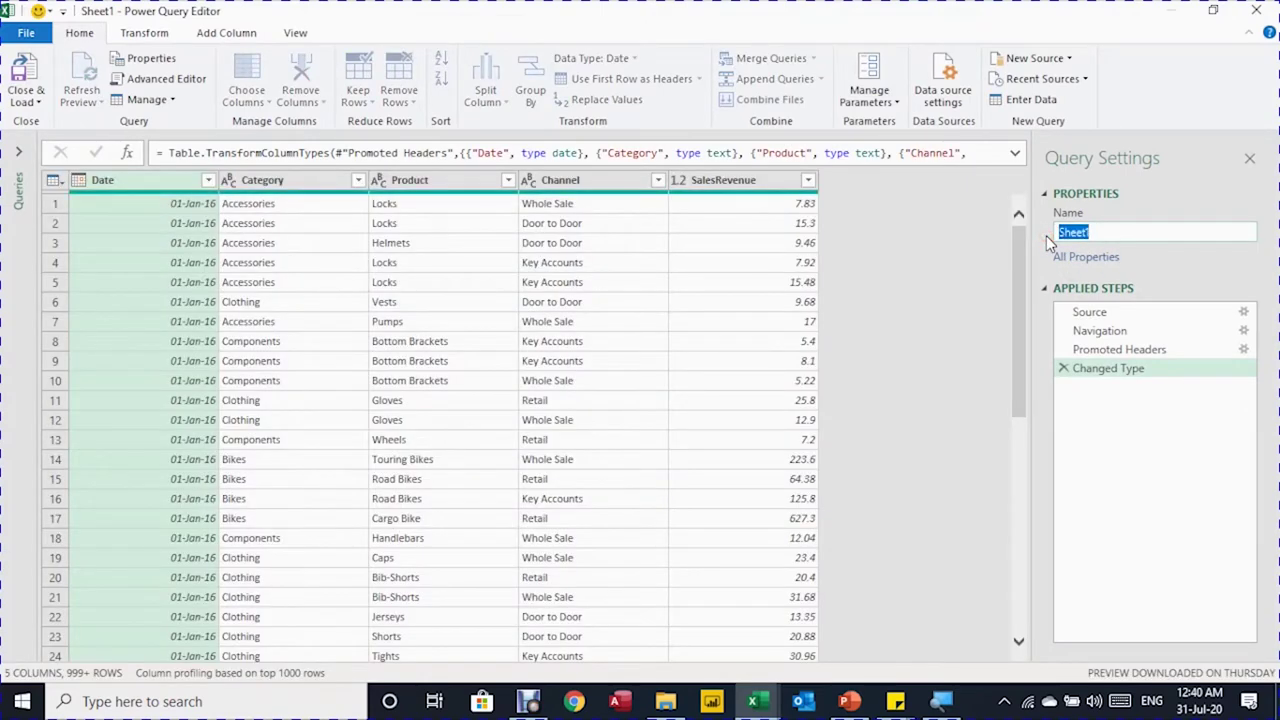
text(AllSales)
key(Return)
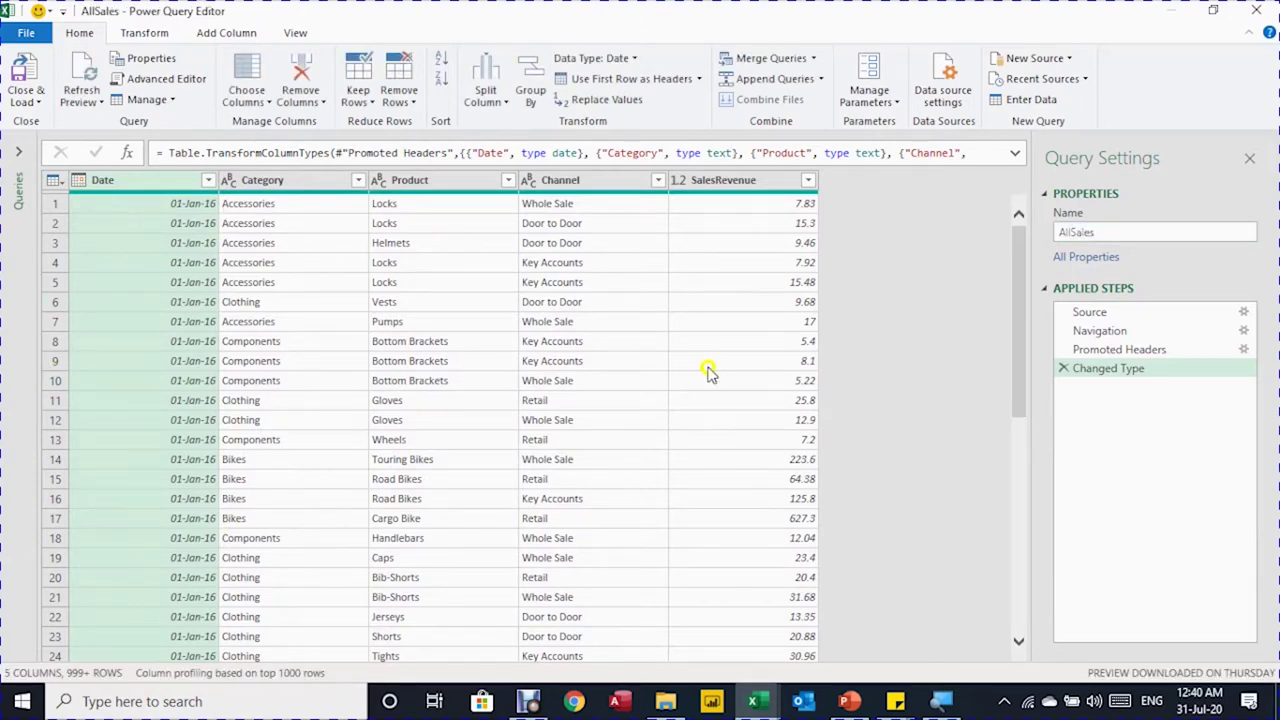
Step: Review the query's applied steps one by one: Source, Navigation, Promoted Headers and Changed Type
click(1101, 318)
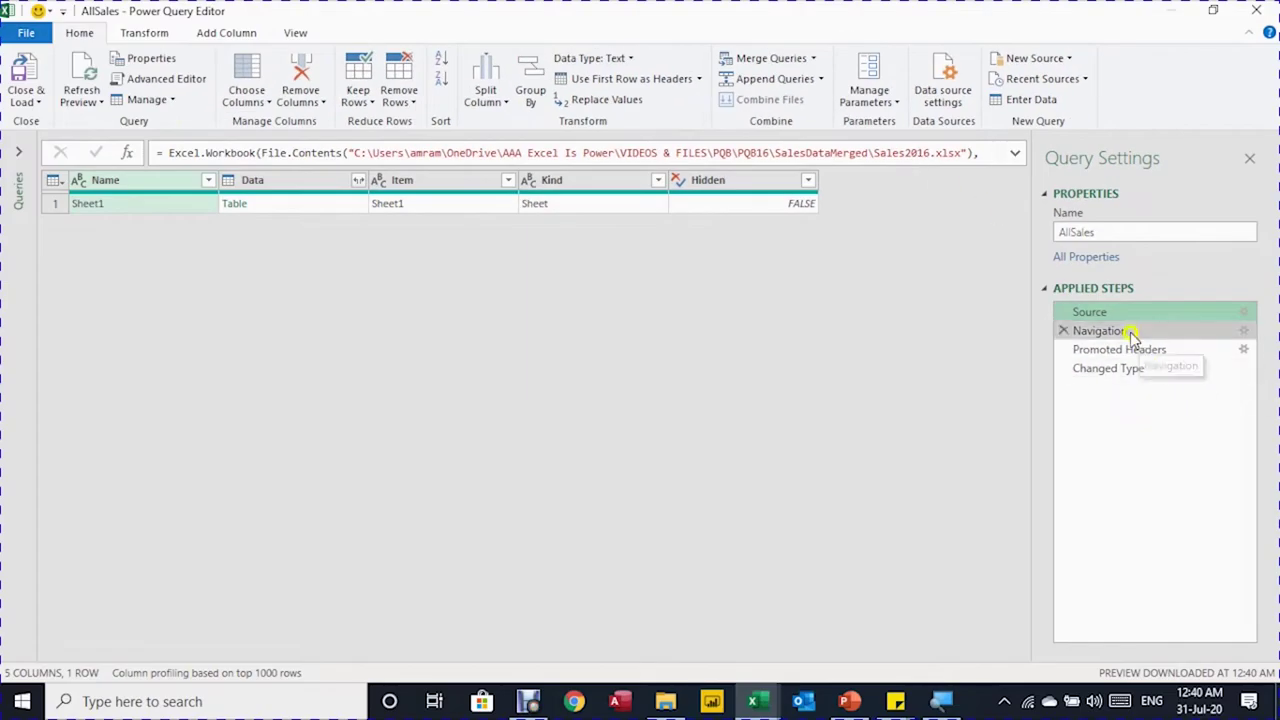
click(1130, 332)
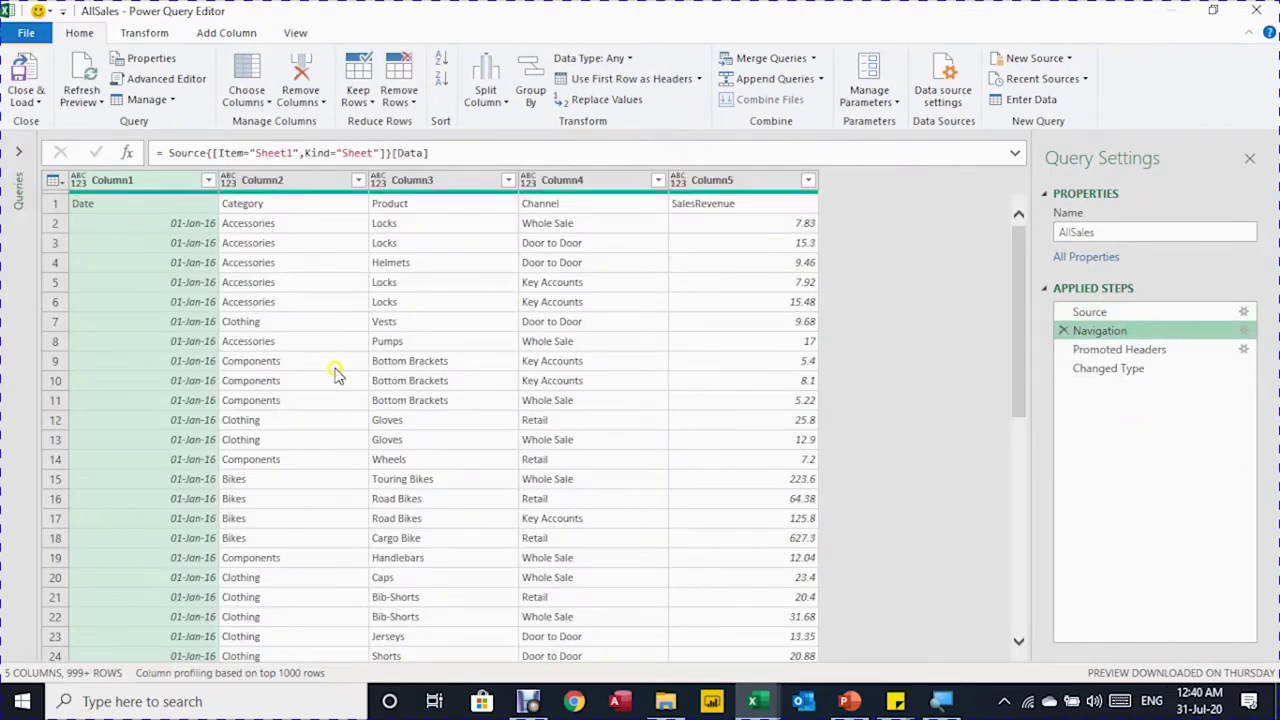
click(1135, 351)
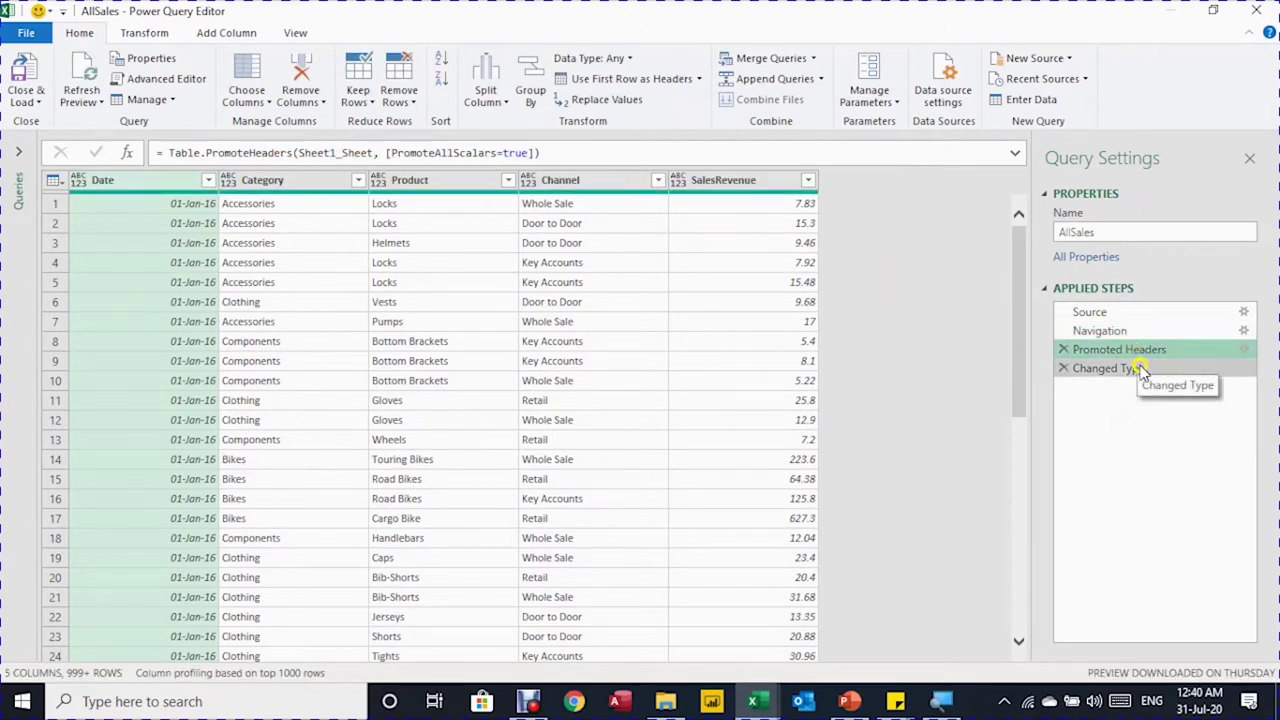
click(1139, 369)
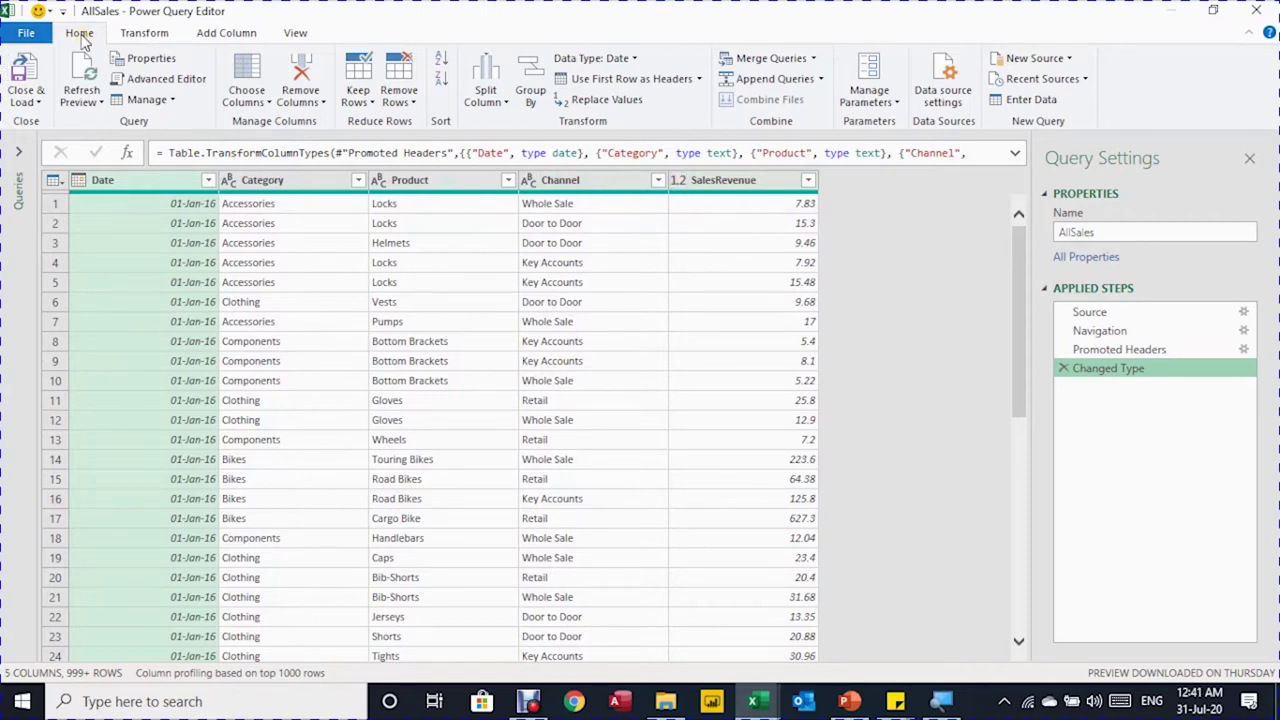
Step: Load the AllSales query as a PivotTable Report in the existing worksheet at cell A1
click(26, 98)
click(73, 145)
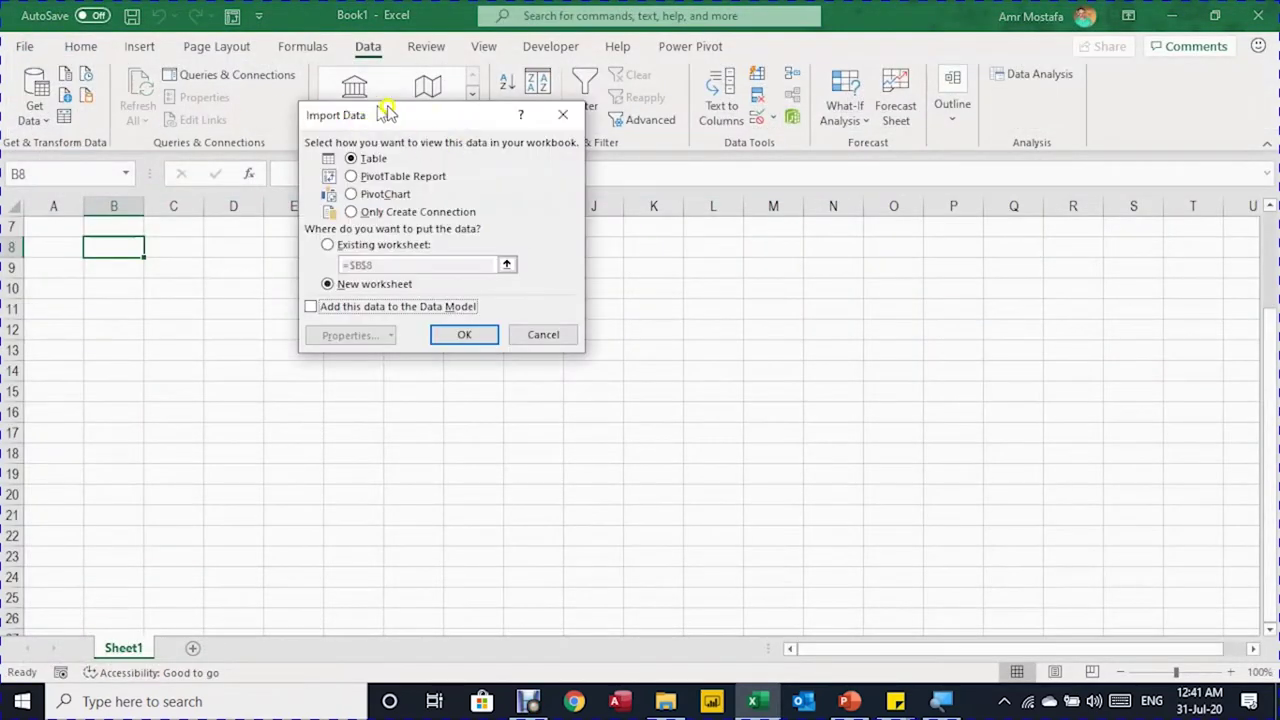
click(395, 177)
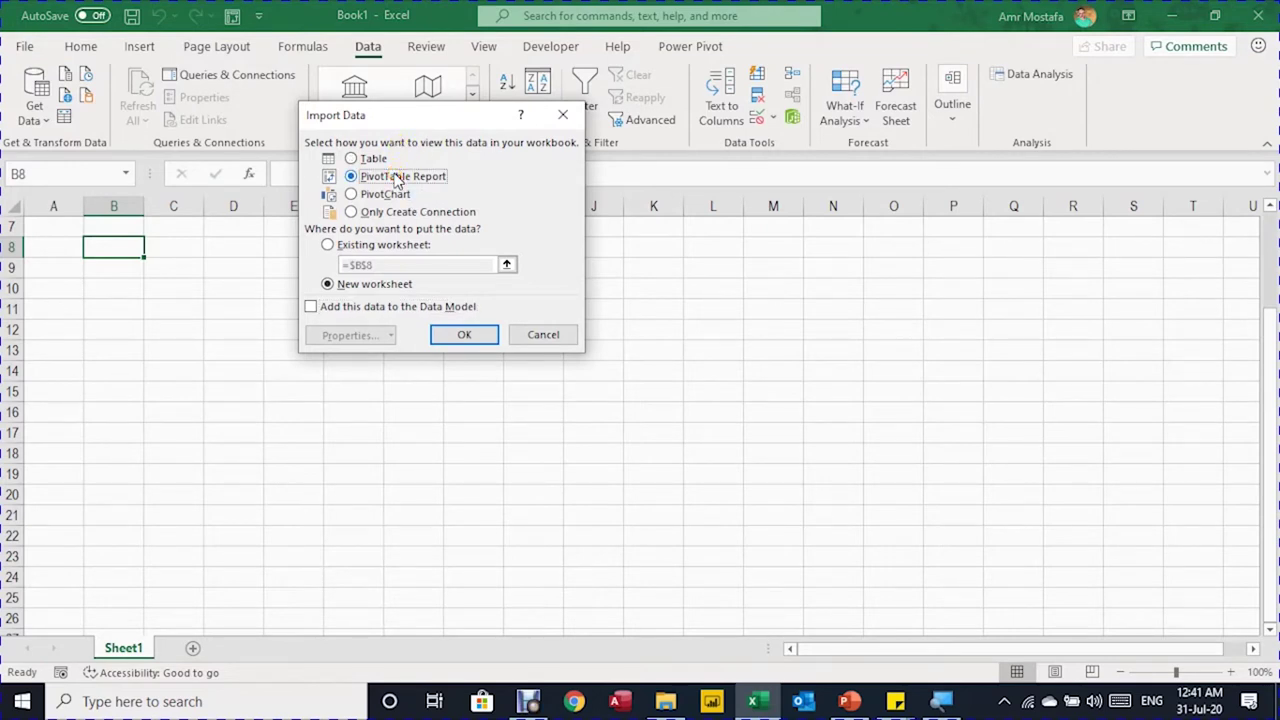
click(361, 246)
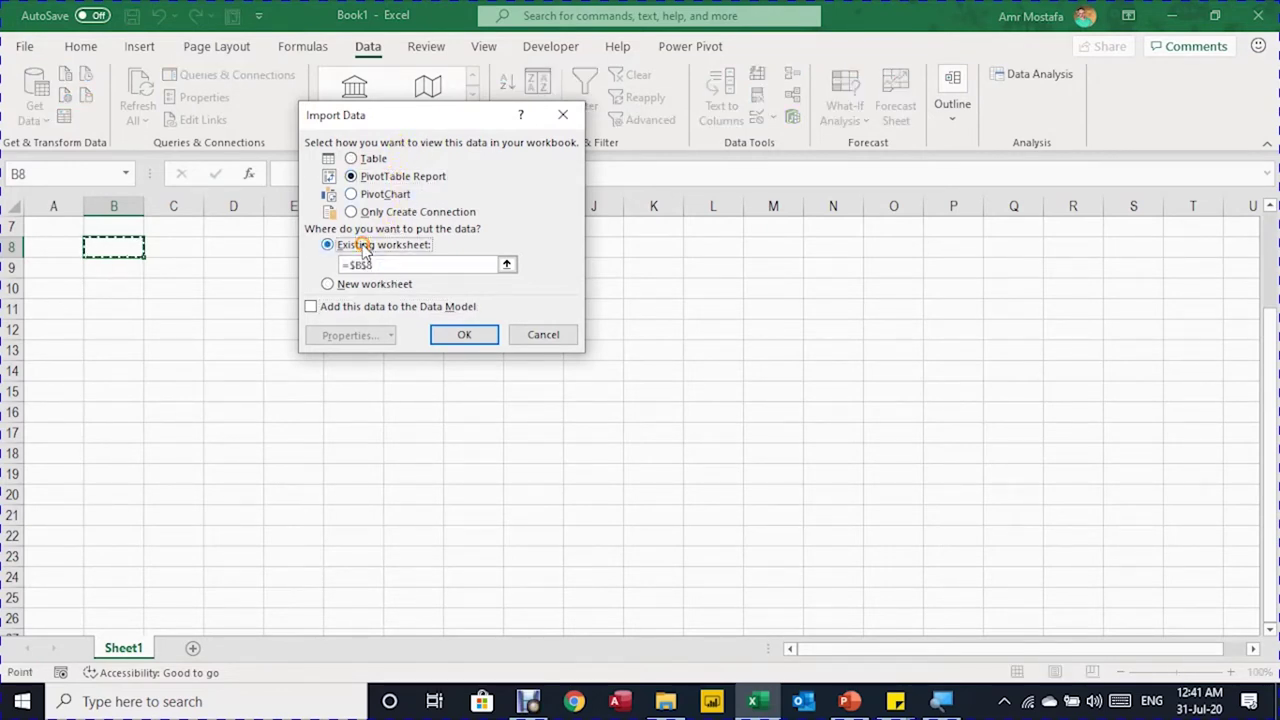
scroll(140, 260, up, 2)
click(50, 229)
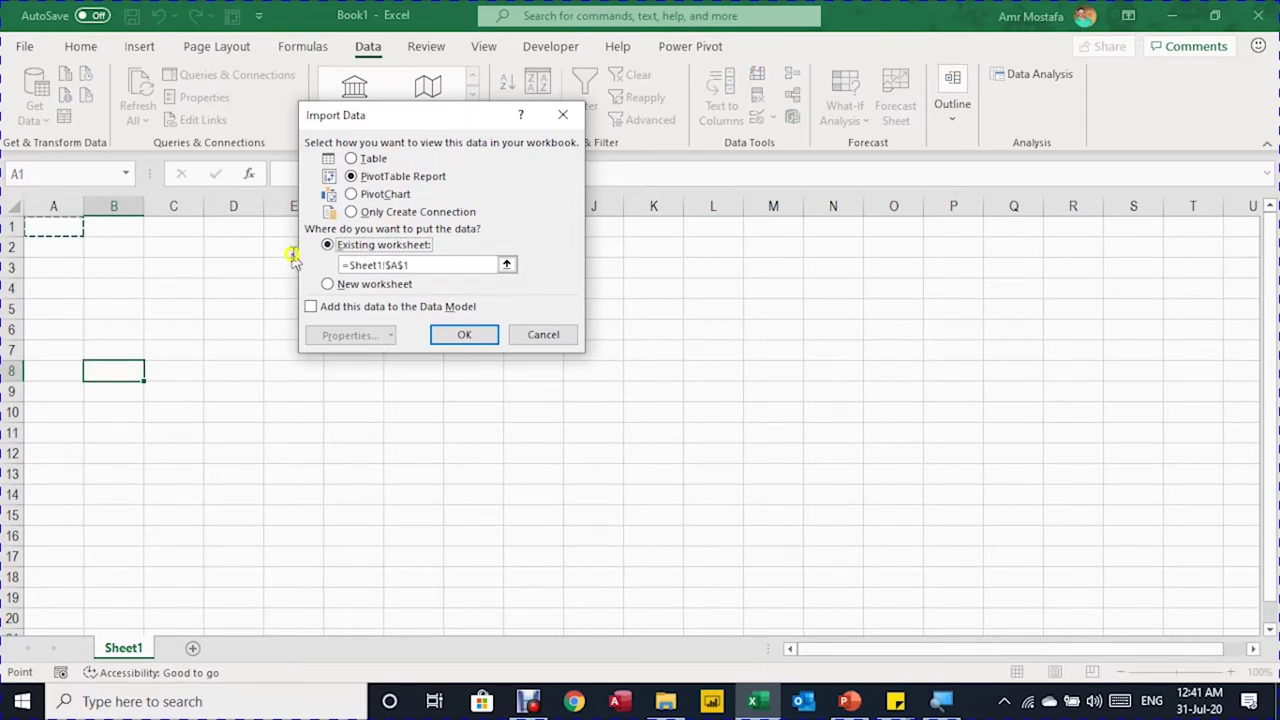
click(472, 334)
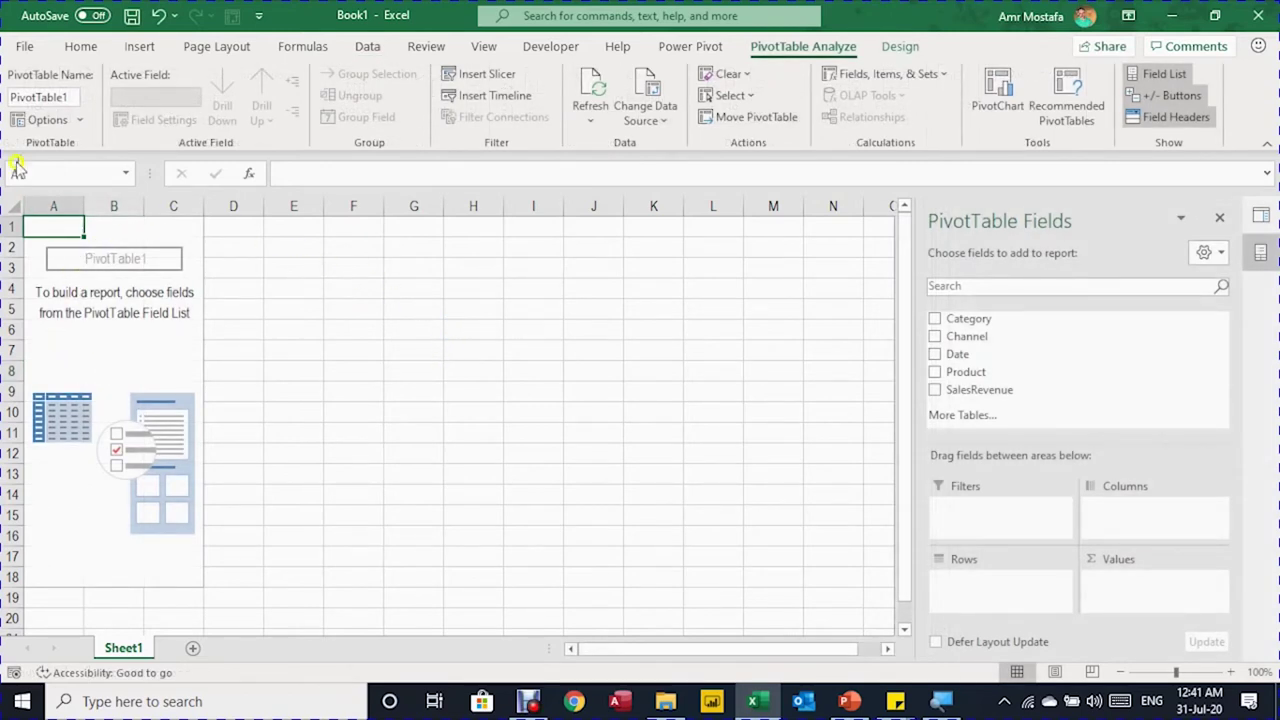
Step: Name both the PivotTable and its worksheet SalesReport
click(60, 97)
text(SalesReport)
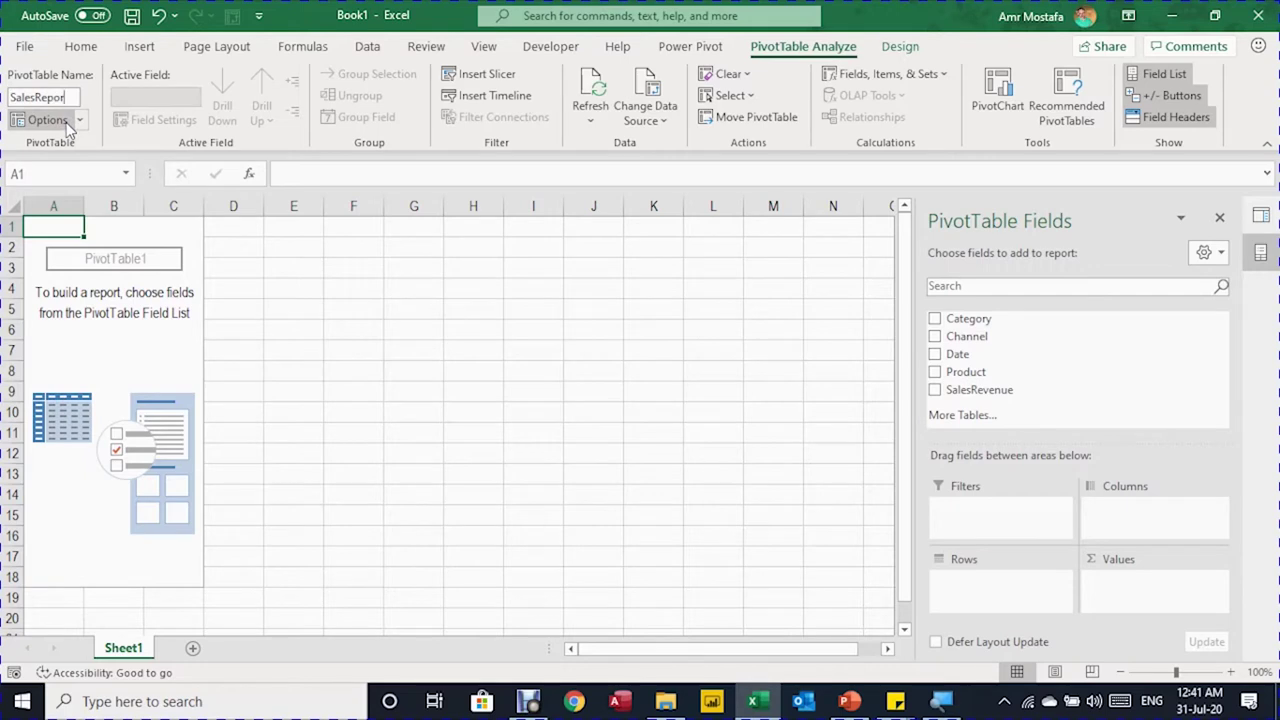
key(Return)
double_click(107, 648)
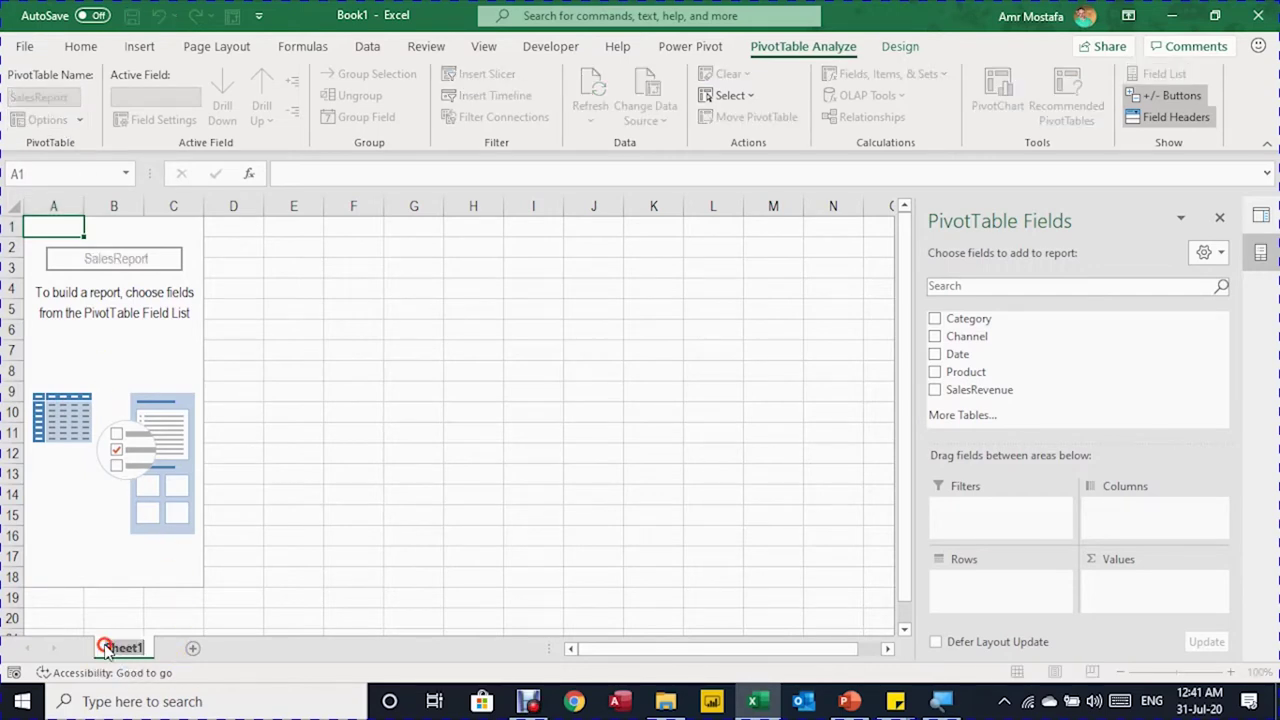
text(SalesReport)
click(110, 331)
Step: Put Category in the PivotTable's rows and Date in its columns, grouping the dates by Years only
drag(968, 320, 997, 592)
drag(957, 354, 1142, 512)
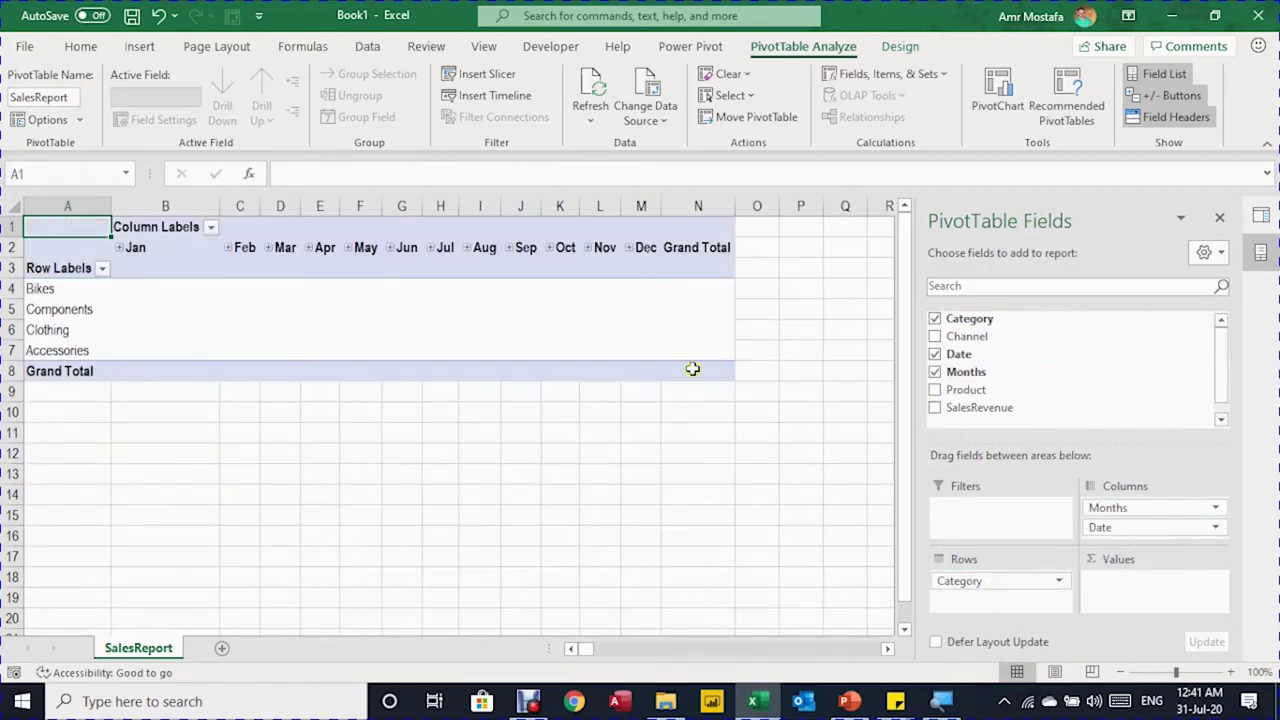
click(129, 243)
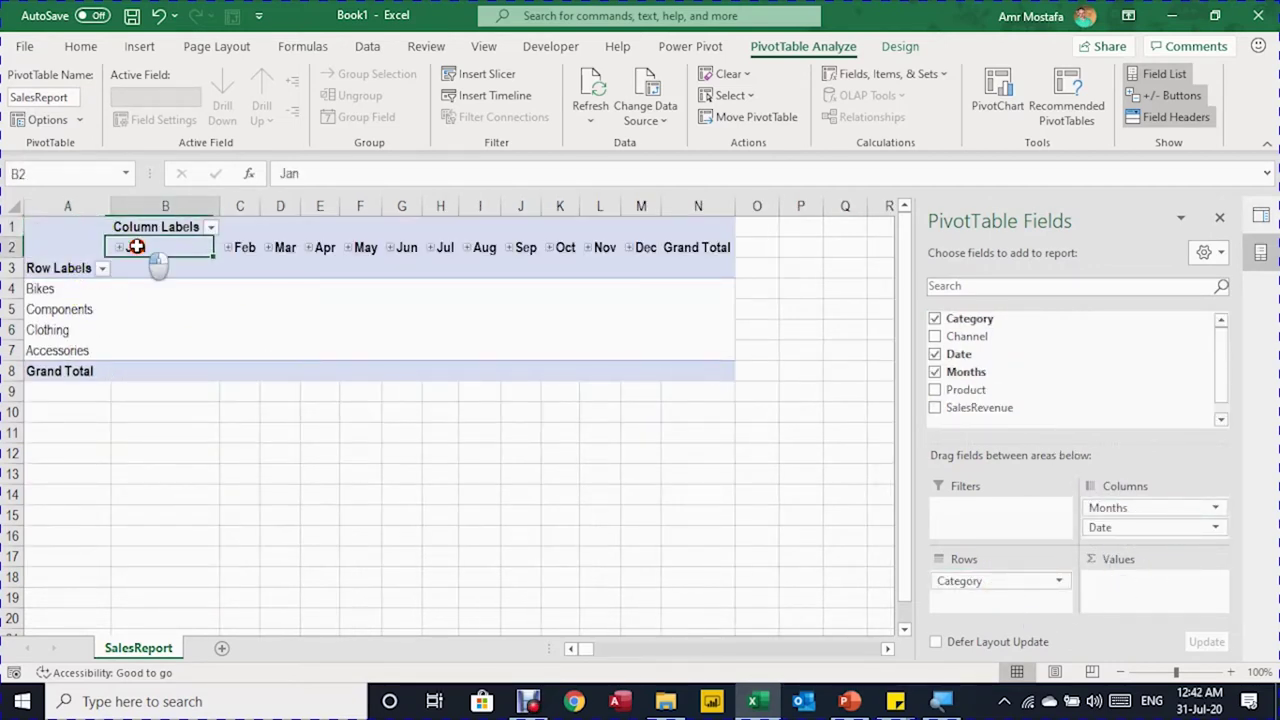
right_click(131, 243)
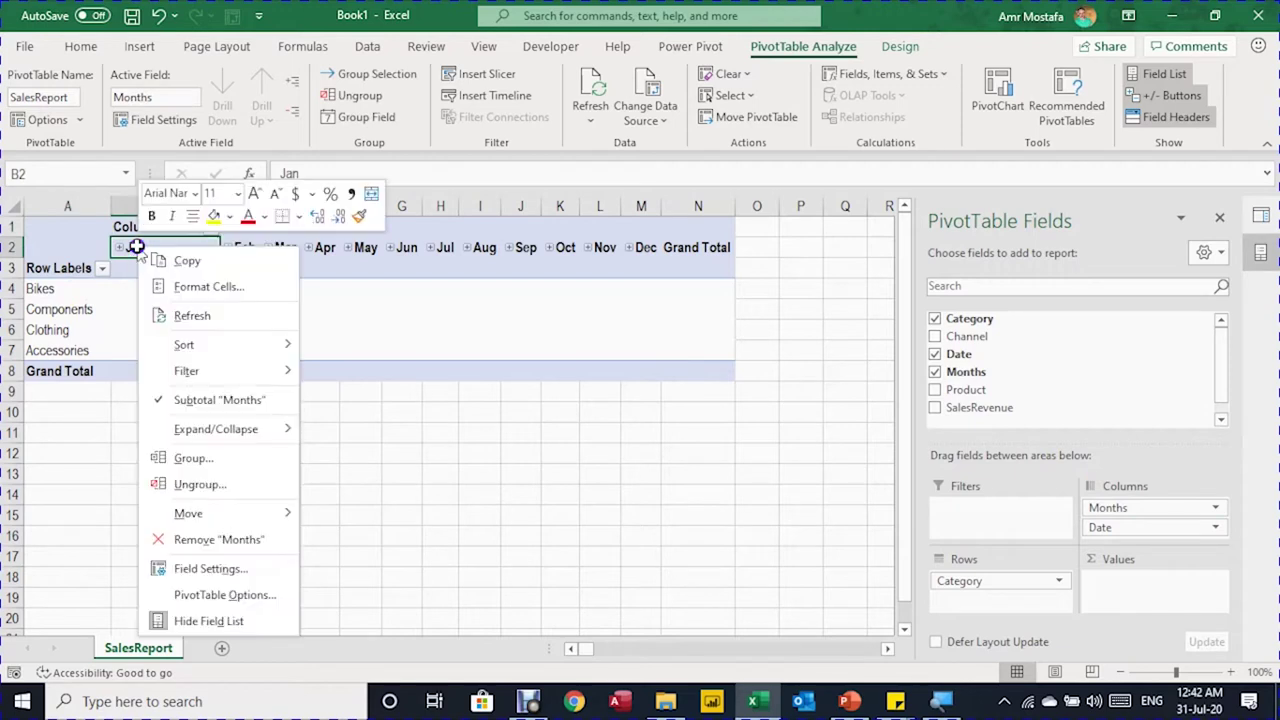
click(240, 457)
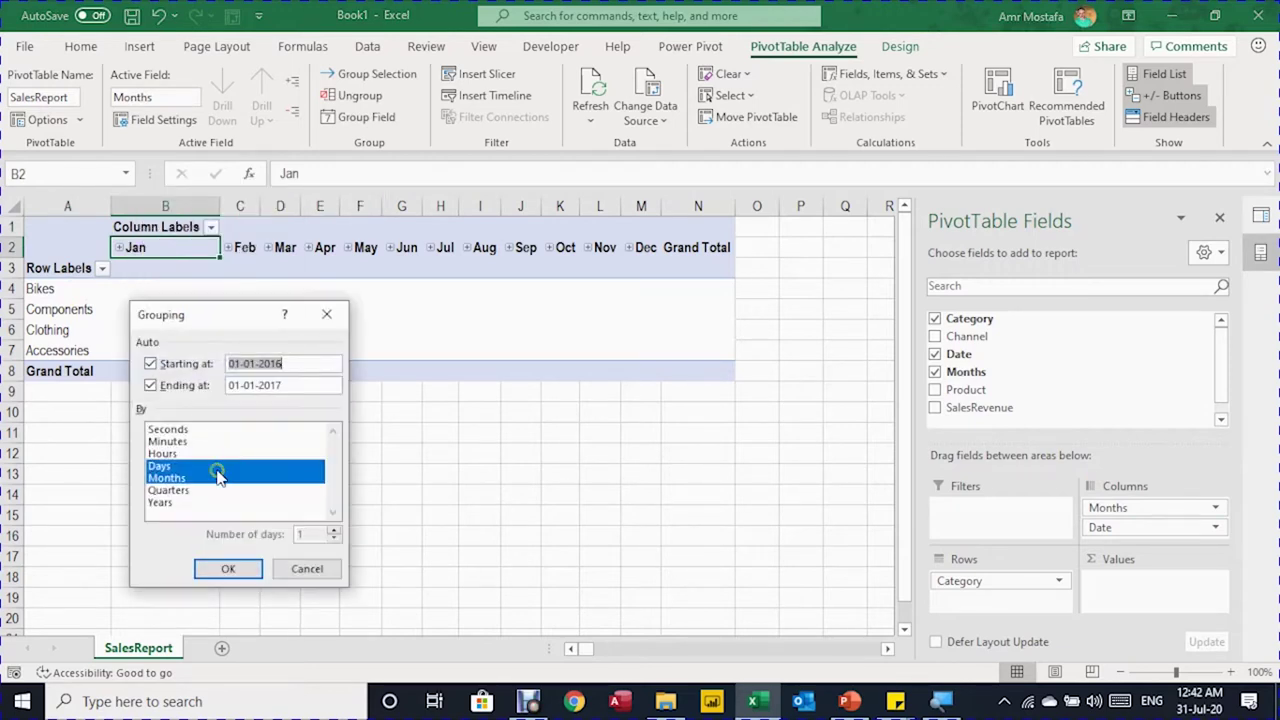
click(203, 466)
click(203, 478)
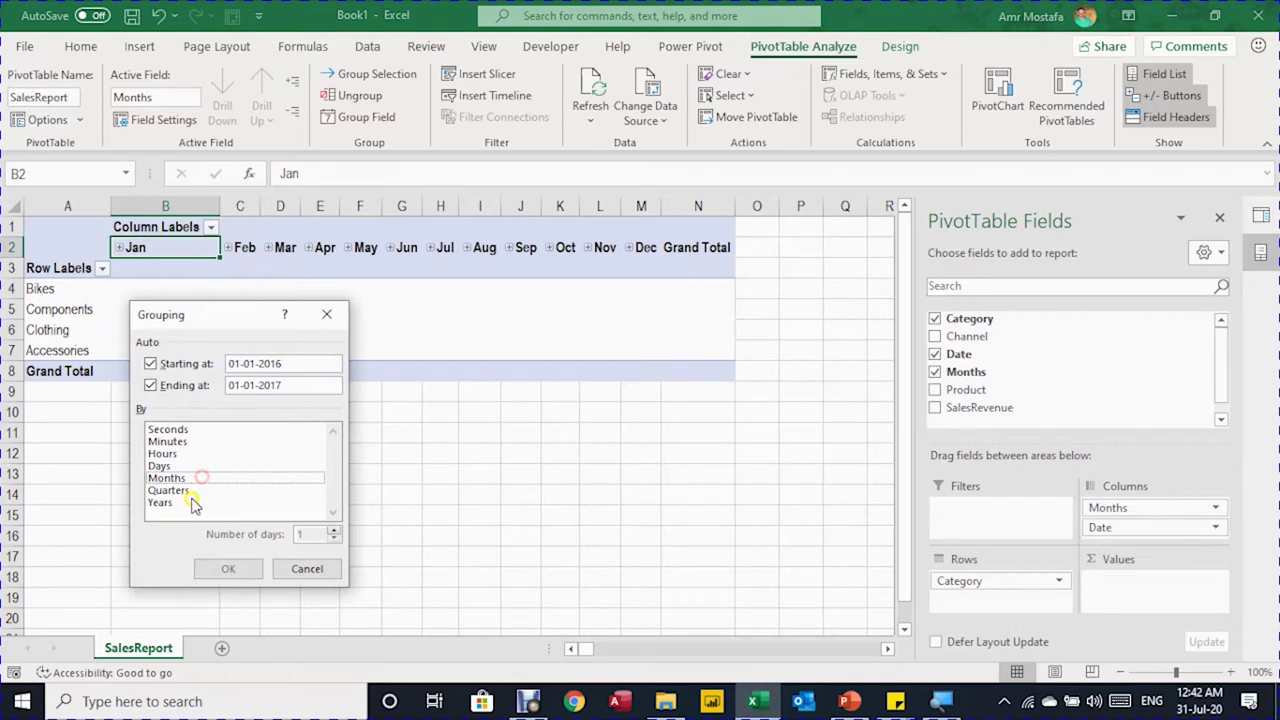
click(193, 503)
click(228, 568)
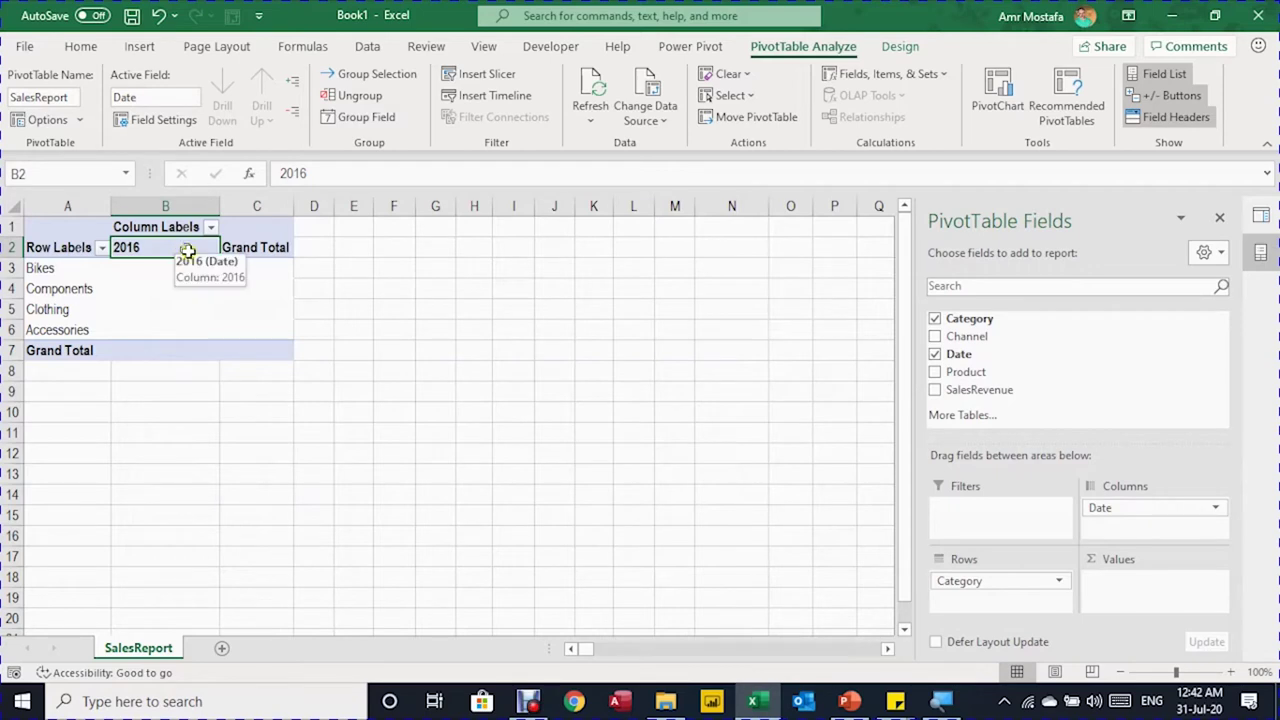
Step: Add SalesRevenue to the PivotTable's values and format the sums as Currency with $ symbol and 0 decimal places
drag(1017, 389, 1165, 590)
click(198, 266)
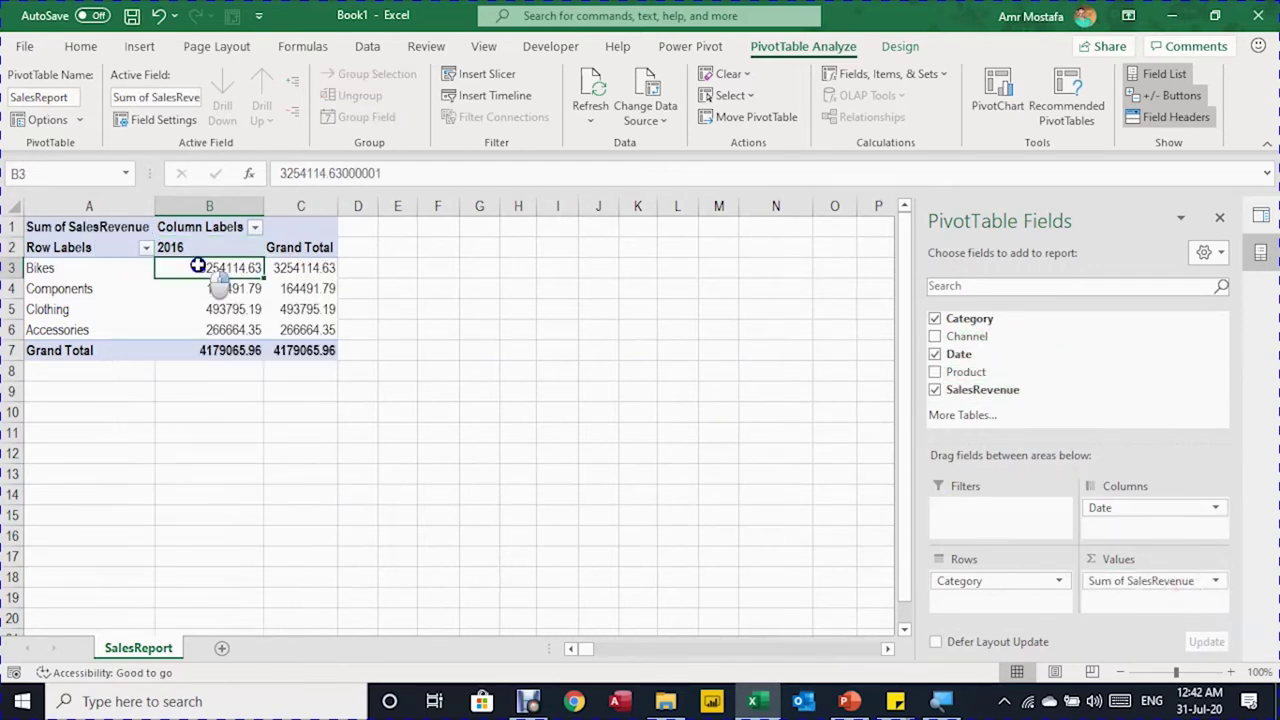
right_click(198, 266)
click(265, 329)
click(52, 205)
double_click(278, 227)
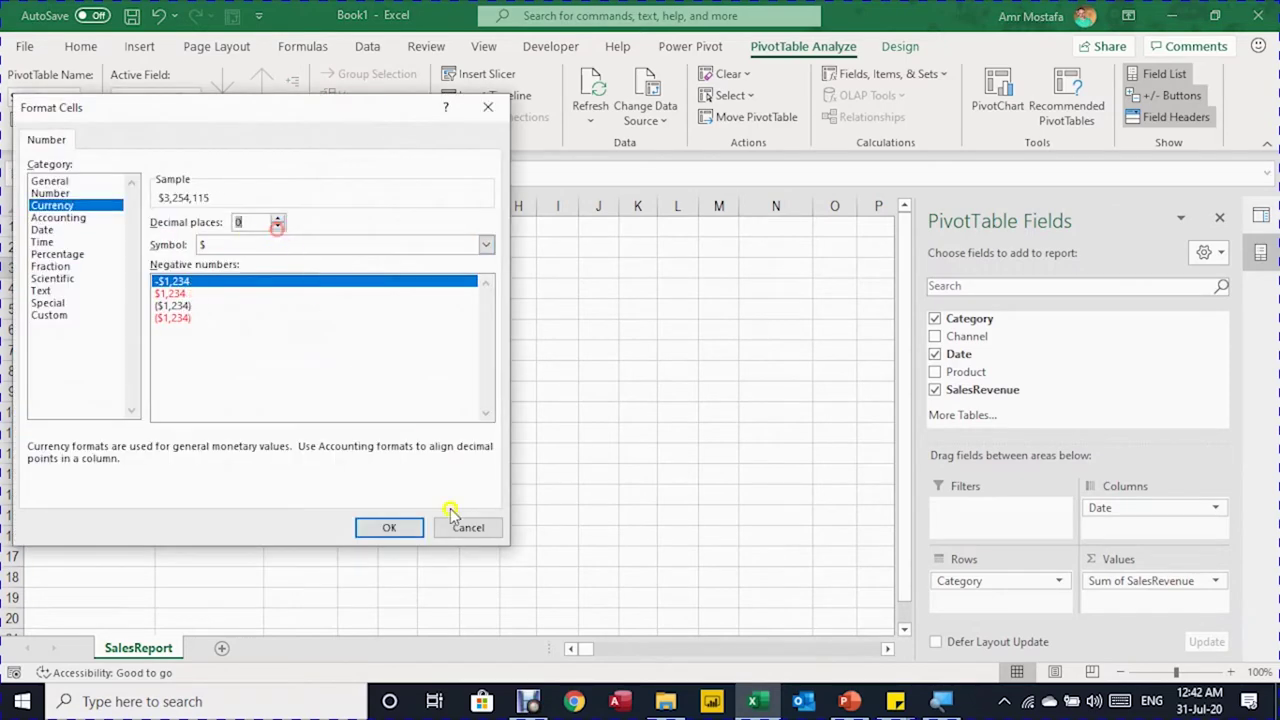
click(409, 536)
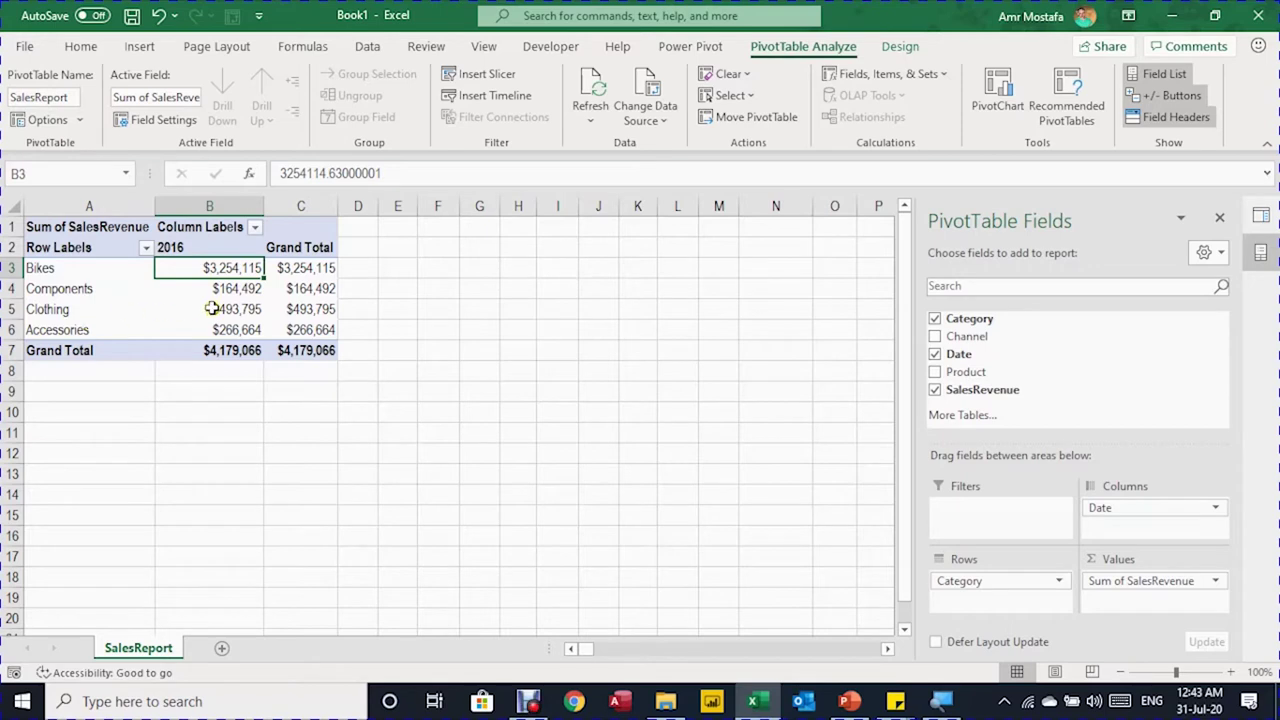
Step: Open the AllSales query for editing and change the file name in its Source step's formula to Sales2017.xlsx
mouse_move(212, 308)
click(1260, 215)
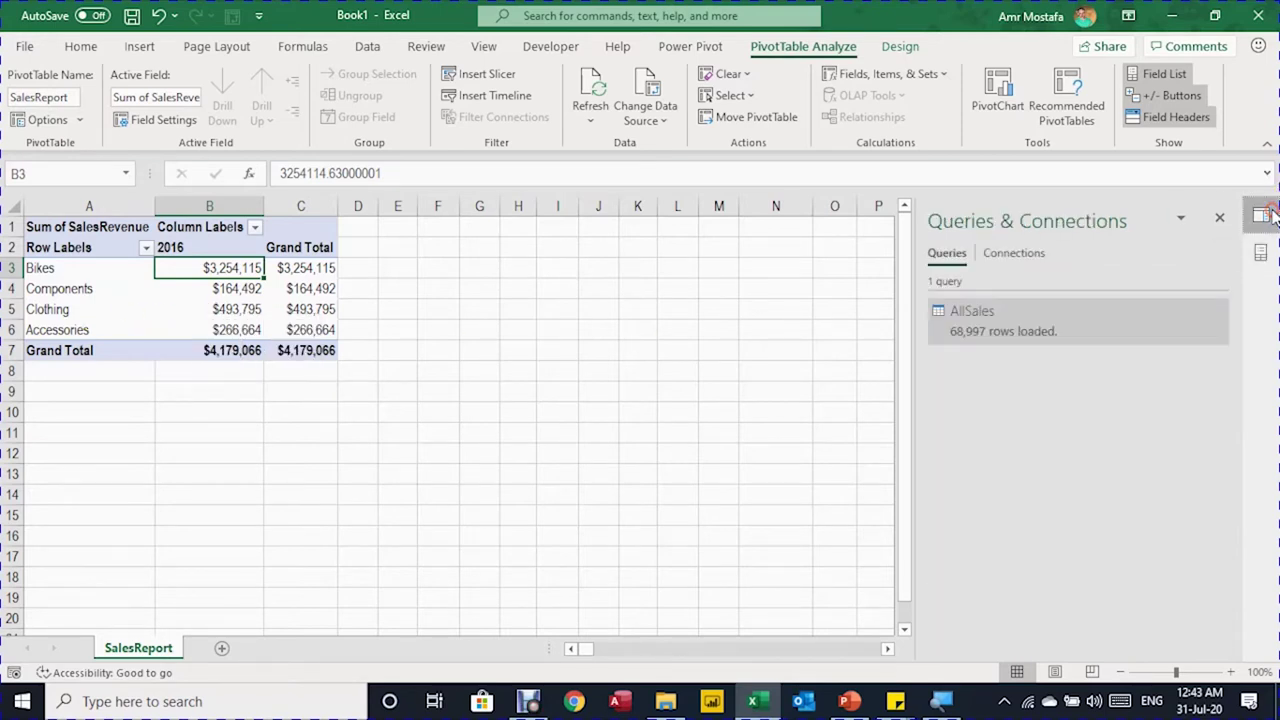
double_click(984, 337)
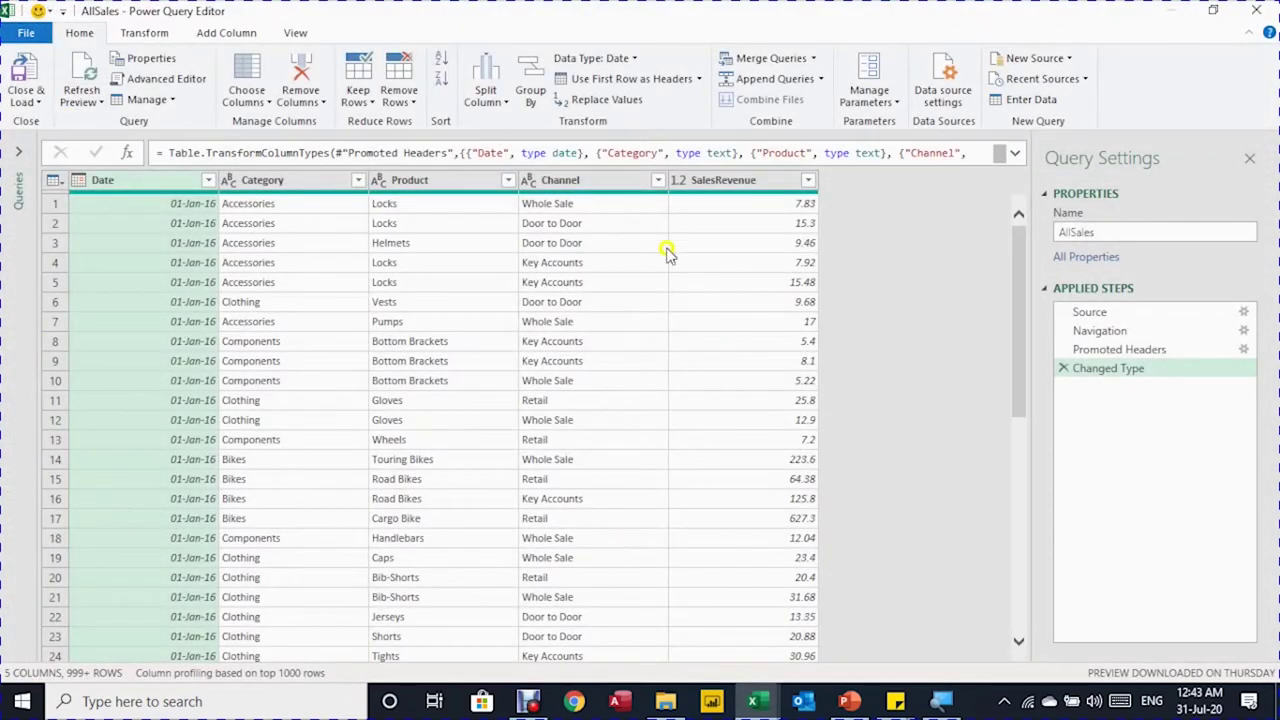
click(1093, 313)
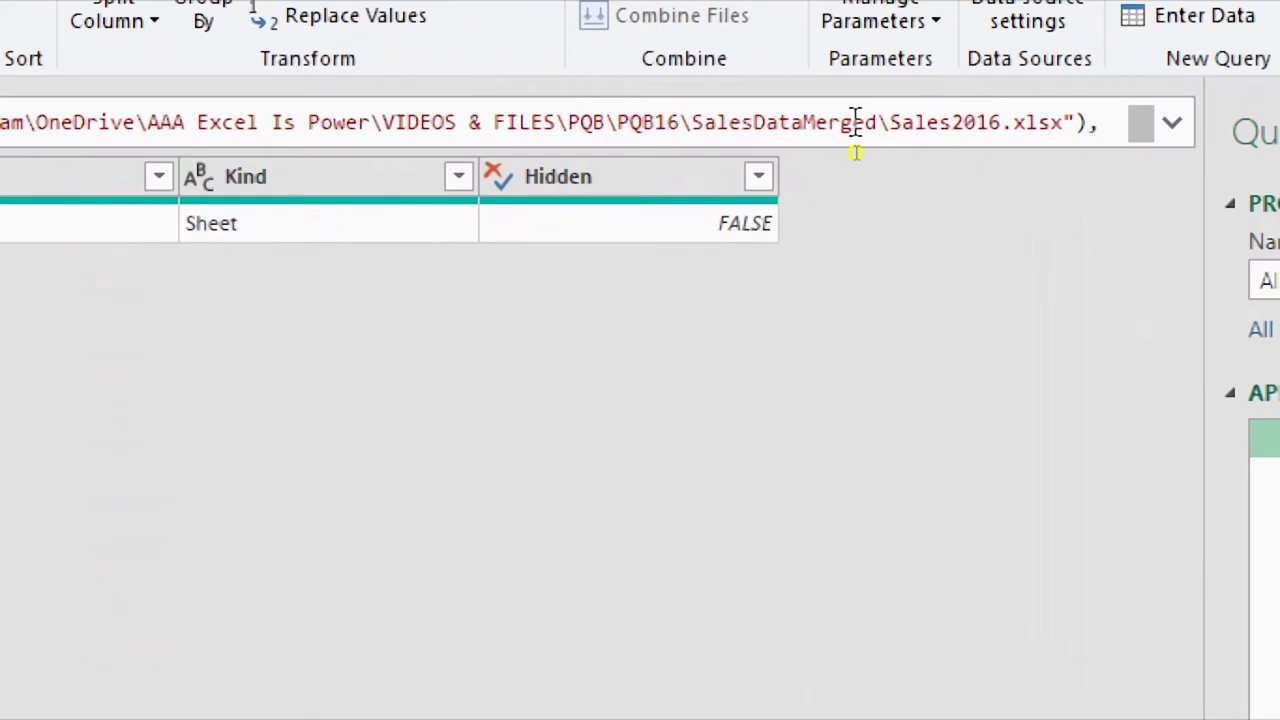
double_click(997, 125)
click(999, 128)
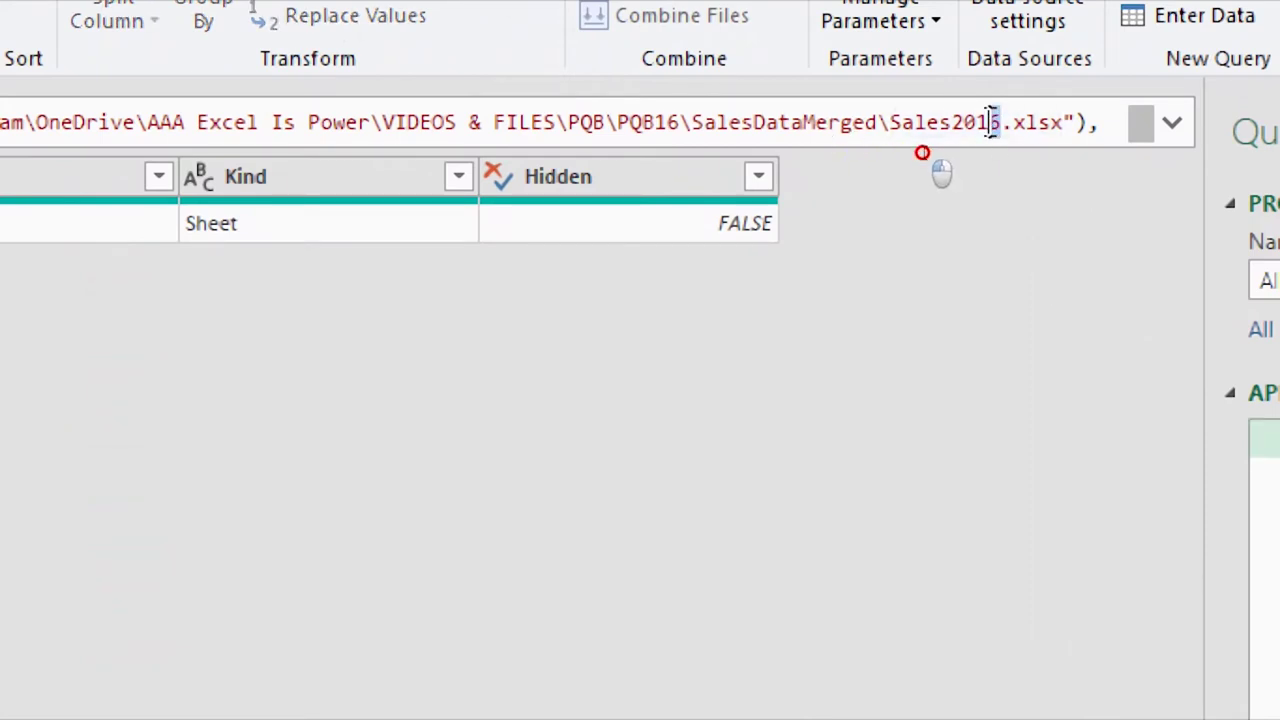
text(7)
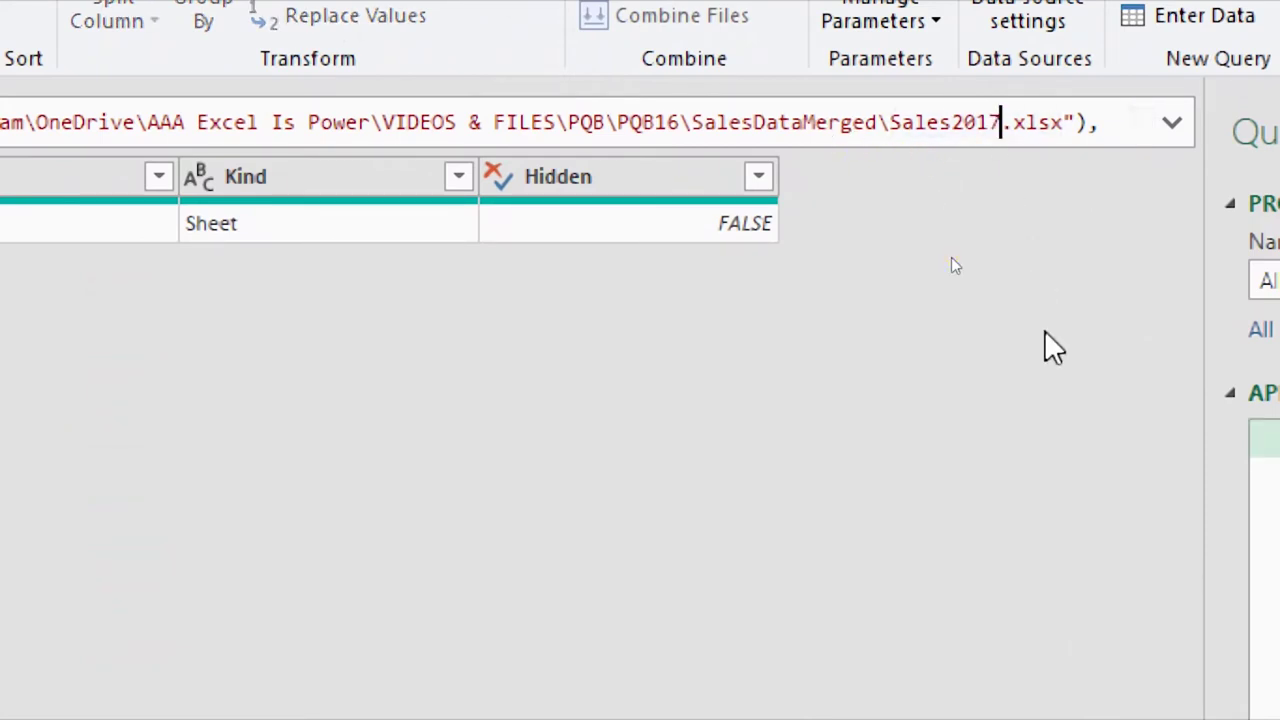
key(Return)
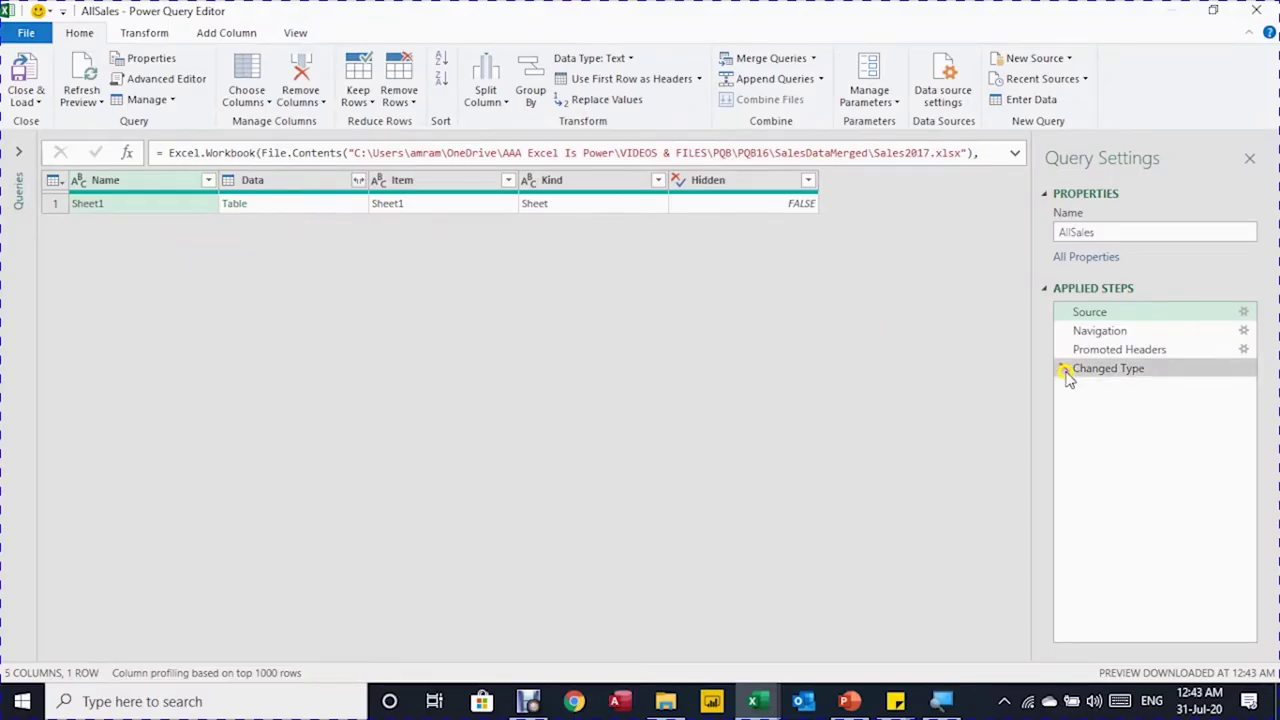
Step: Check the data at the Changed Type step, and close the query editor keeping the changes
click(1096, 376)
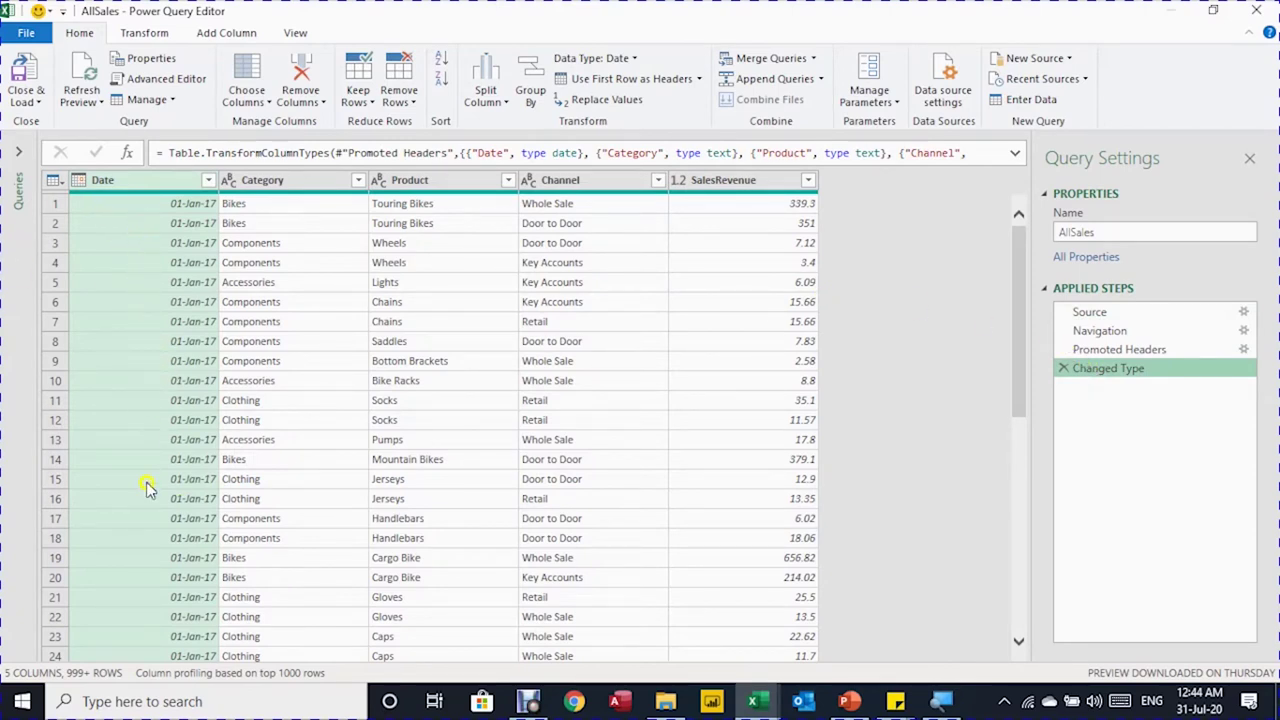
click(1256, 10)
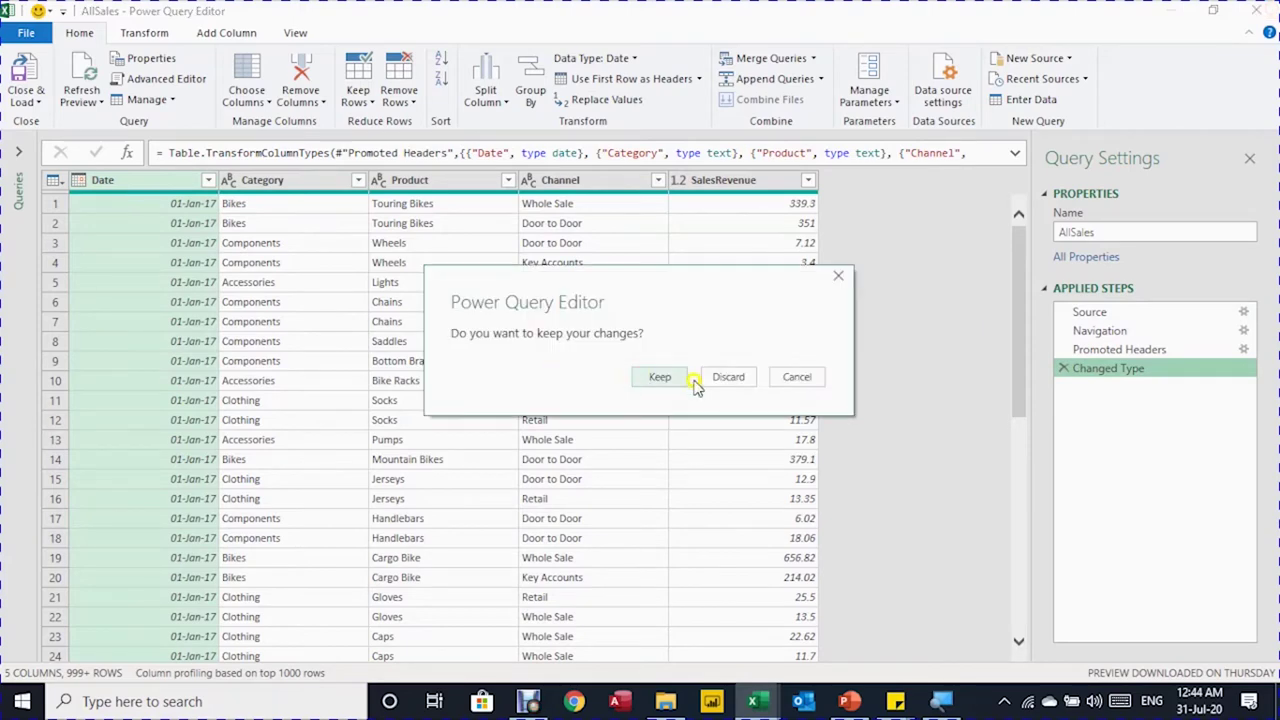
click(660, 377)
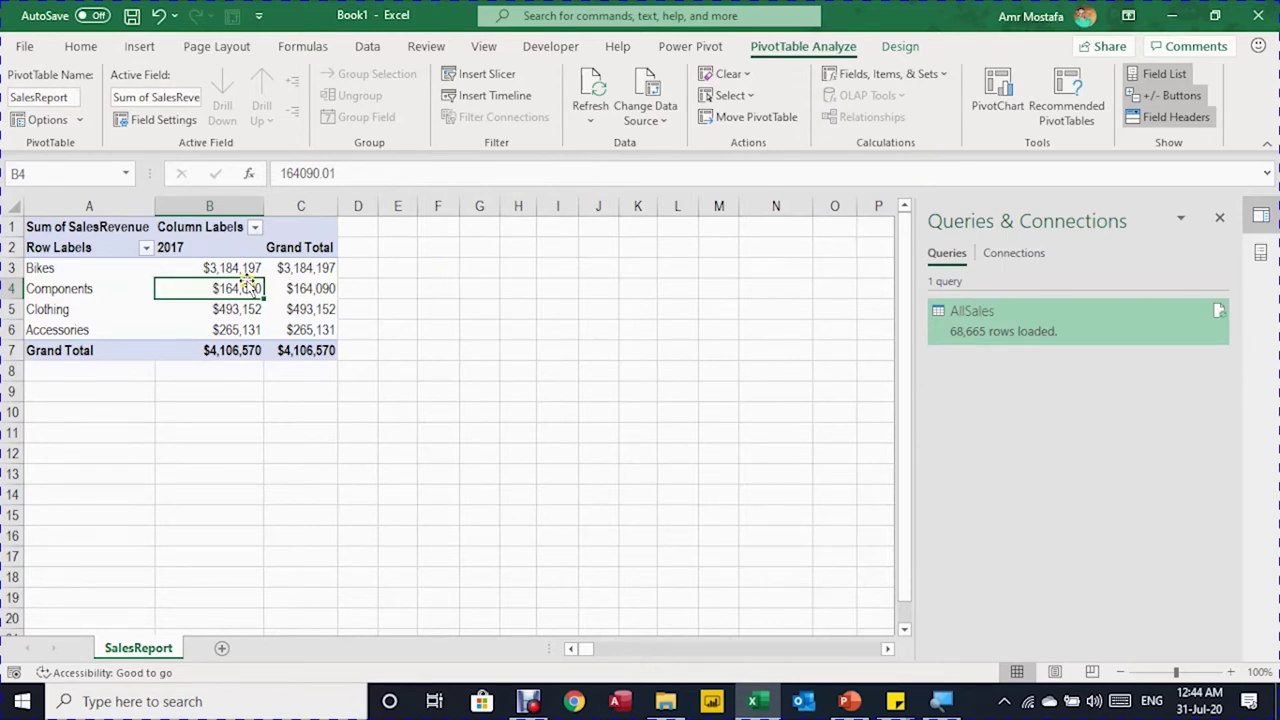
Step: Reopen the AllSales query and point its Source step back to Sales2016.xlsx through the source settings
double_click(1000, 325)
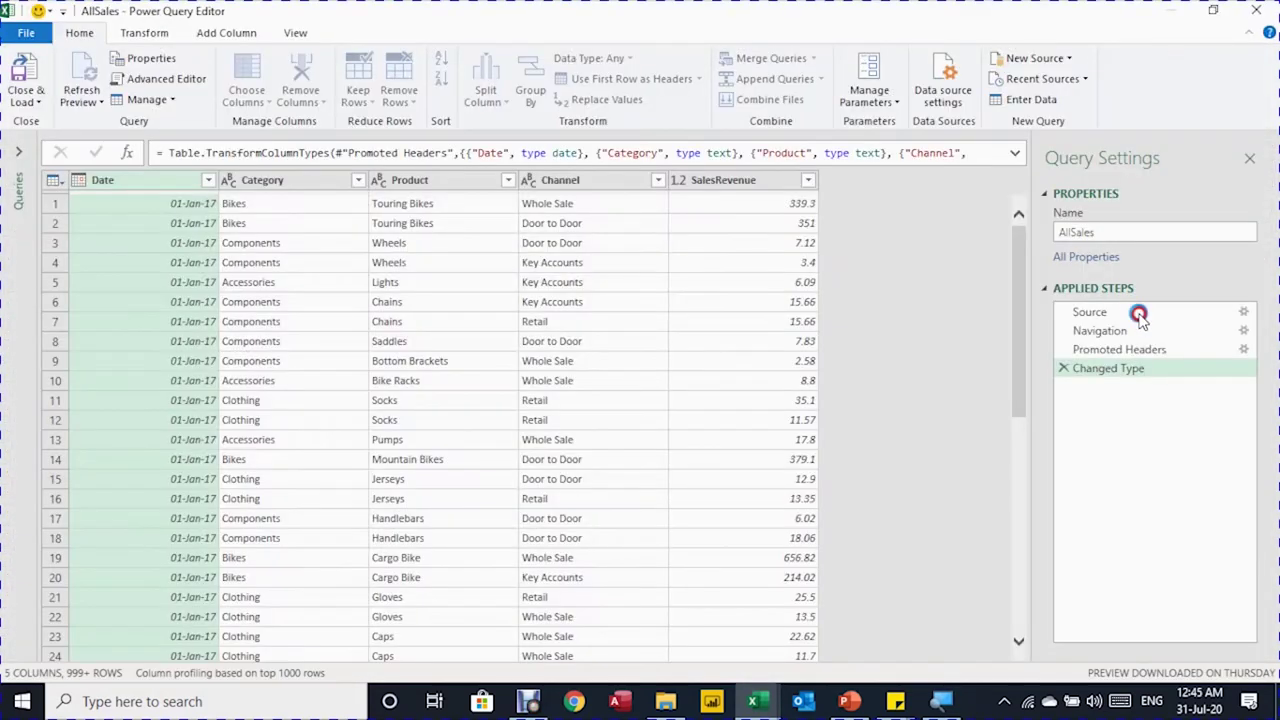
click(1141, 316)
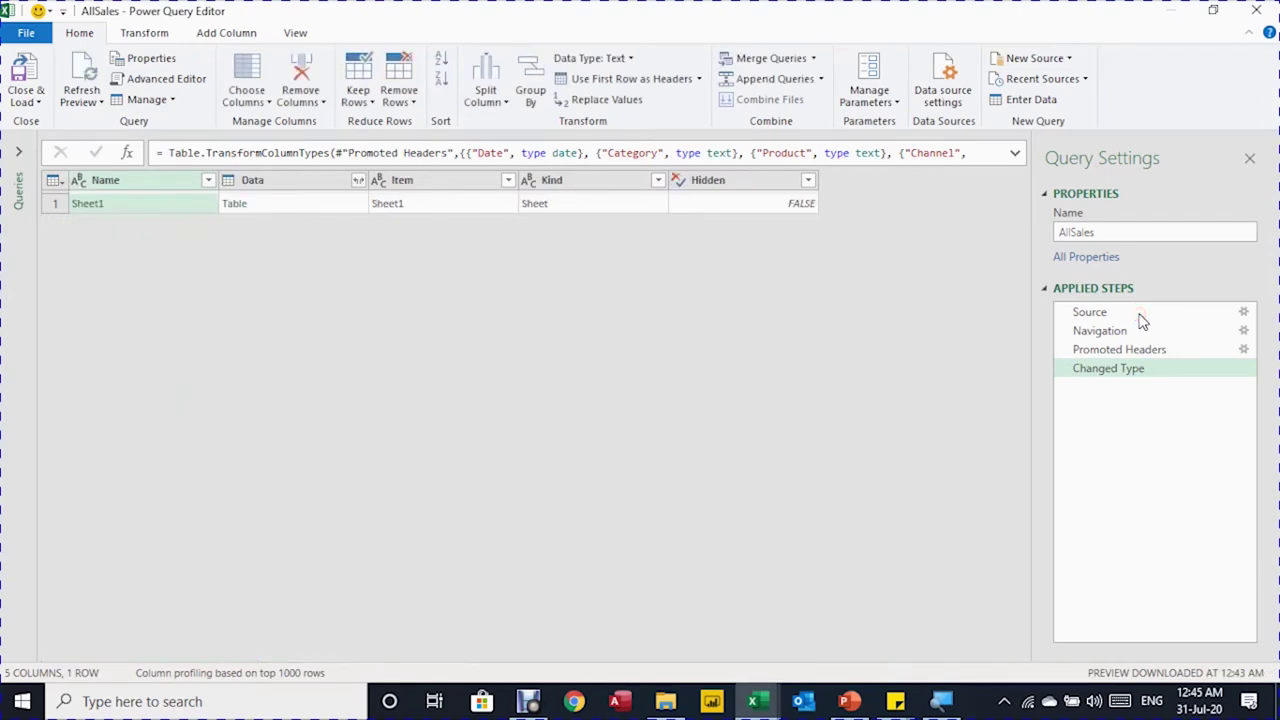
click(1244, 313)
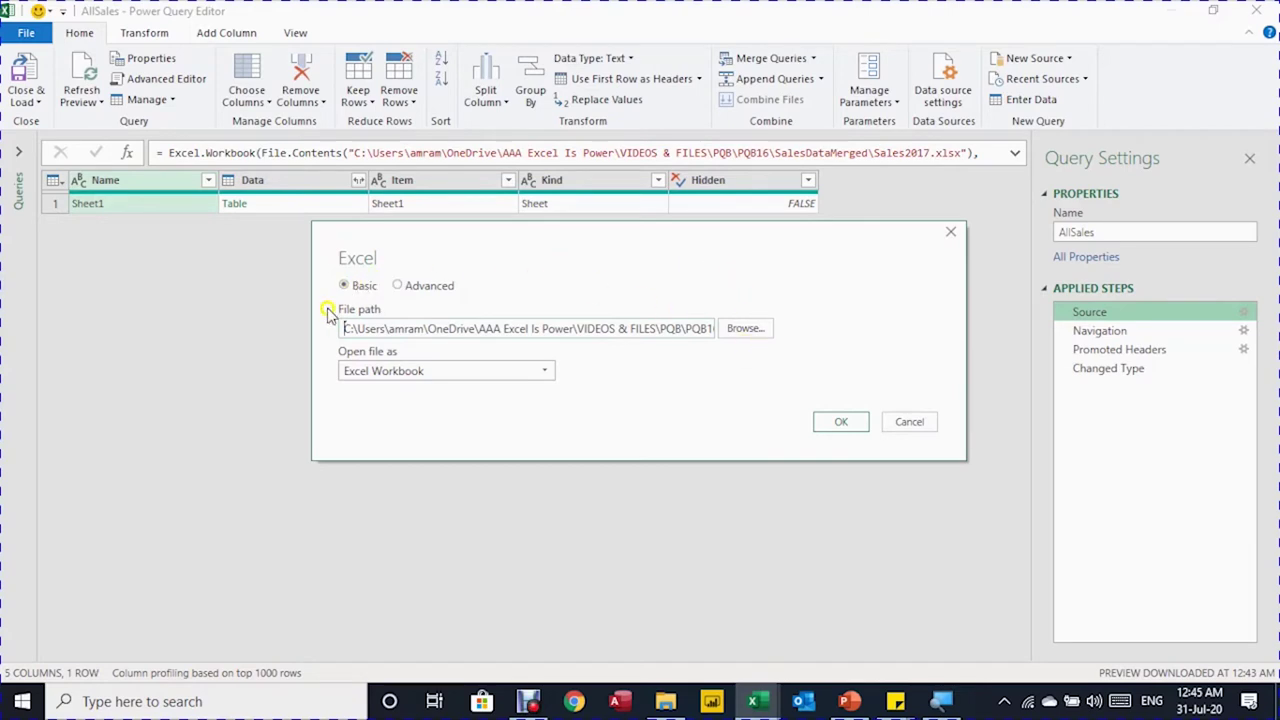
click(758, 329)
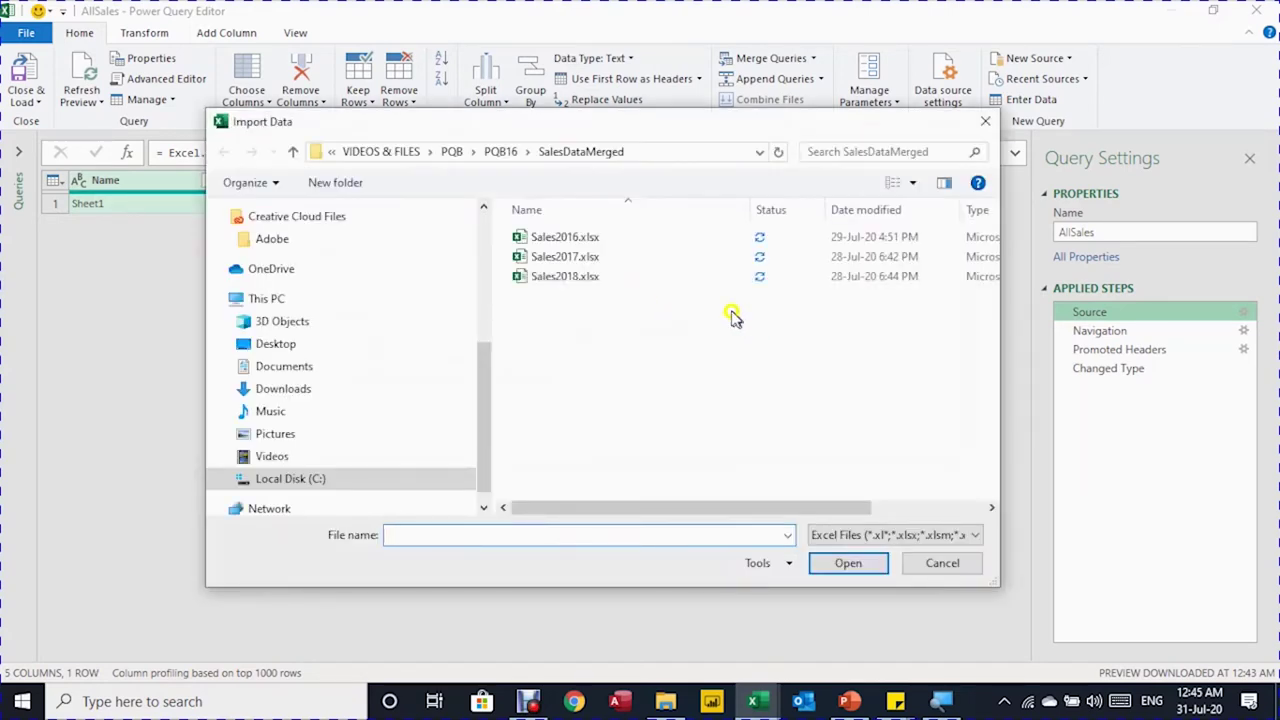
click(541, 240)
click(850, 563)
click(841, 422)
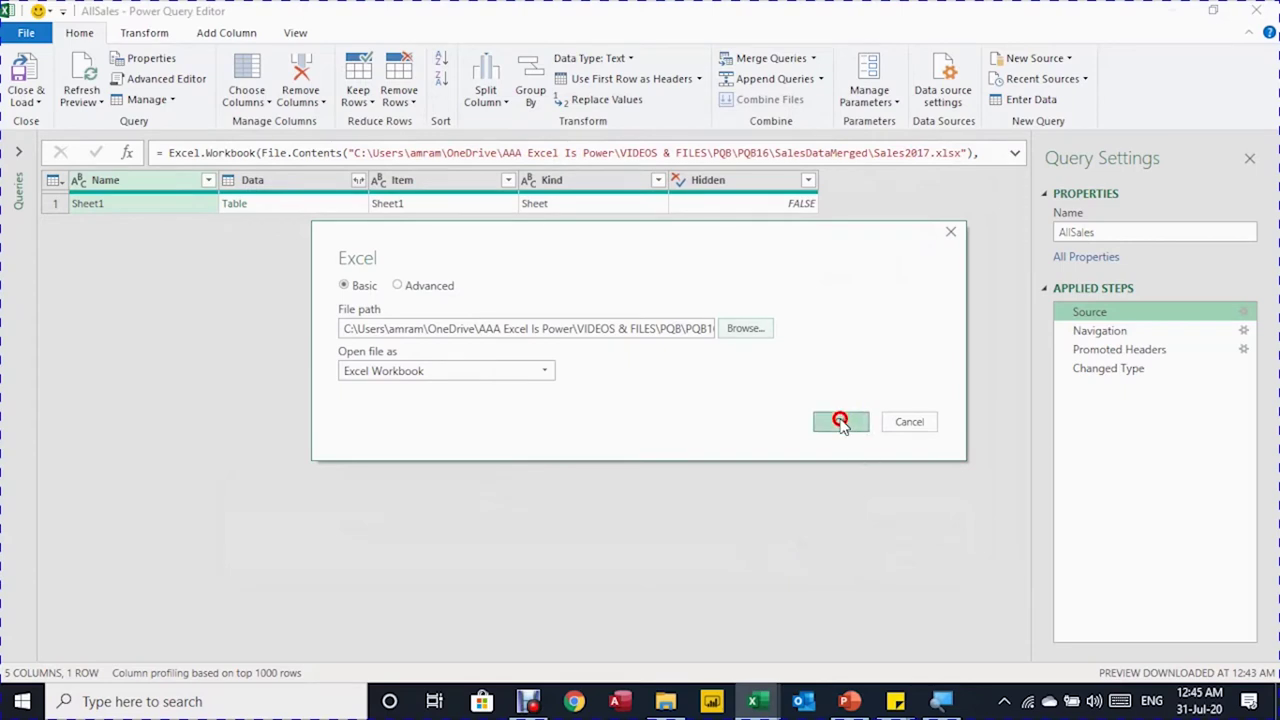
Step: Return to the query's final step and keep the changes to reload the 2016 data into the PivotTable
click(1126, 376)
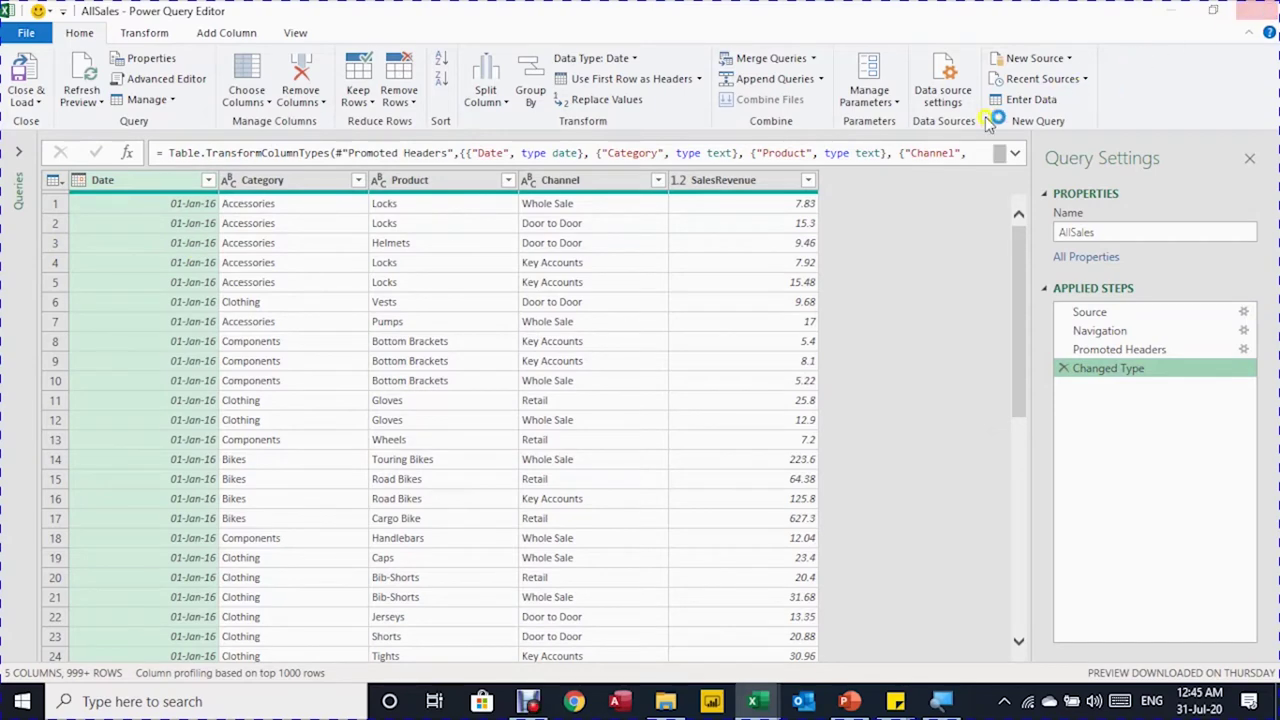
click(660, 381)
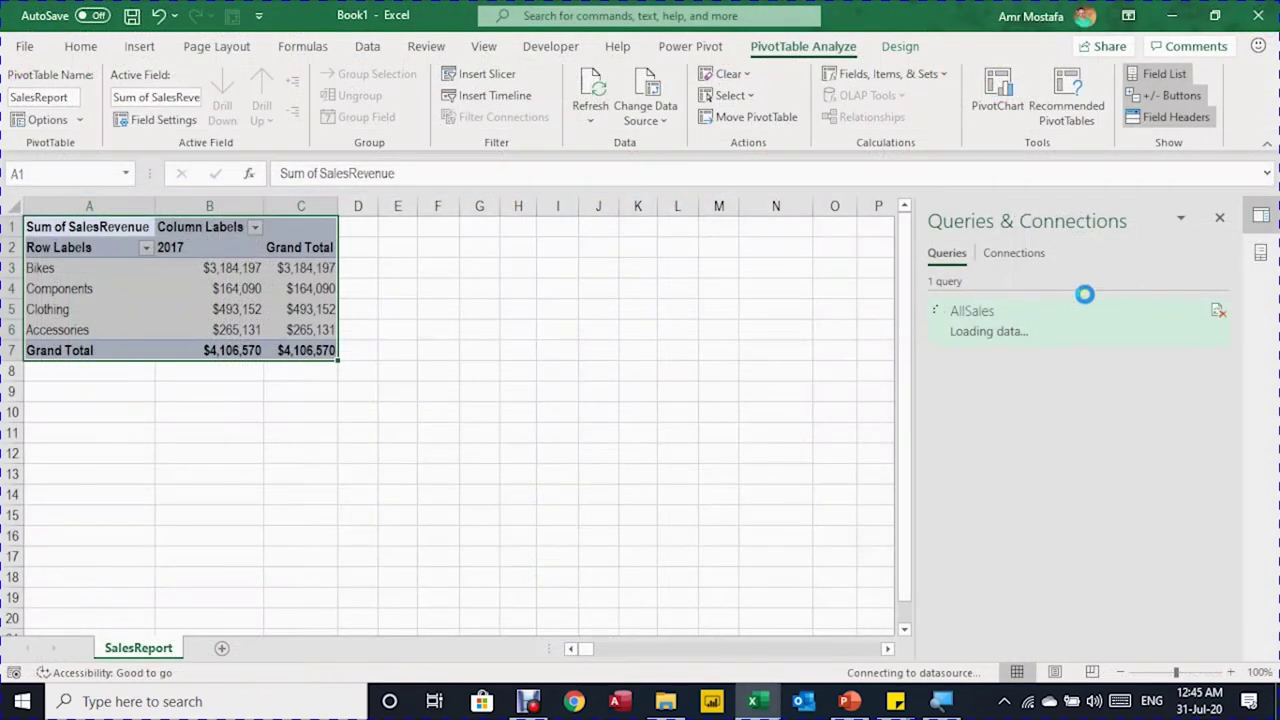
click(209, 288)
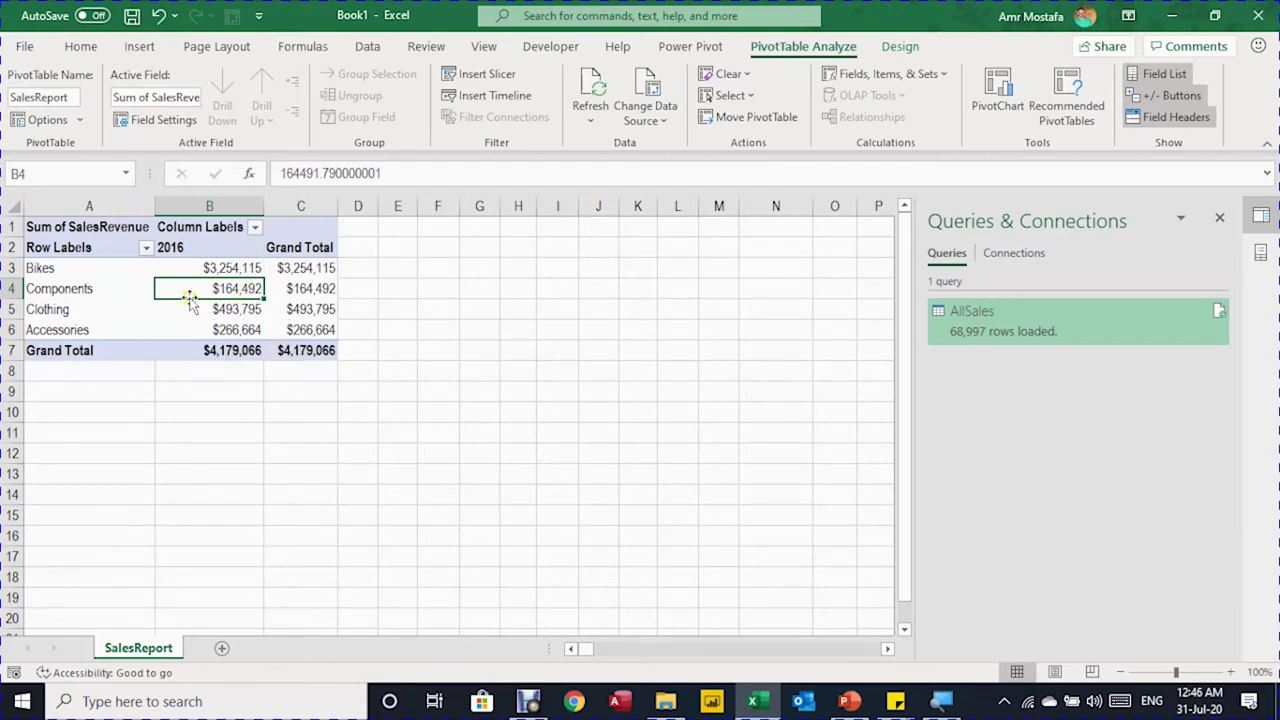
Step: Open the AllSales query for editing, show the list of queries and duplicate AllSales
double_click(972, 334)
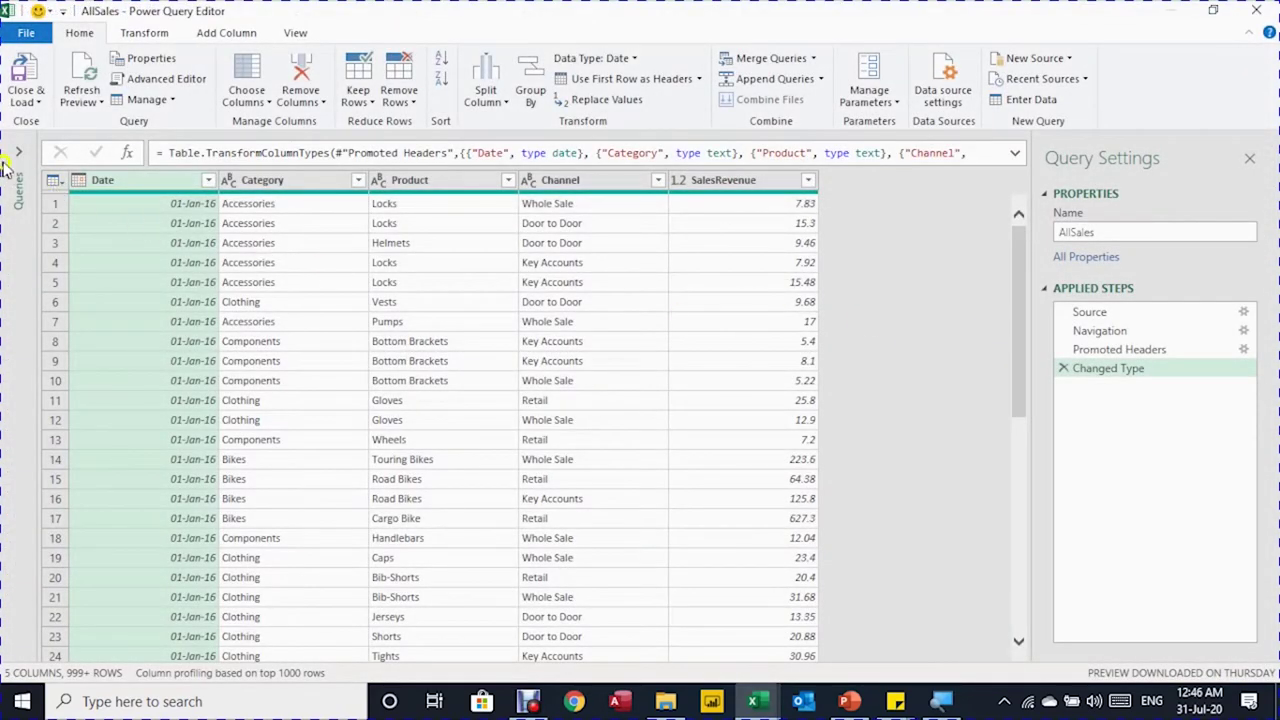
click(16, 155)
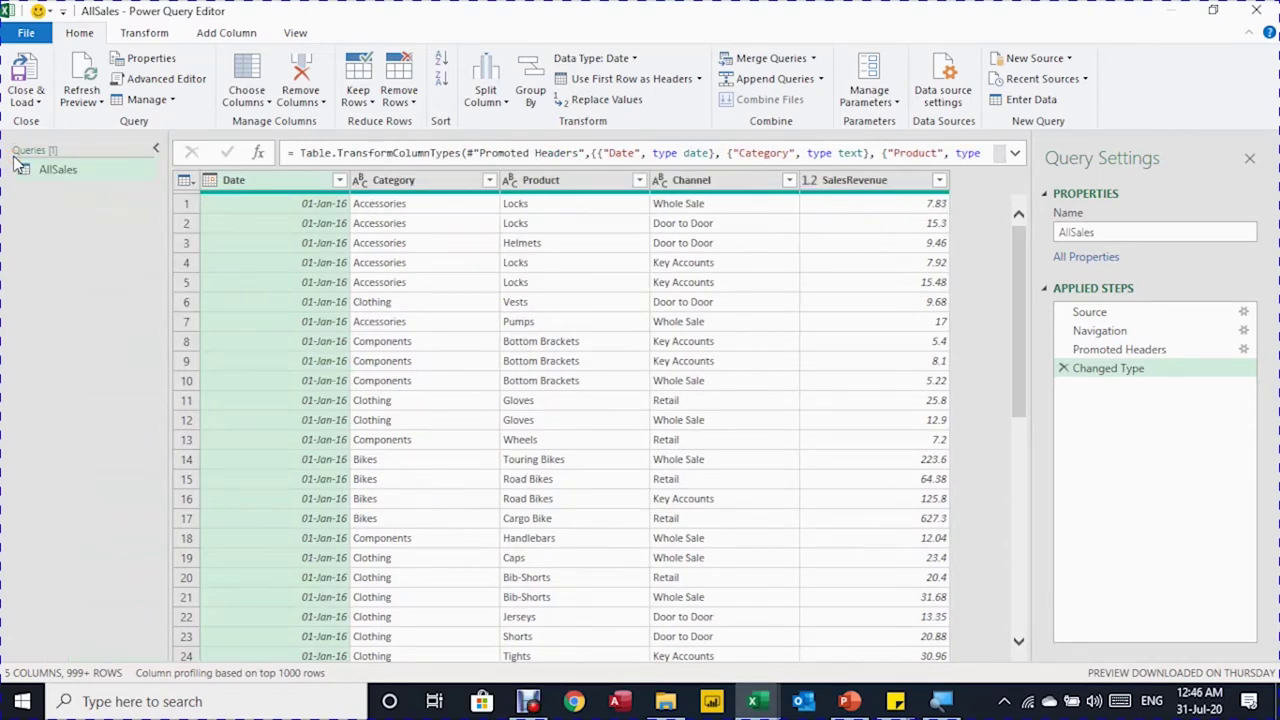
right_click(60, 172)
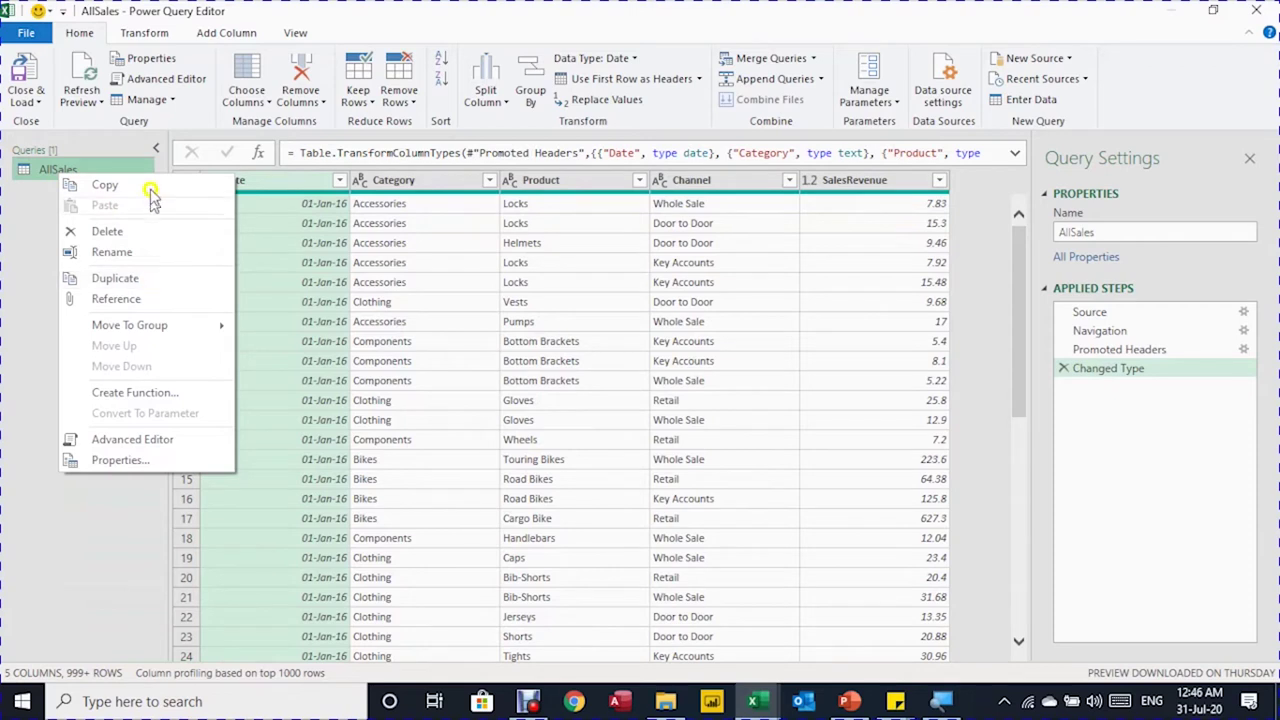
click(150, 100)
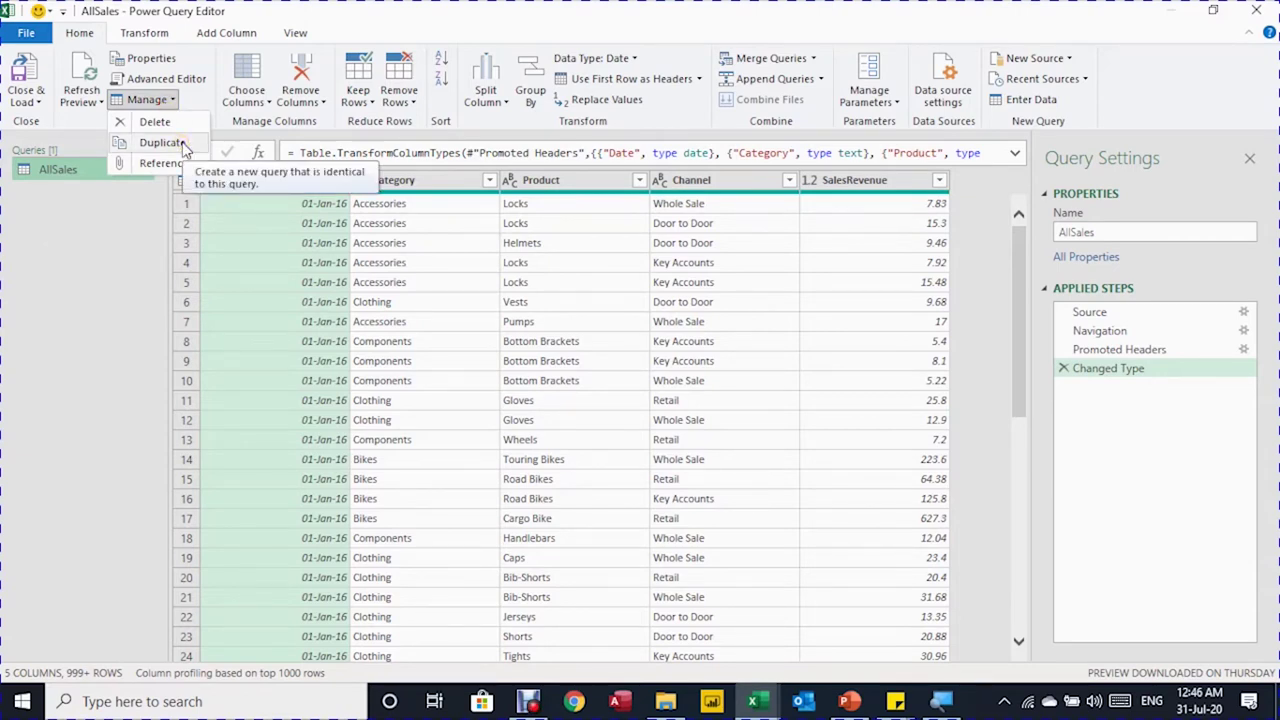
click(184, 146)
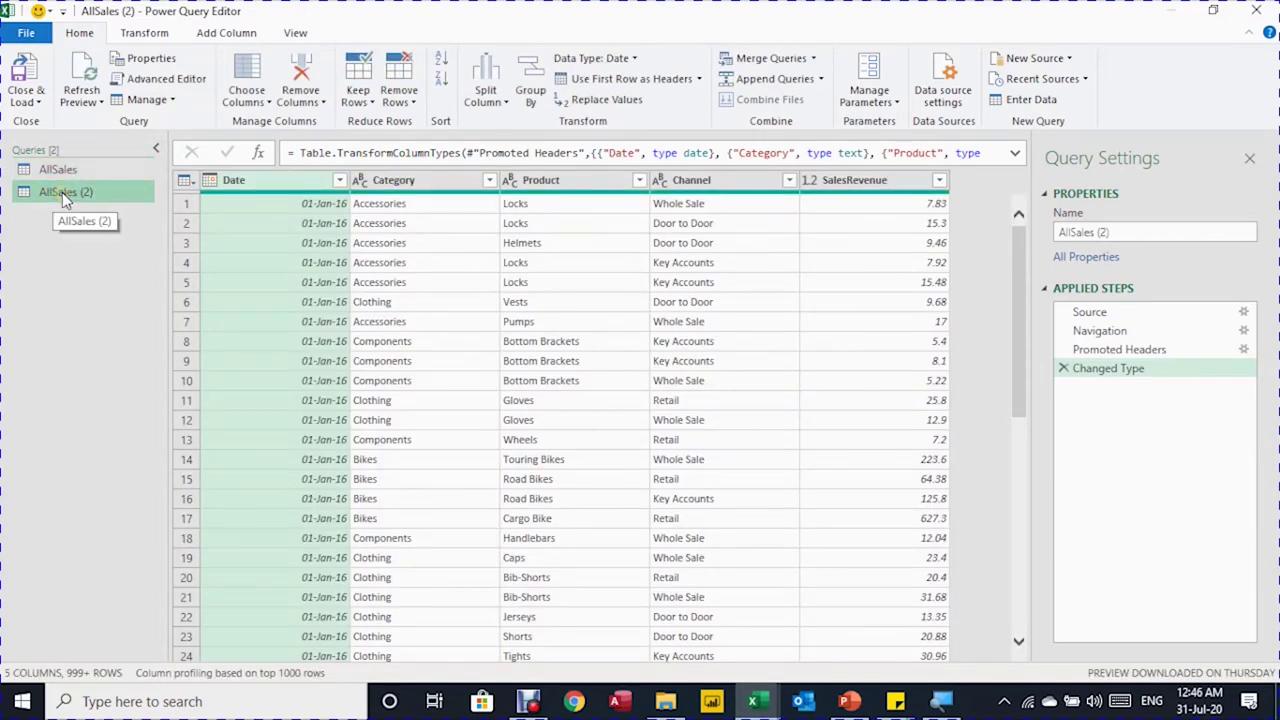
Step: Rename the duplicated query to Sales2017
click(57, 194)
click(1166, 231)
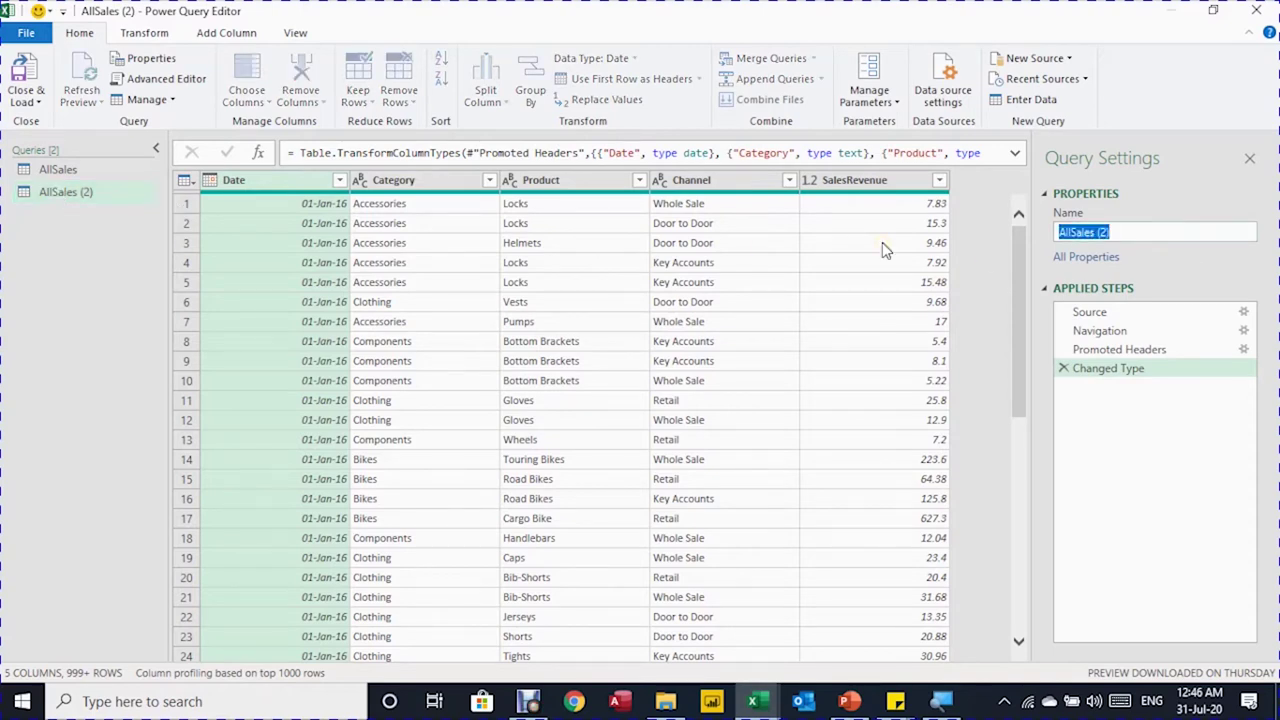
text(Sa)
key(Return)
click(1186, 355)
Step: Point the Sales2017 query's Source step at the Sales2017.xlsx workbook, and compare its rows with the AllSales query
click(1133, 316)
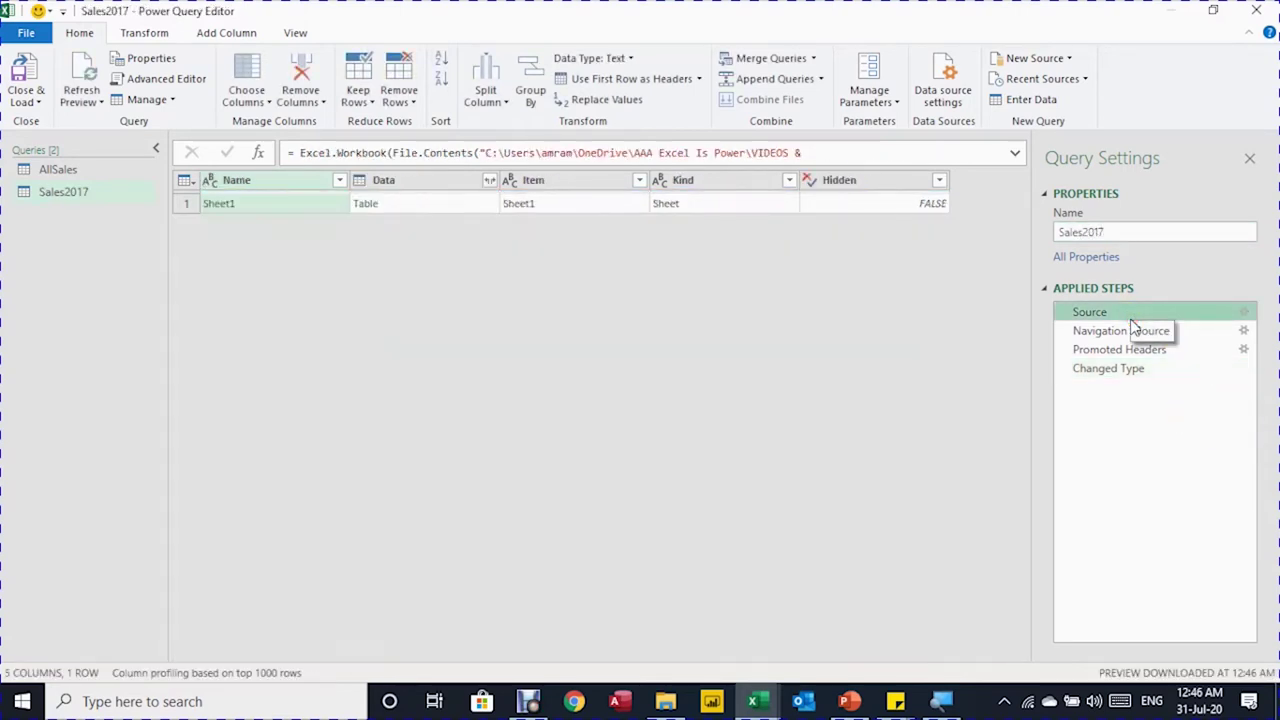
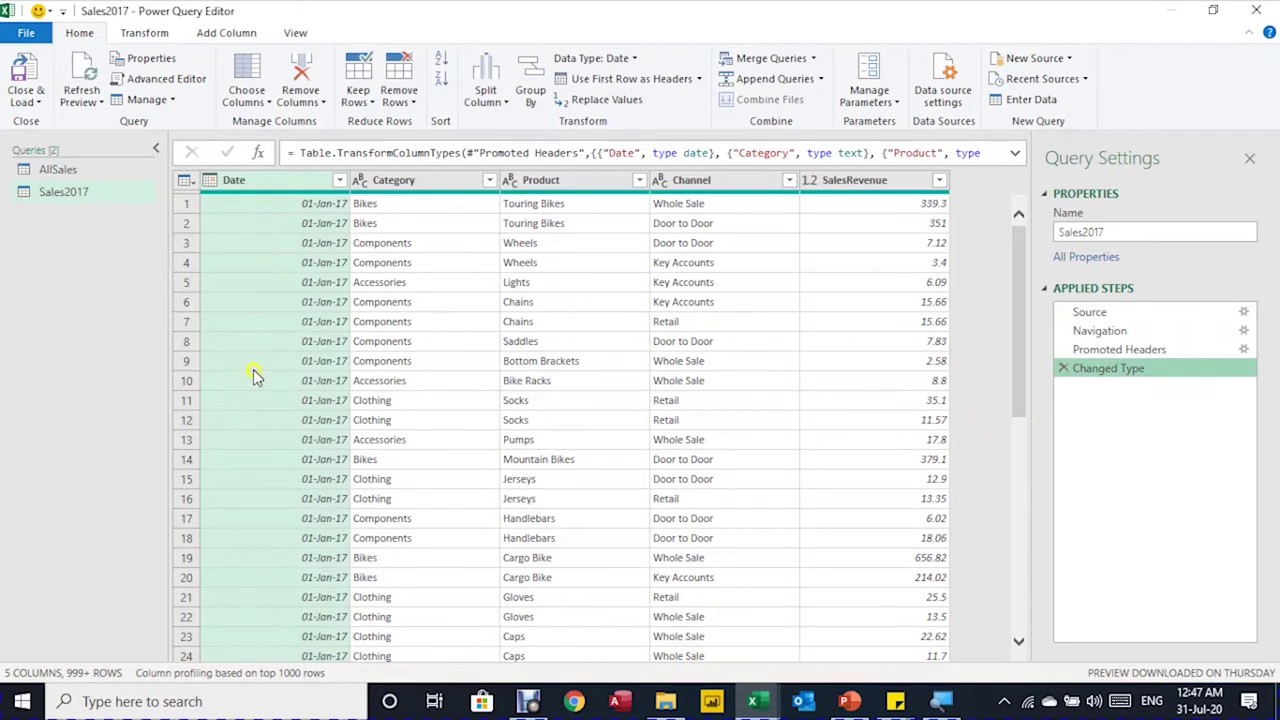
click(88, 172)
click(76, 192)
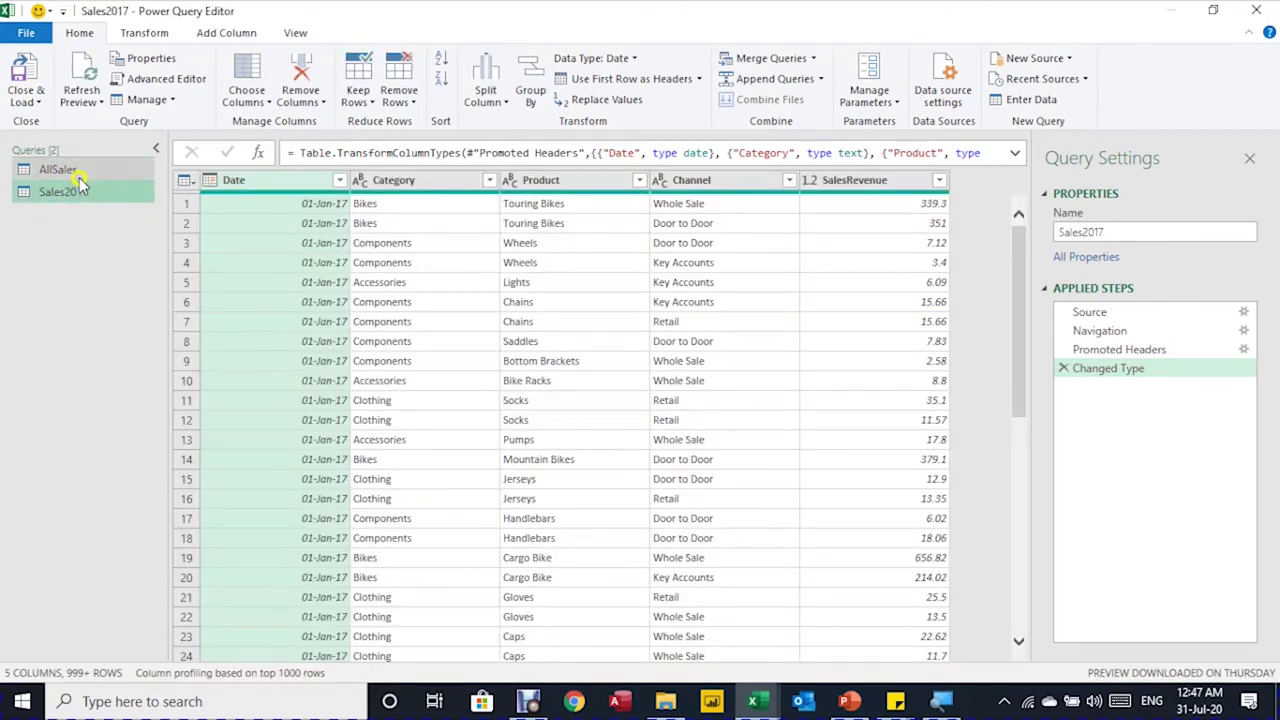
Step: Append the Sales2017 query to AllSales using the two-table Append Queries option
click(79, 172)
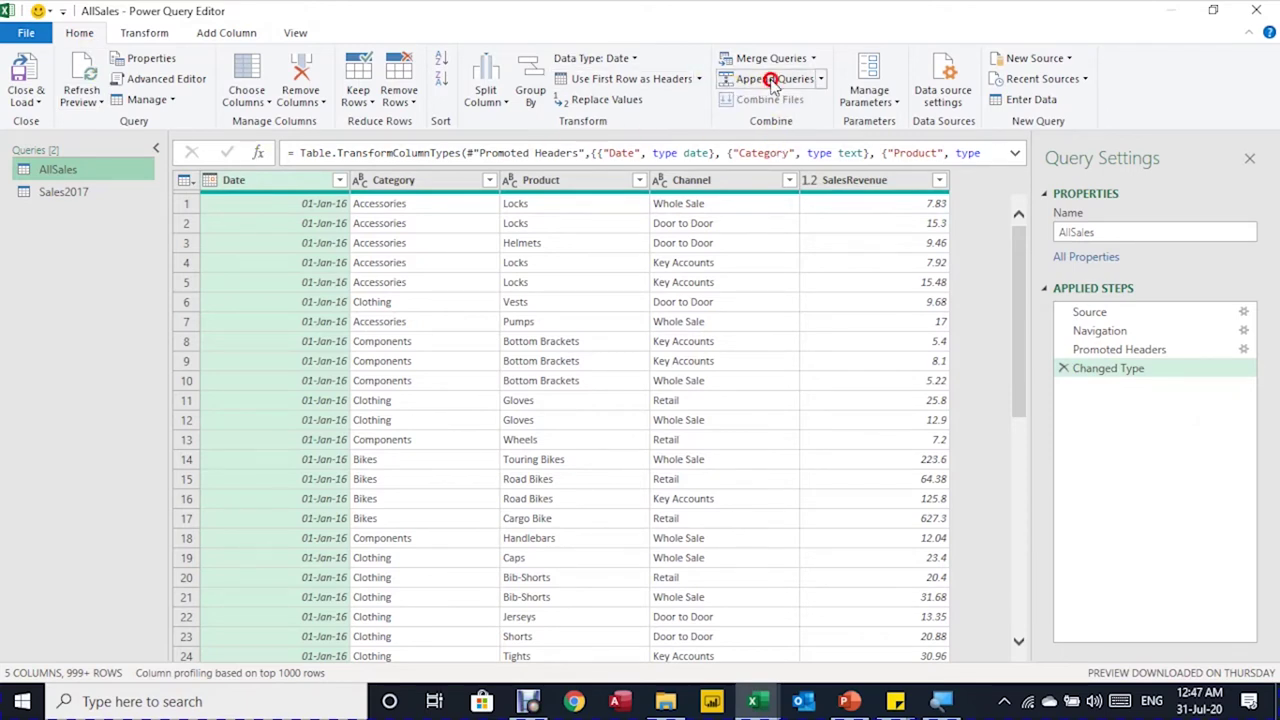
click(770, 80)
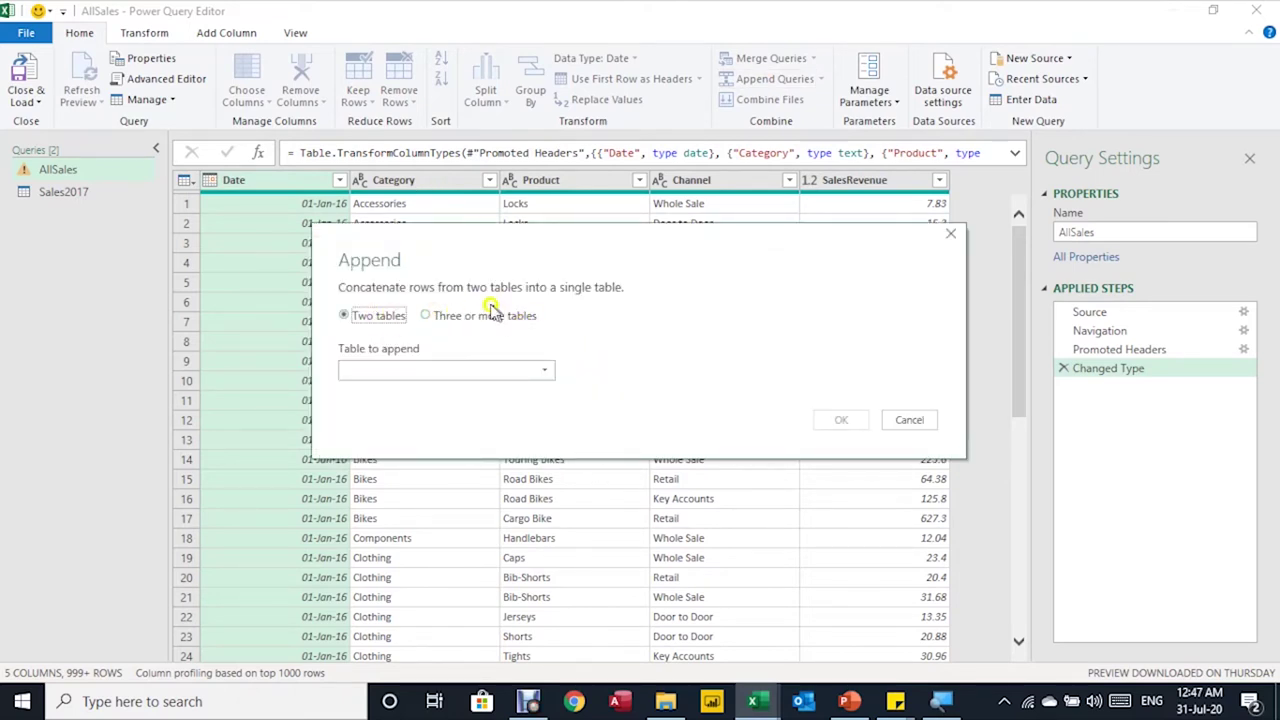
click(358, 322)
click(384, 369)
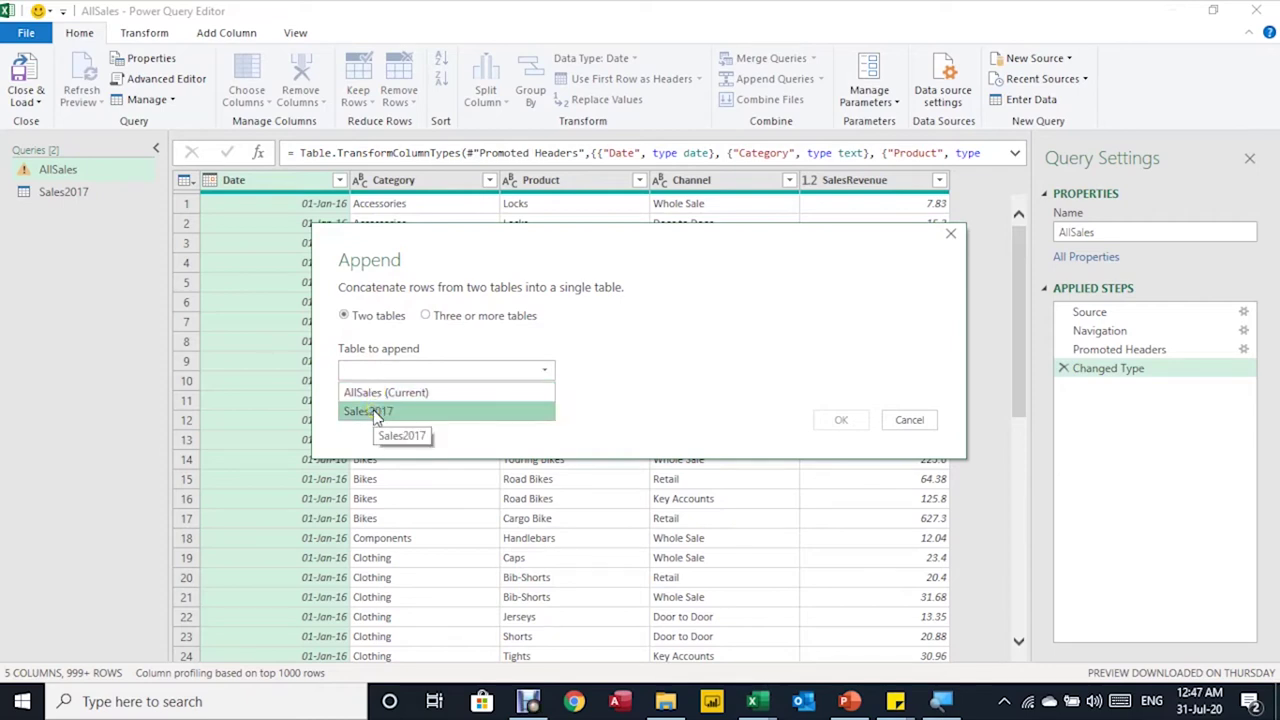
click(376, 414)
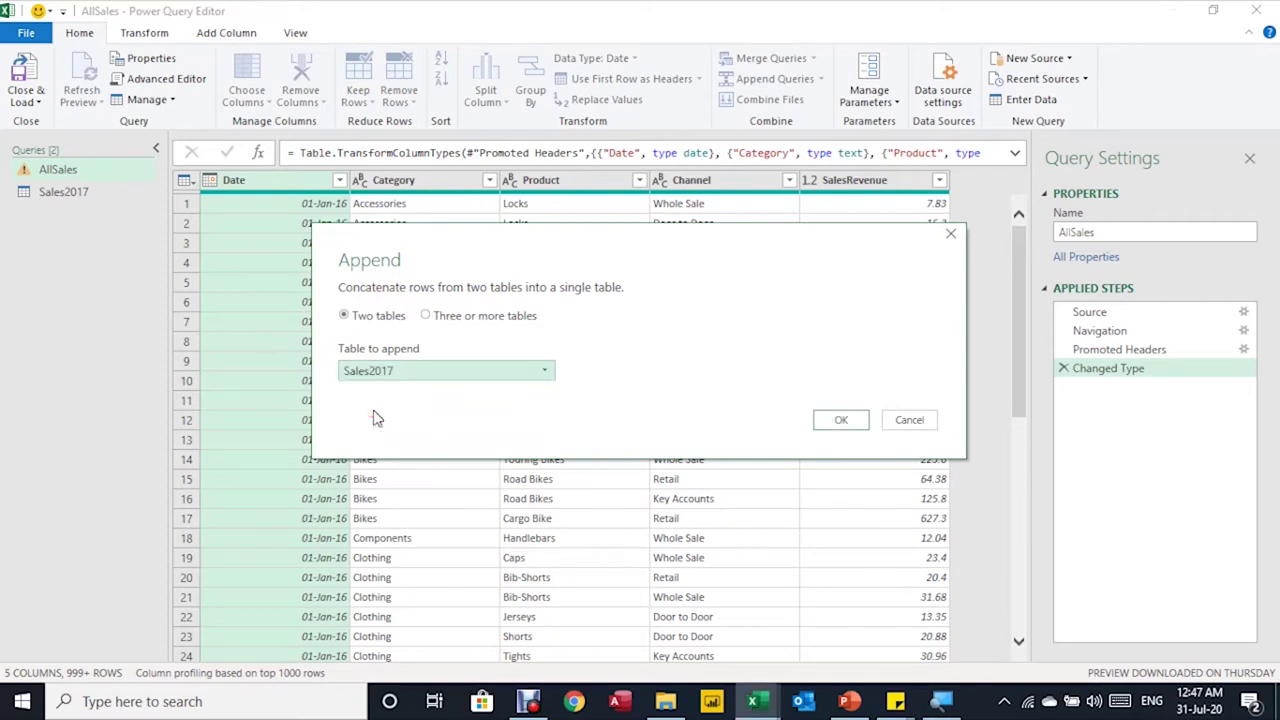
click(838, 430)
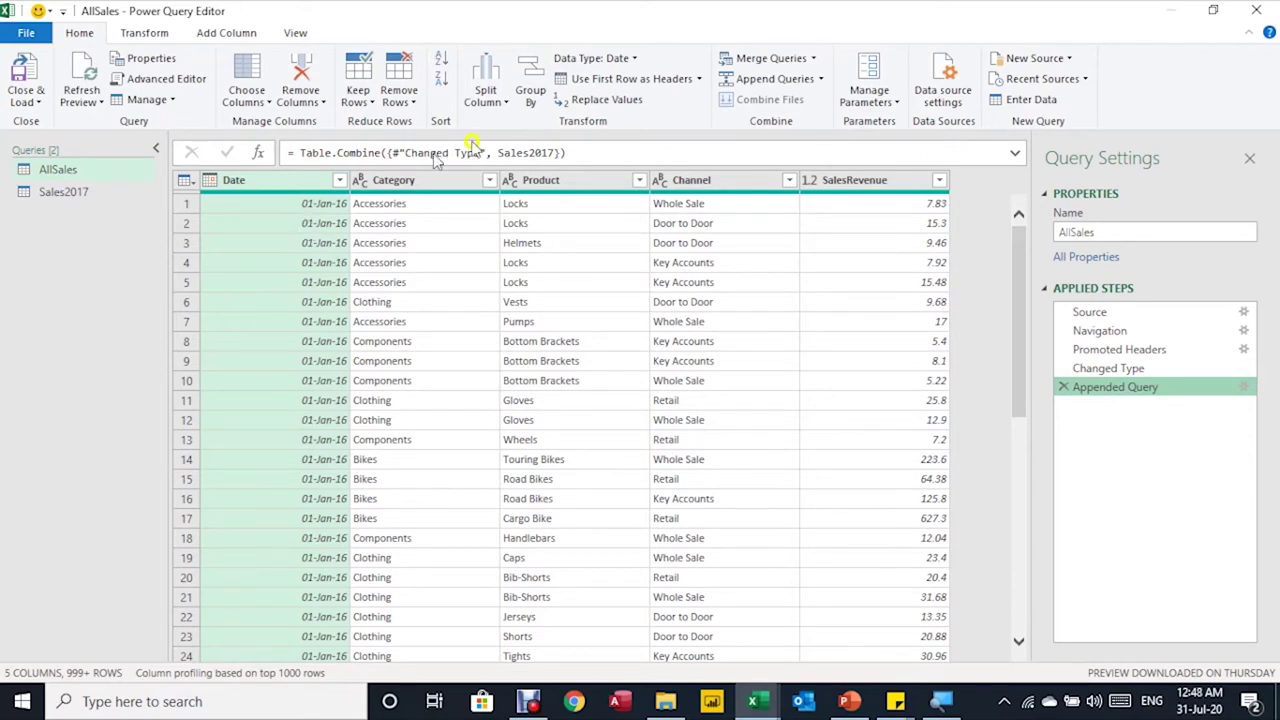
Step: Close the query editor and load the new Sales2017 query as Only Create Connection
click(25, 100)
click(36, 144)
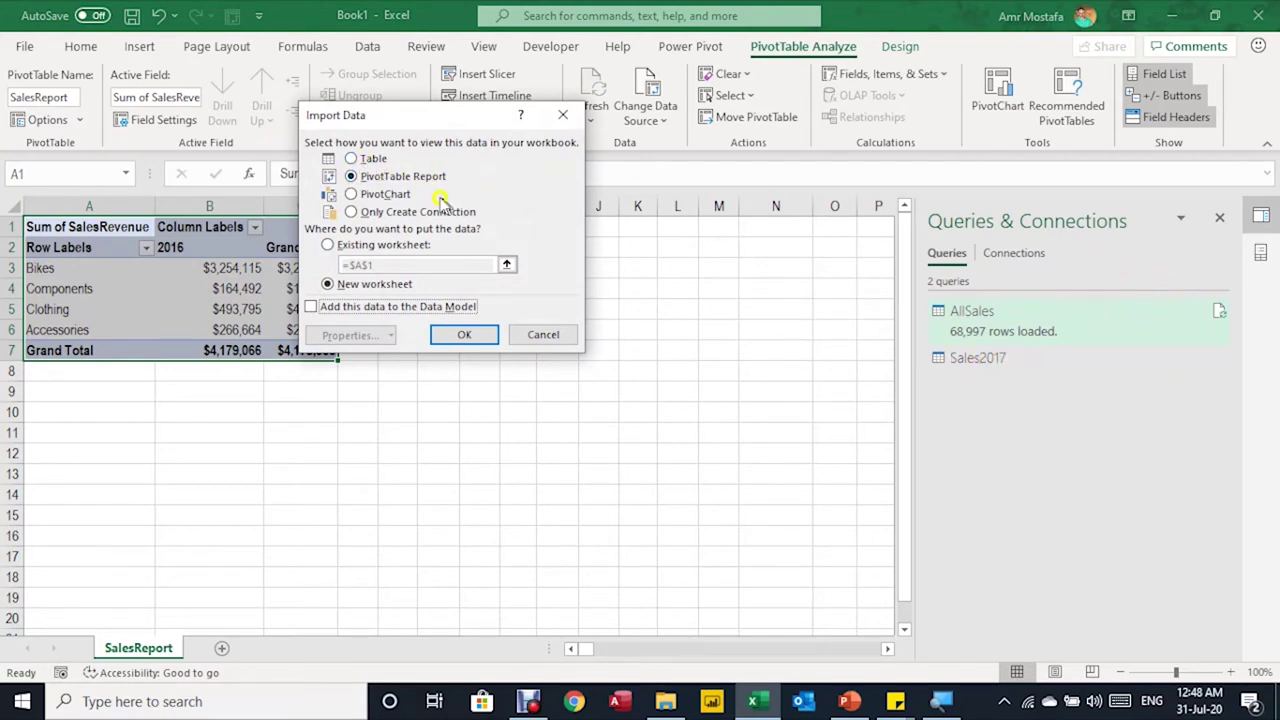
click(372, 214)
click(468, 334)
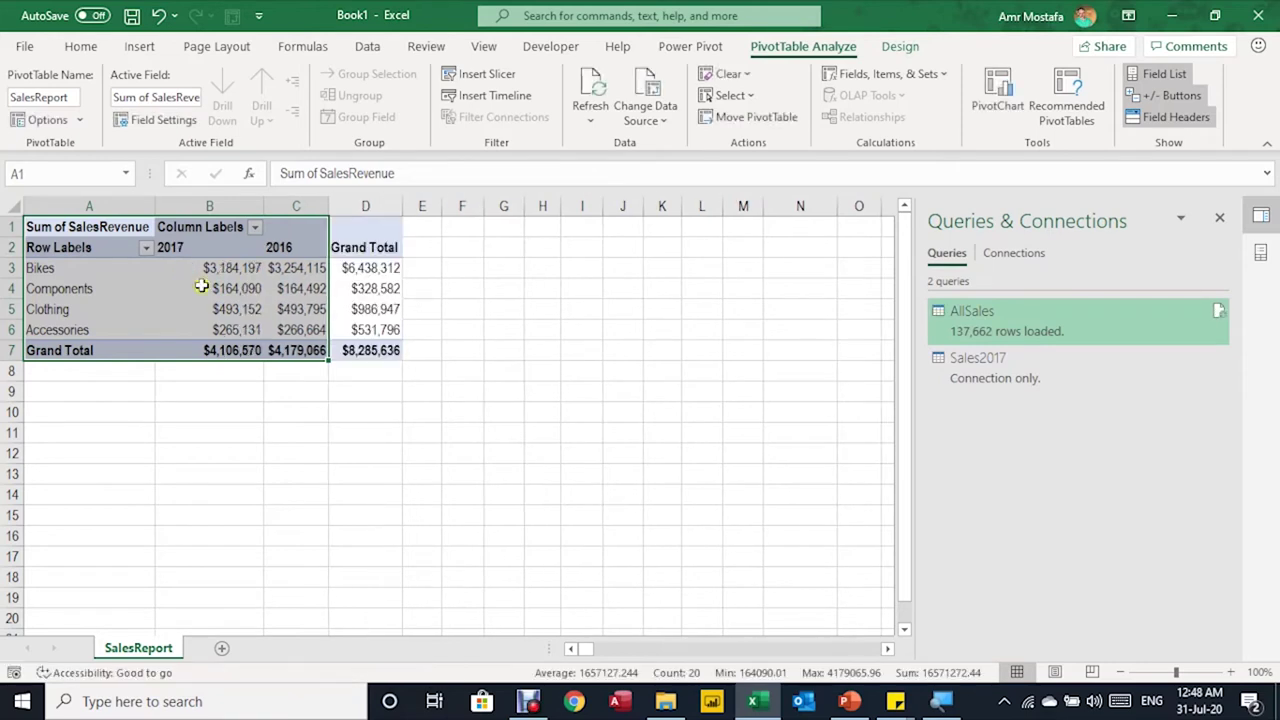
Step: Sort the PivotTable's year columns from oldest to newest
click(201, 288)
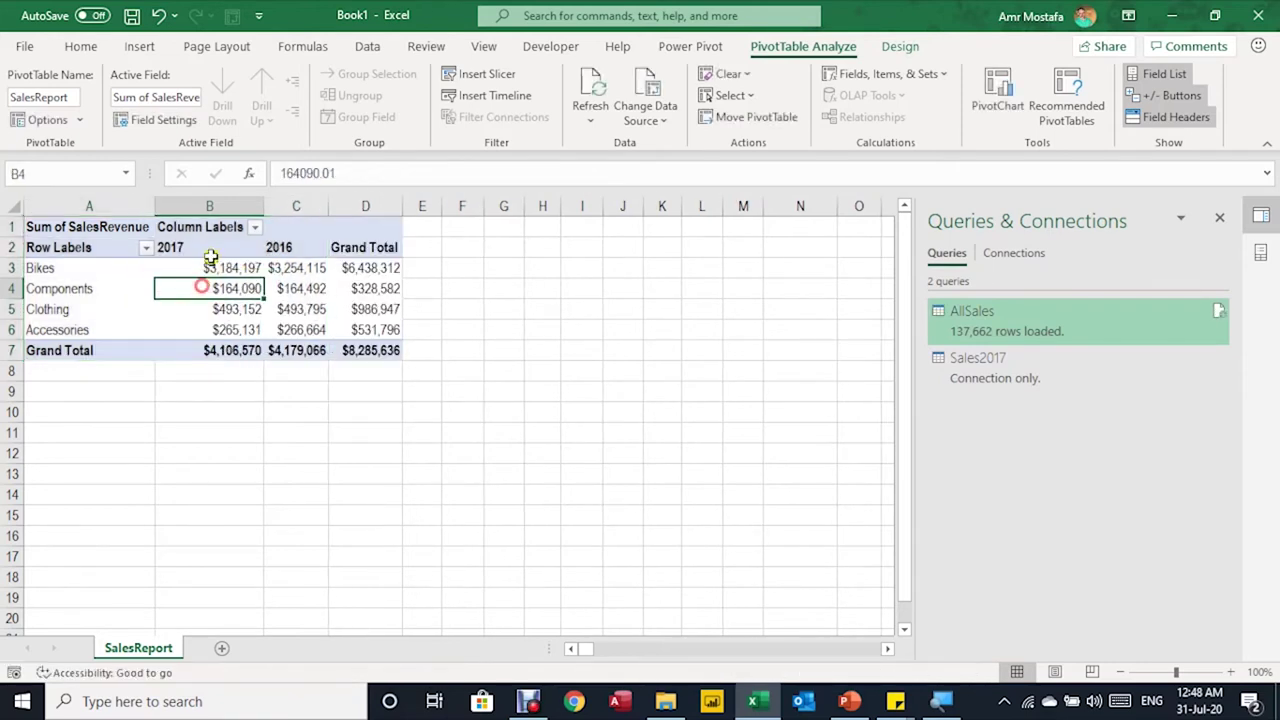
click(255, 228)
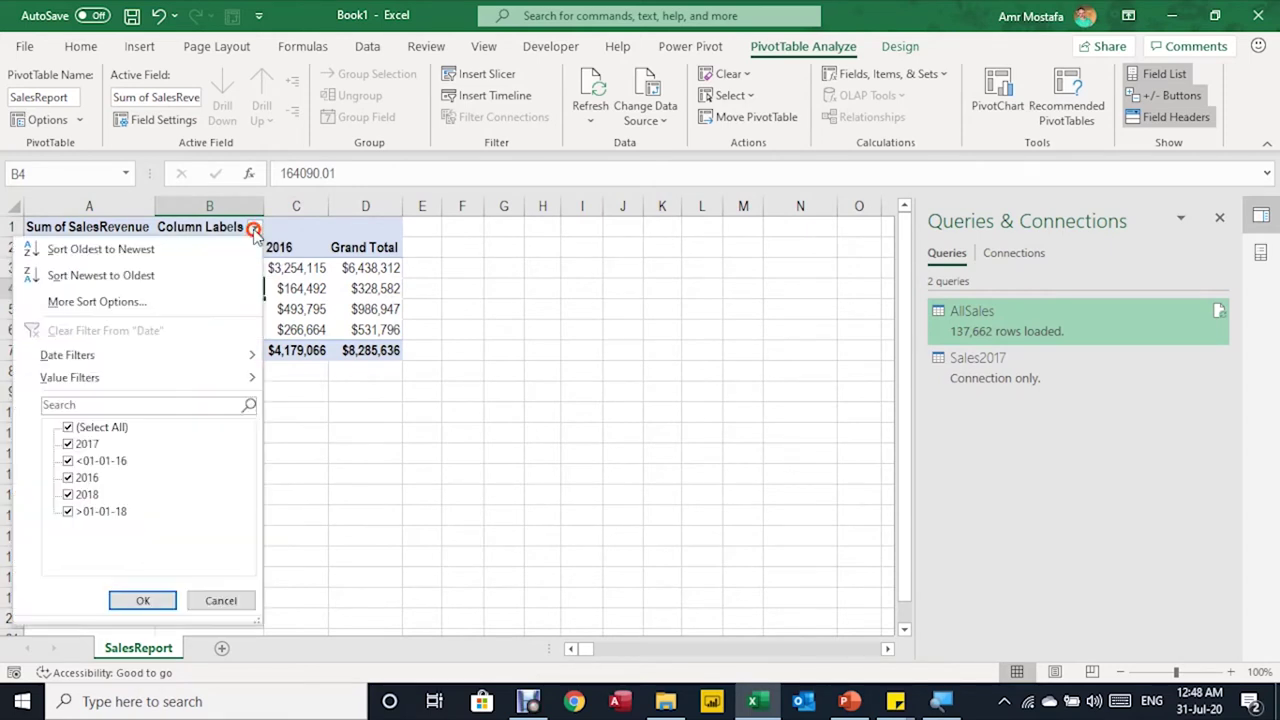
click(172, 252)
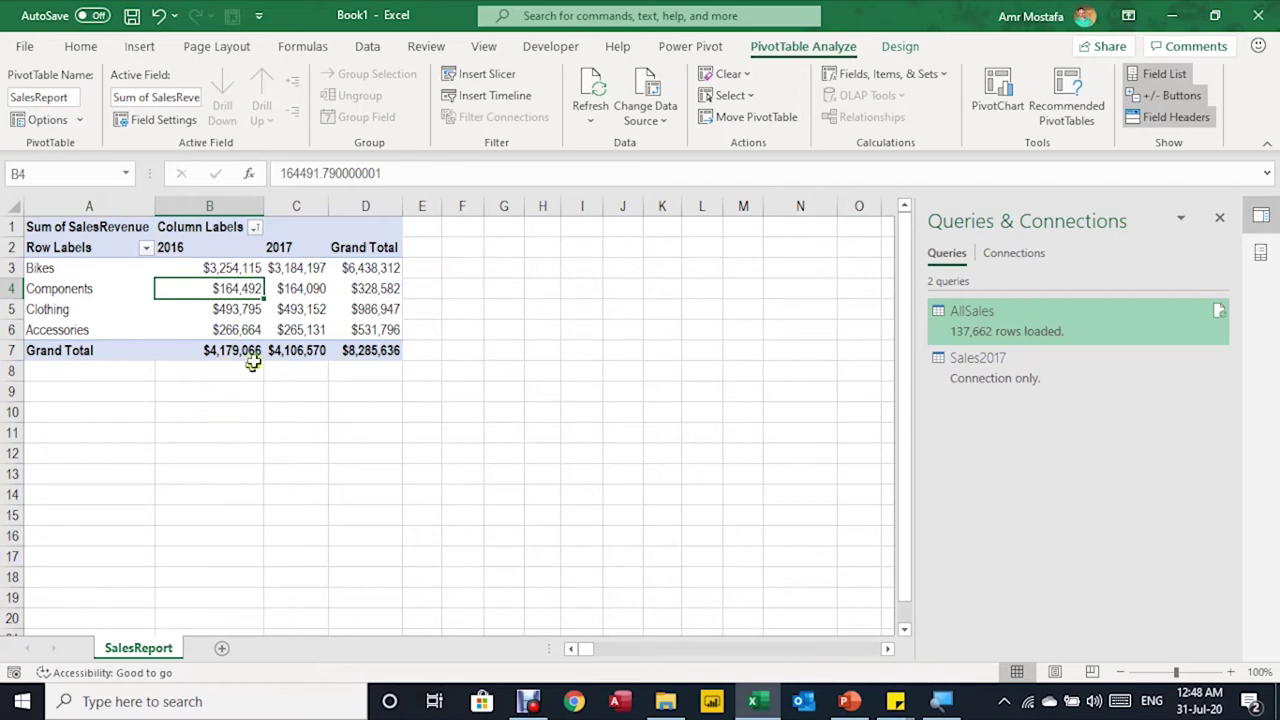
mouse_move(228, 287)
Step: Open the AllSales query for editing, with the list of queries shown, and create a new query that references it
mouse_move(1067, 380)
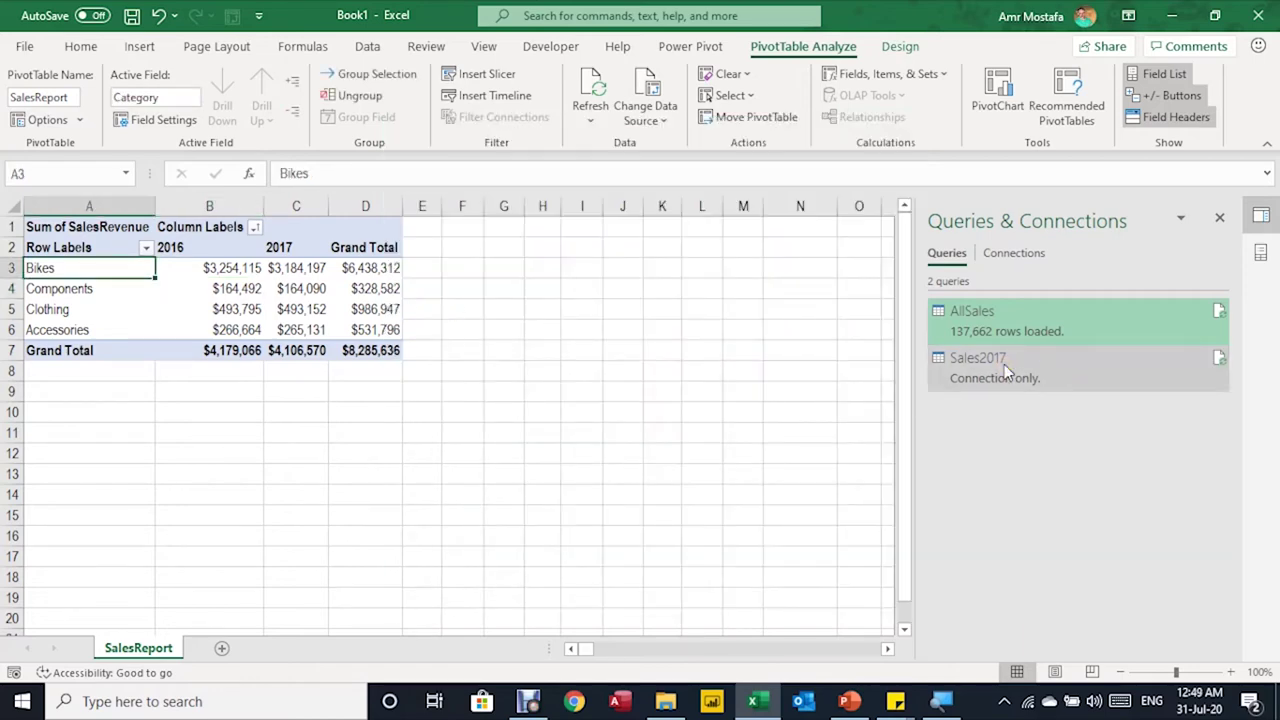
double_click(995, 330)
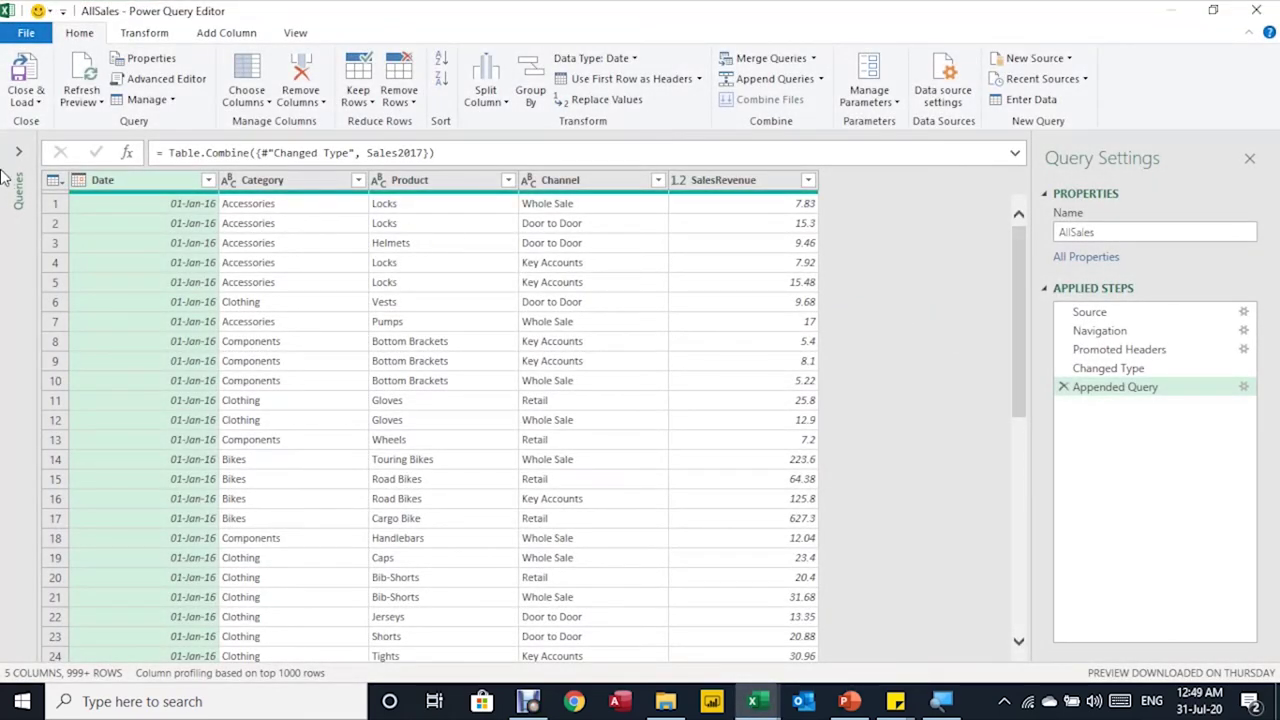
click(24, 152)
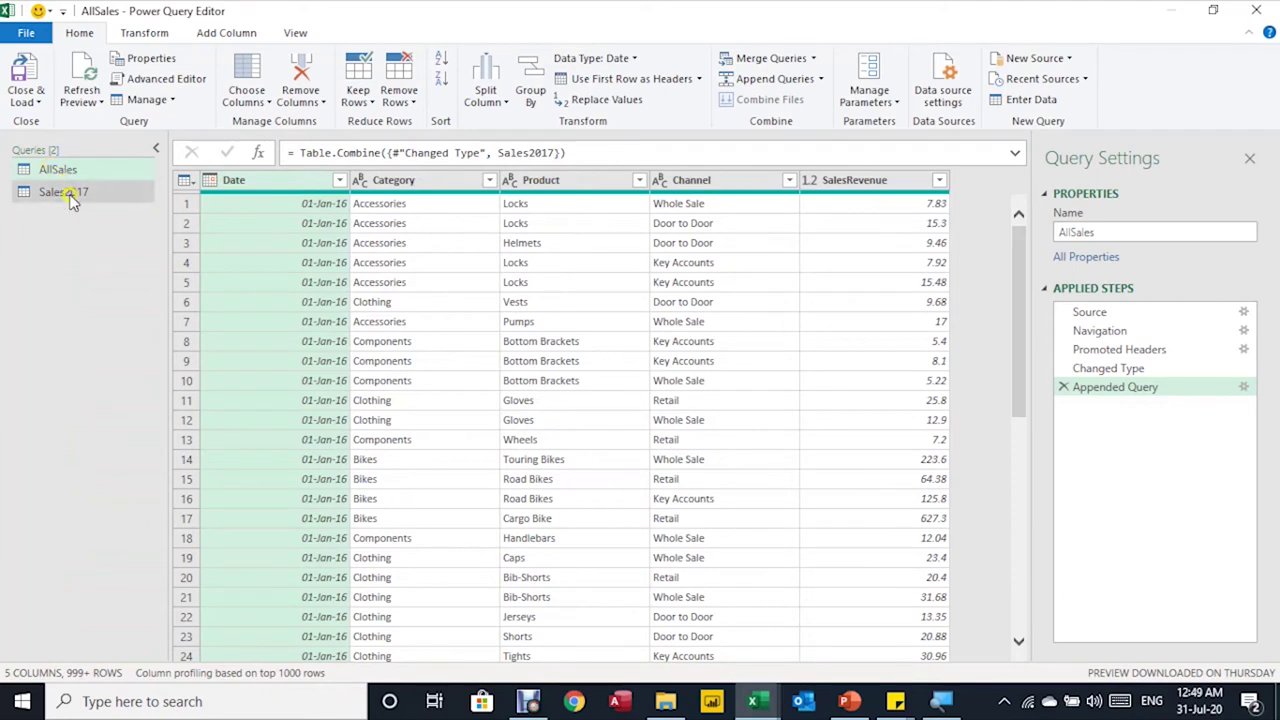
right_click(70, 169)
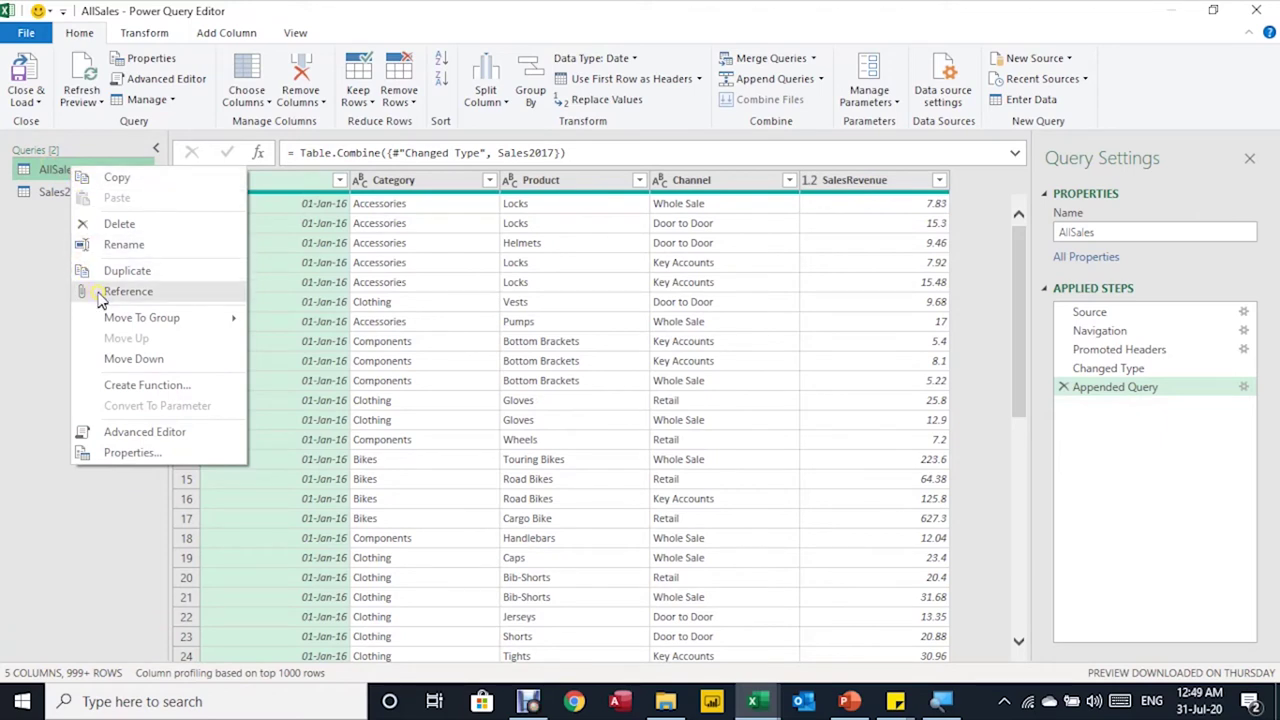
click(165, 102)
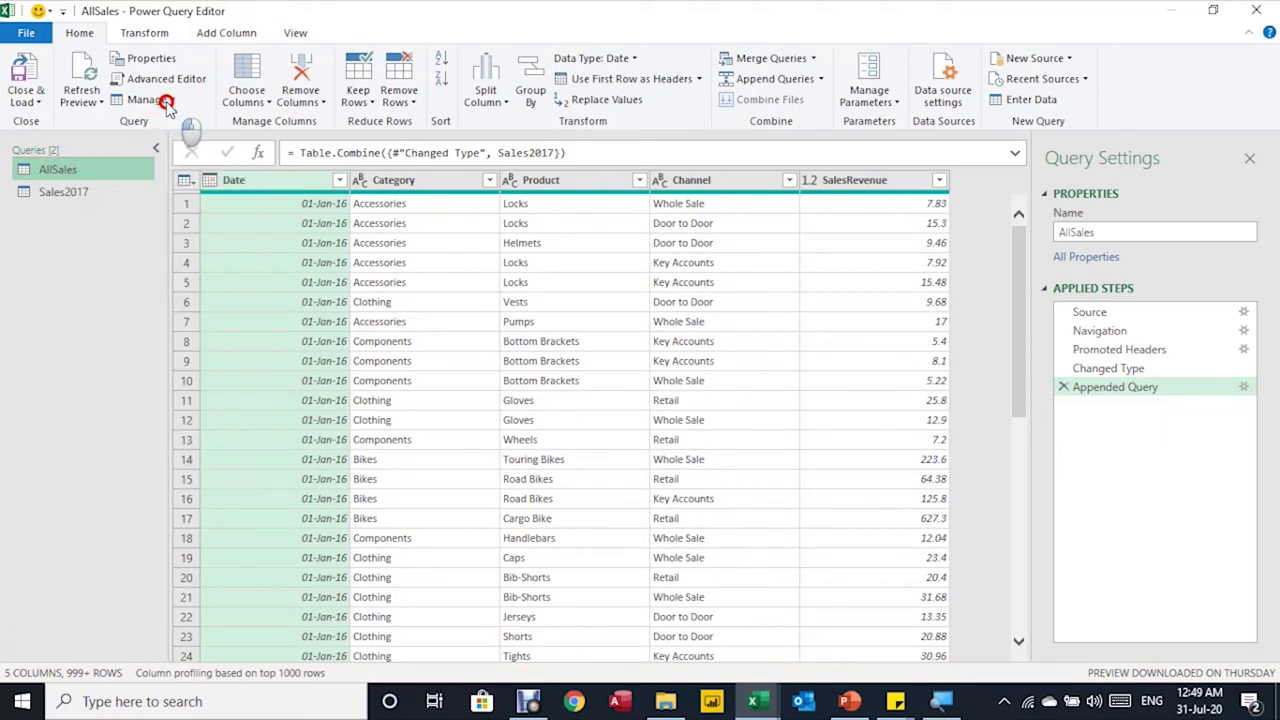
click(167, 104)
click(178, 163)
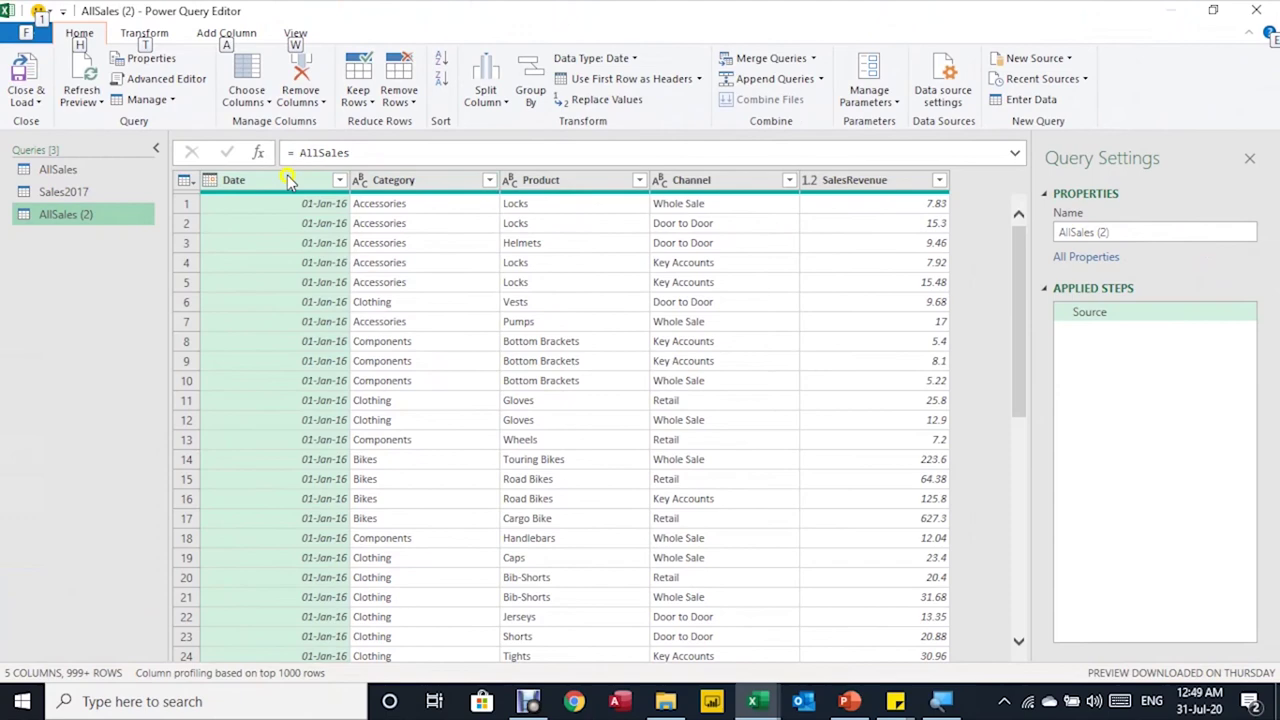
Step: Compare AllSales with the query that references it, and rename the referencing query to BikesReport
click(52, 170)
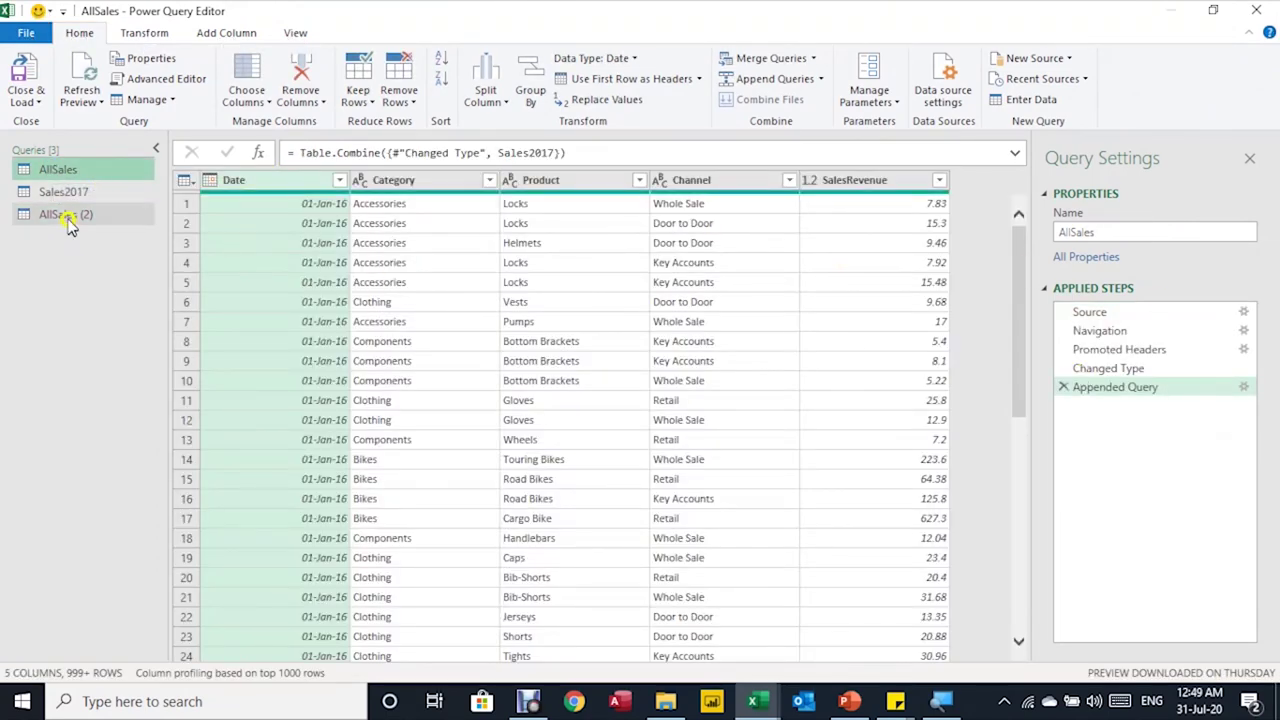
click(62, 214)
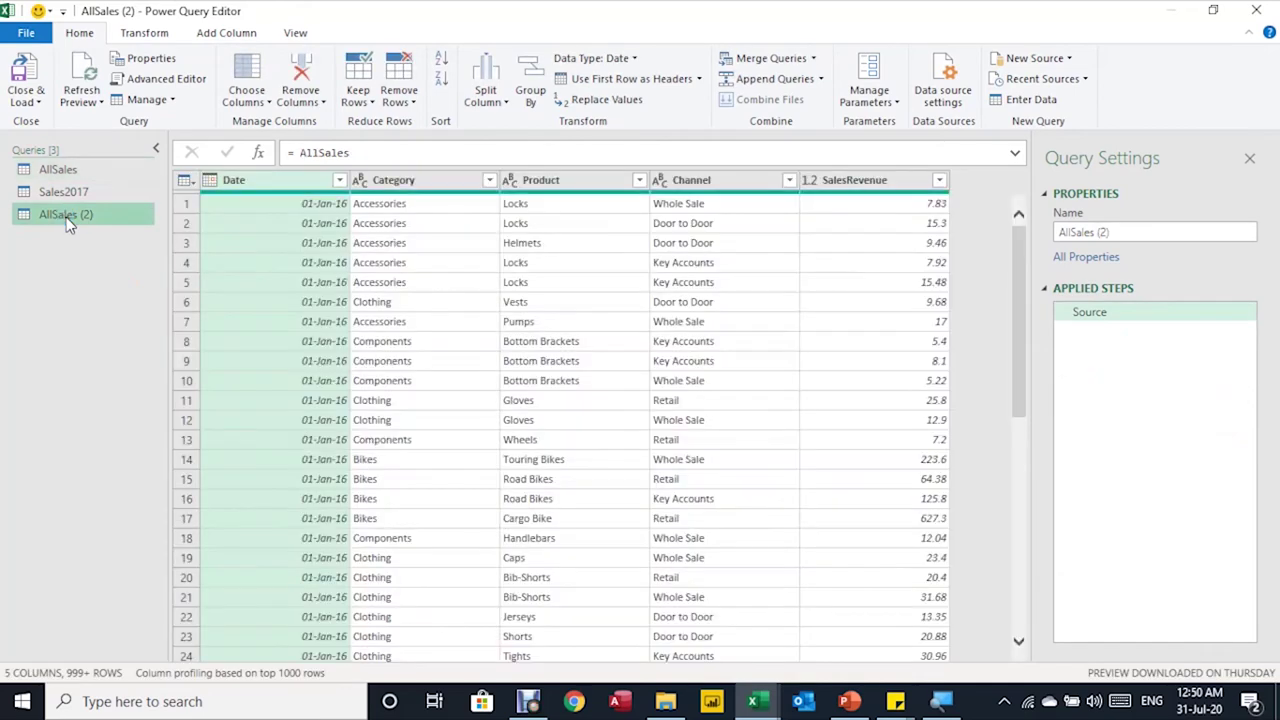
click(1057, 224)
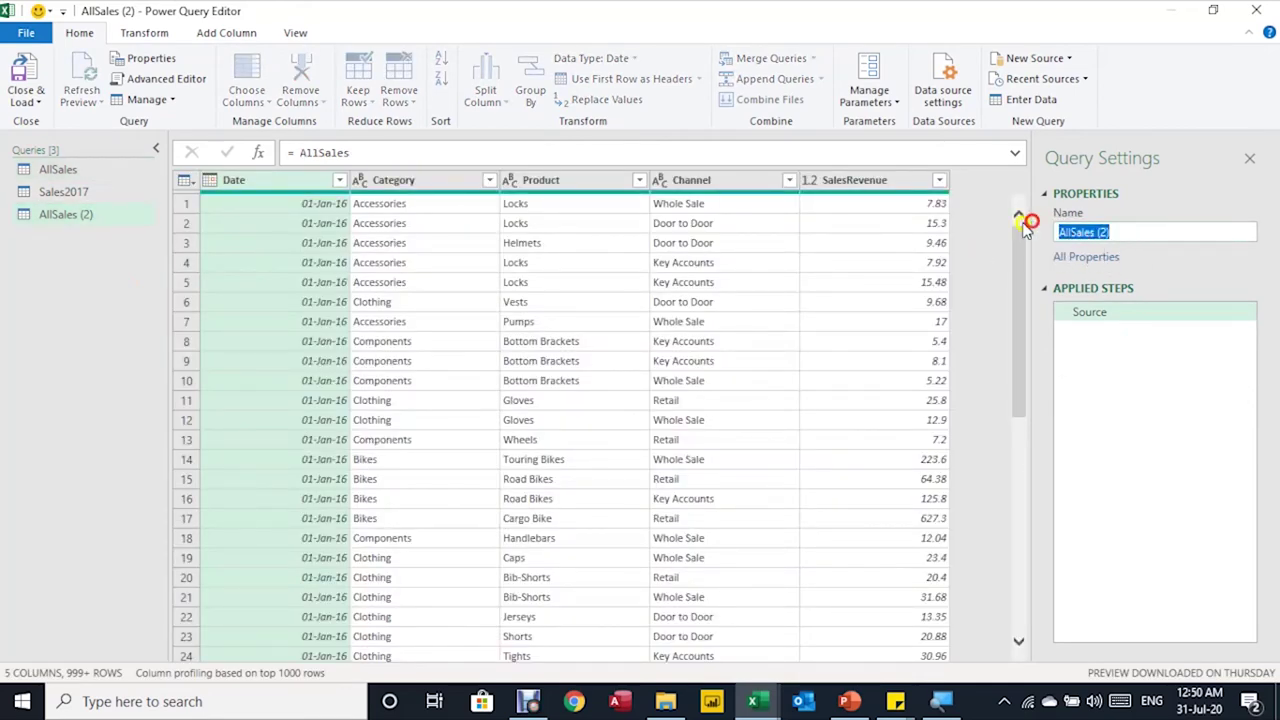
text(Bikes)
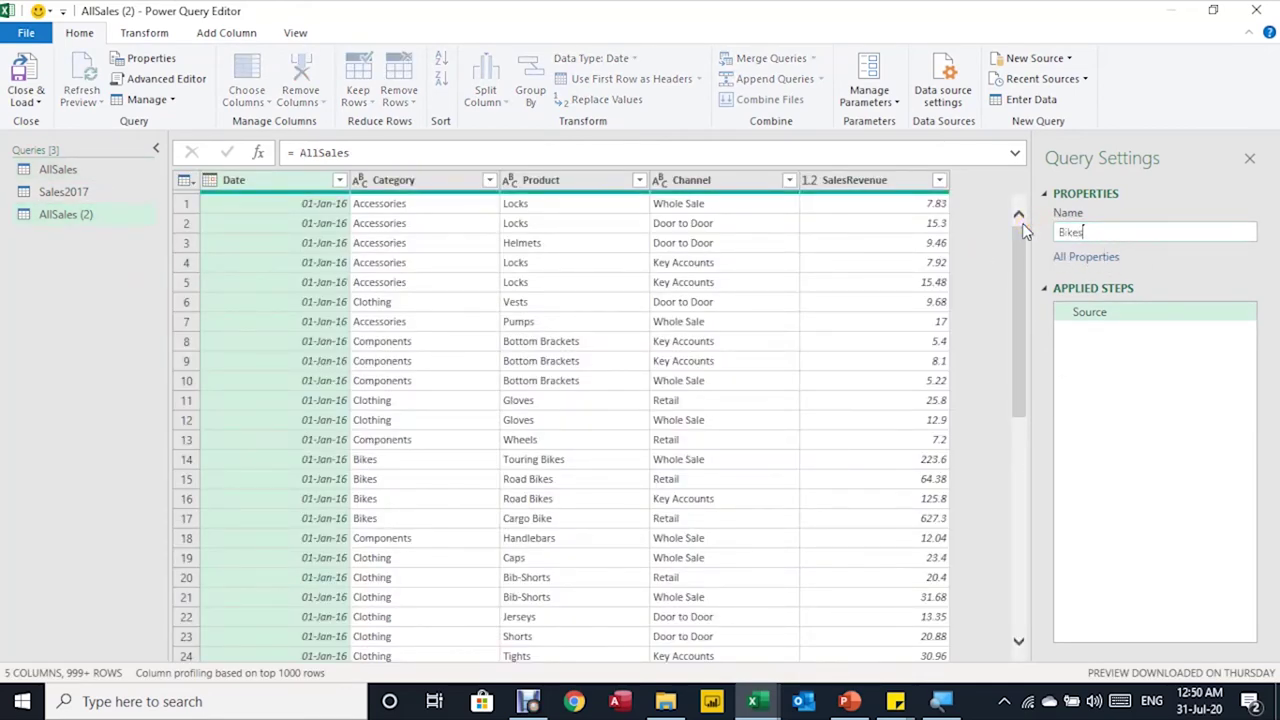
text(Report)
key(Return)
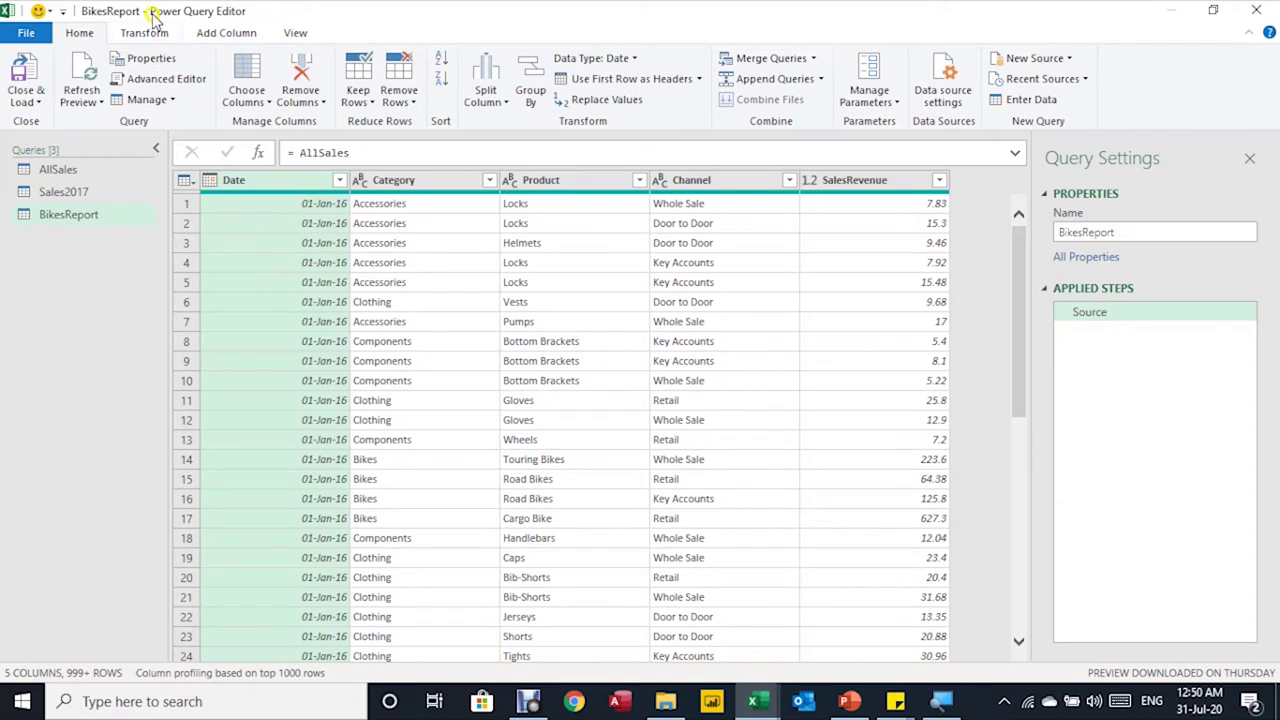
Step: Transform the Date column of BikesReport to the End of Month date
click(145, 30)
click(1021, 100)
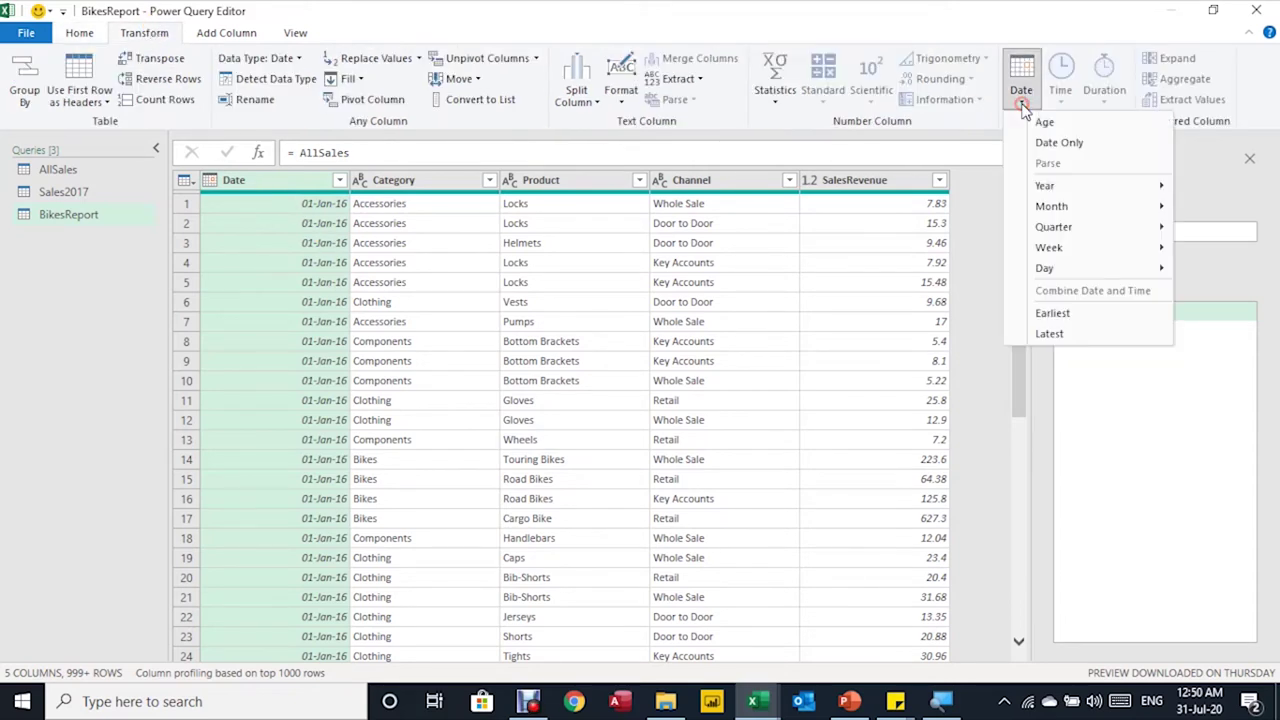
click(1056, 206)
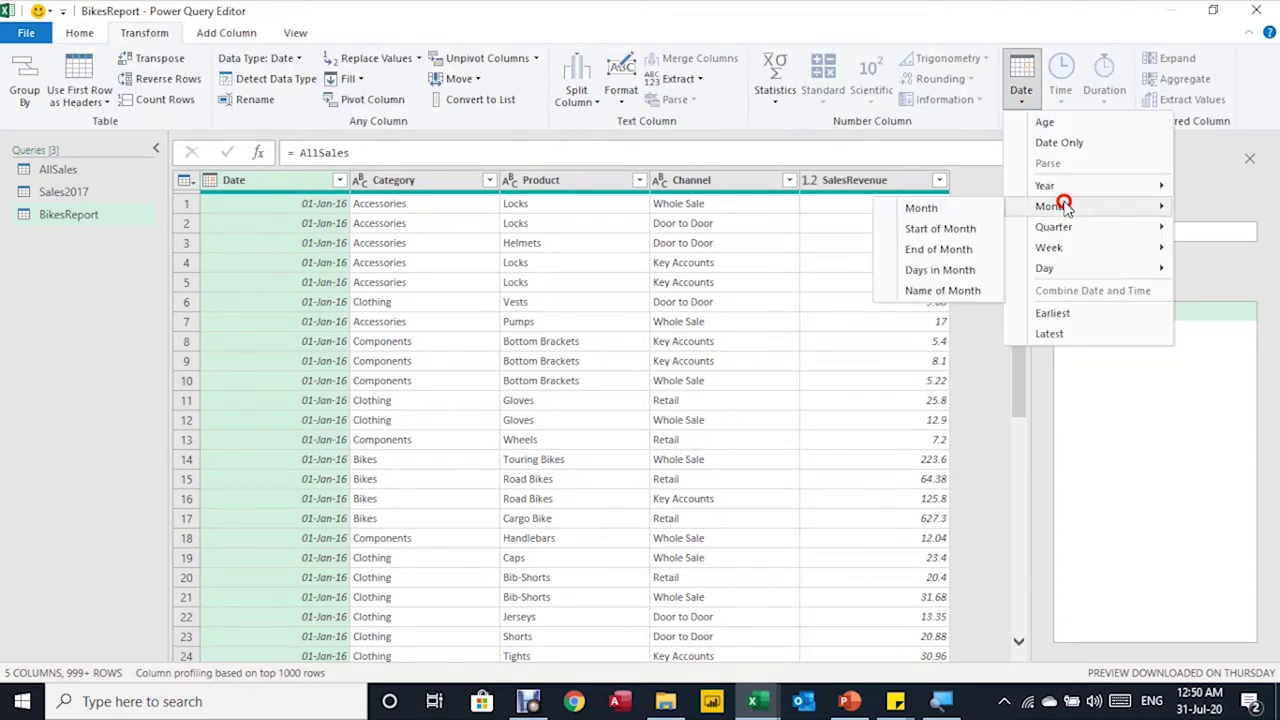
click(940, 249)
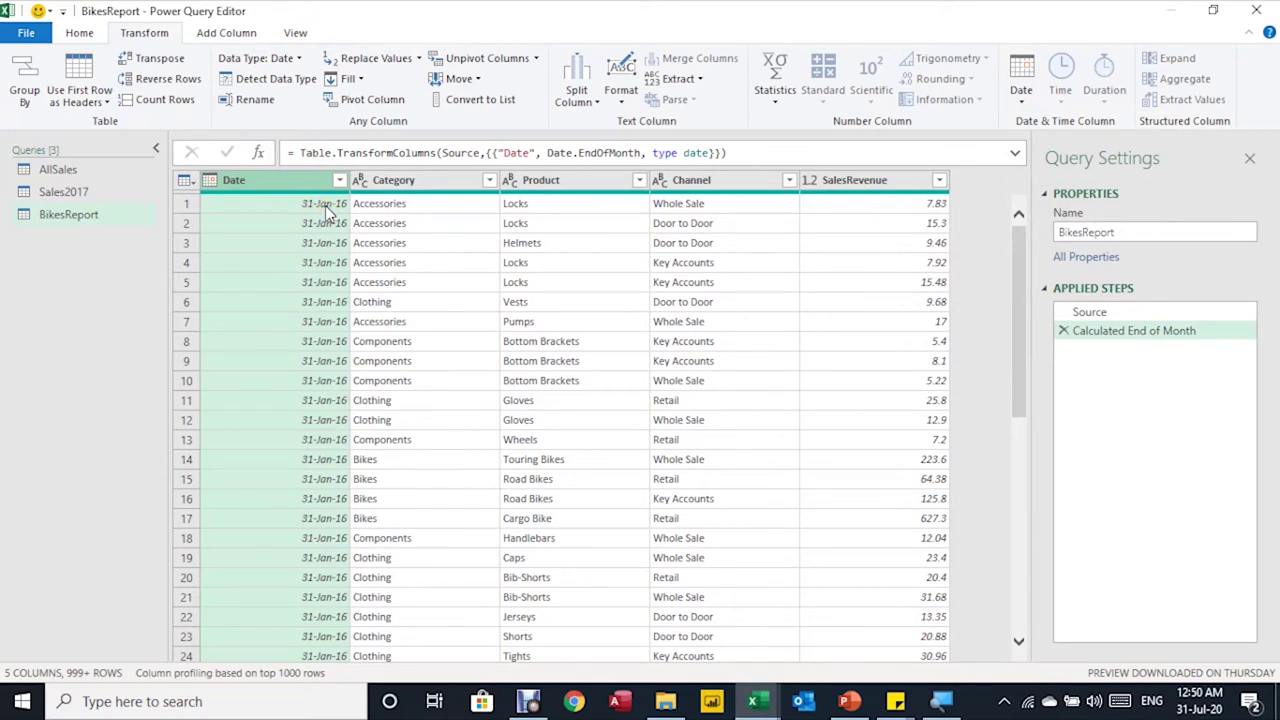
Step: Filter the Category column of BikesReport to keep only the Bikes rows
click(386, 180)
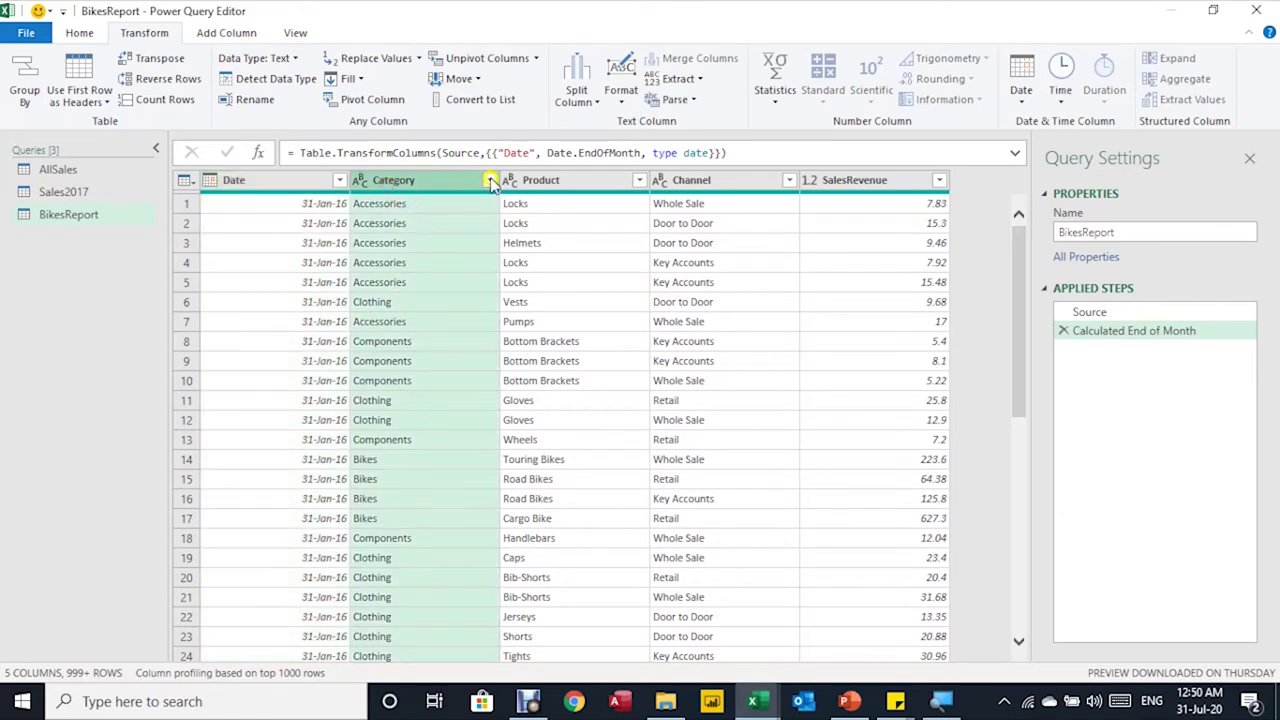
click(490, 181)
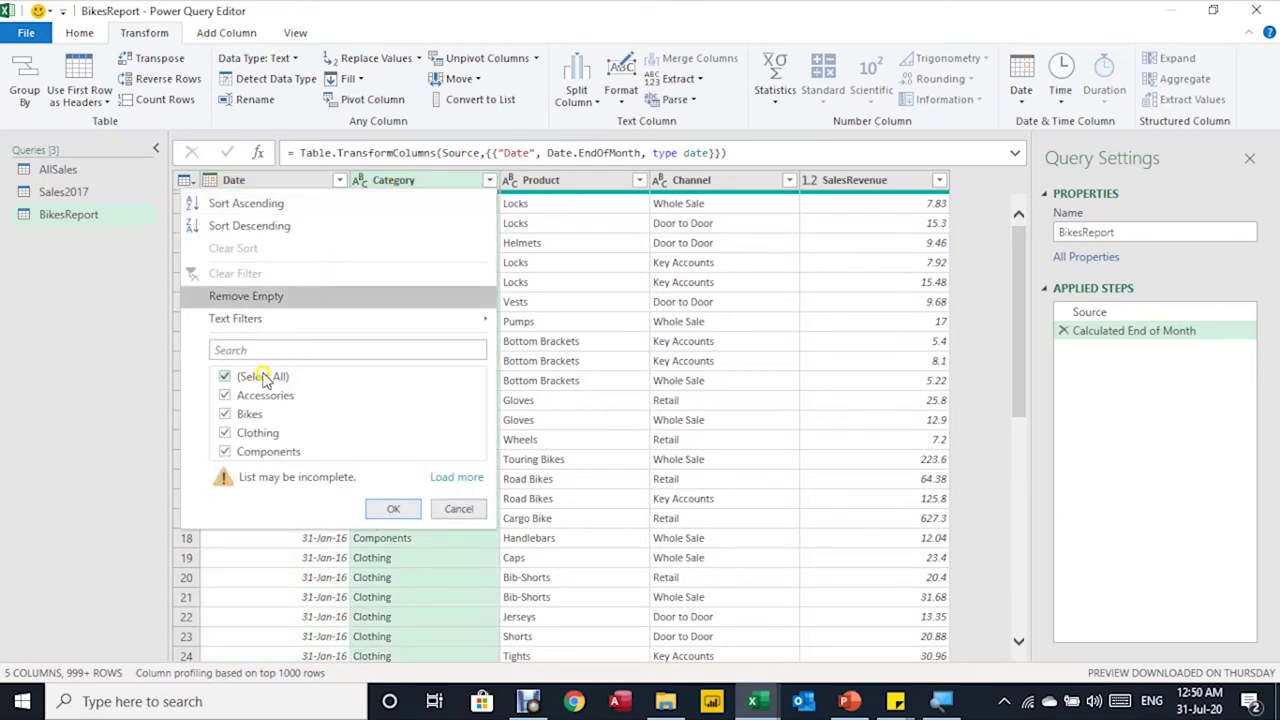
click(262, 376)
click(226, 413)
click(396, 510)
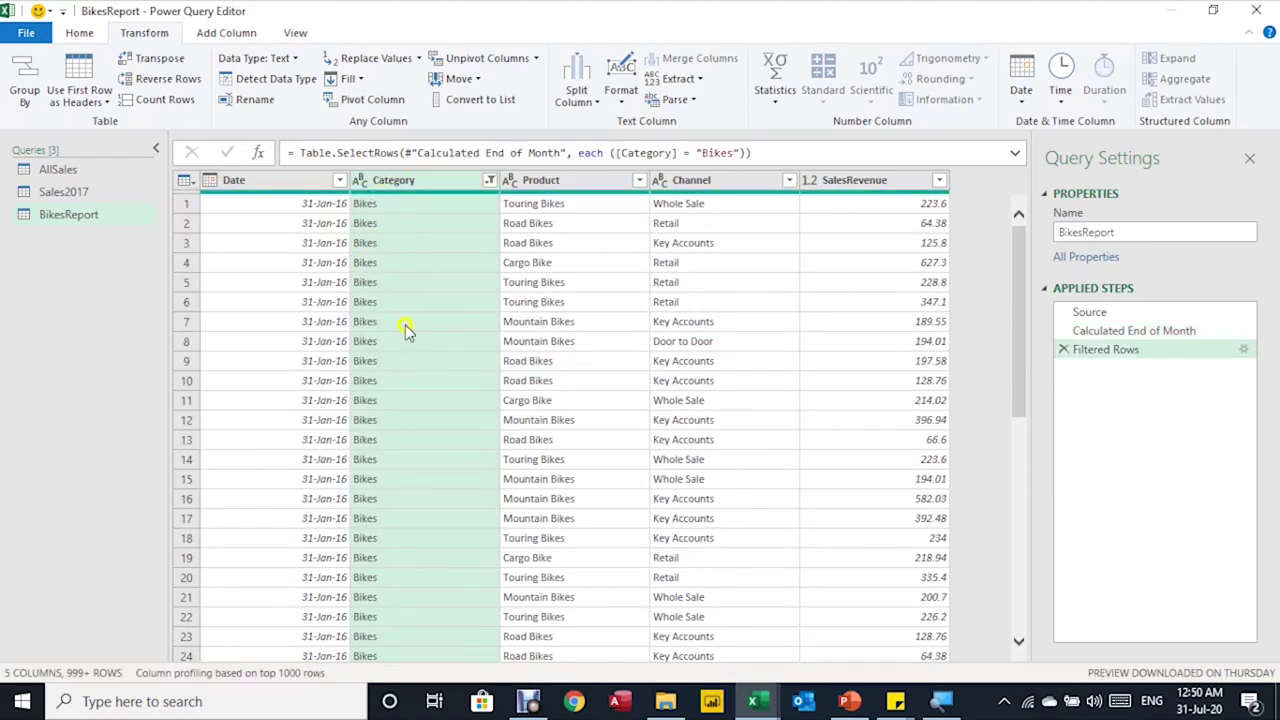
Step: Remove the Category and Channel columns from BikesReport
key(Delete)
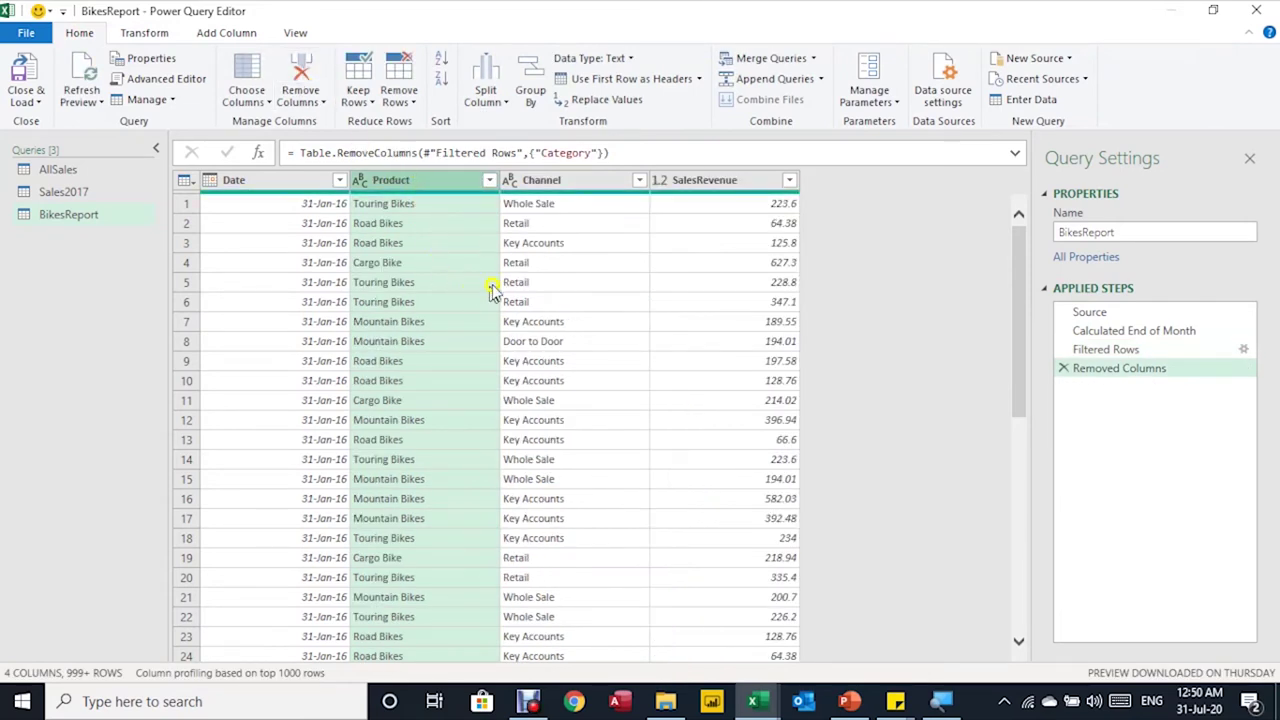
click(555, 180)
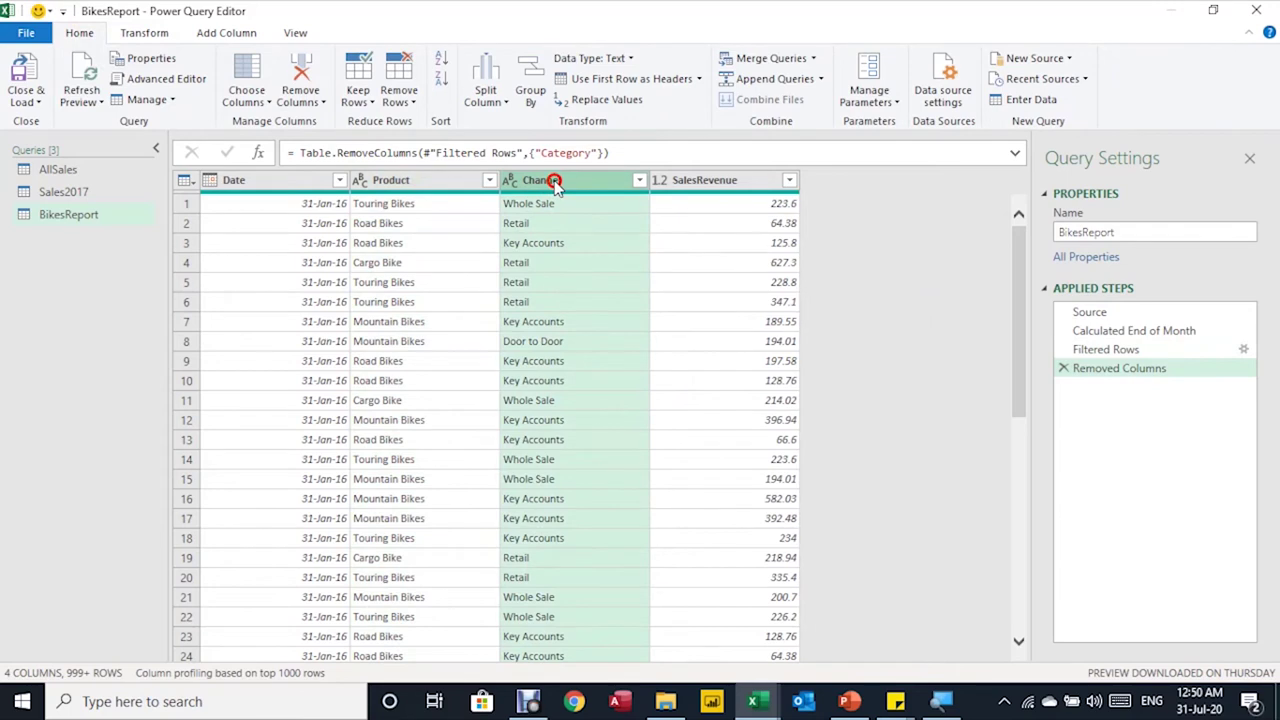
click(303, 72)
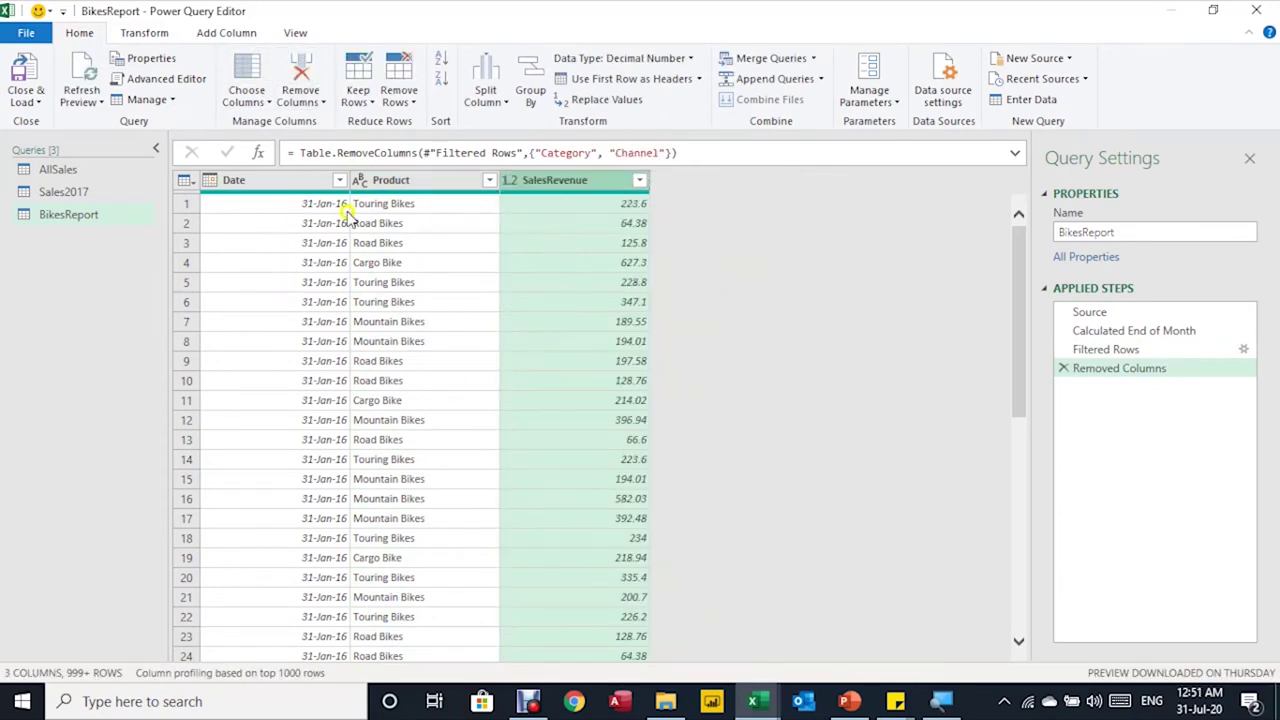
Step: Open the Group By settings for BikesReport with Date and Product as the grouping columns
click(277, 184)
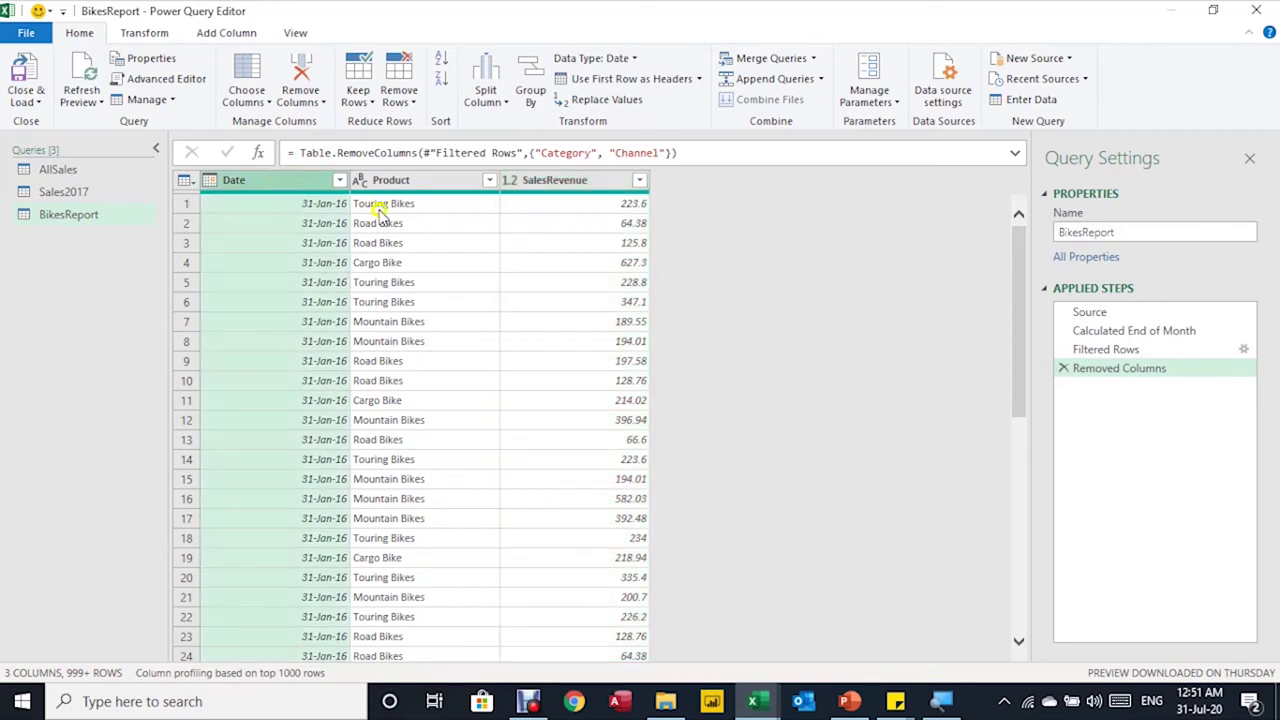
ctrl+click(400, 185)
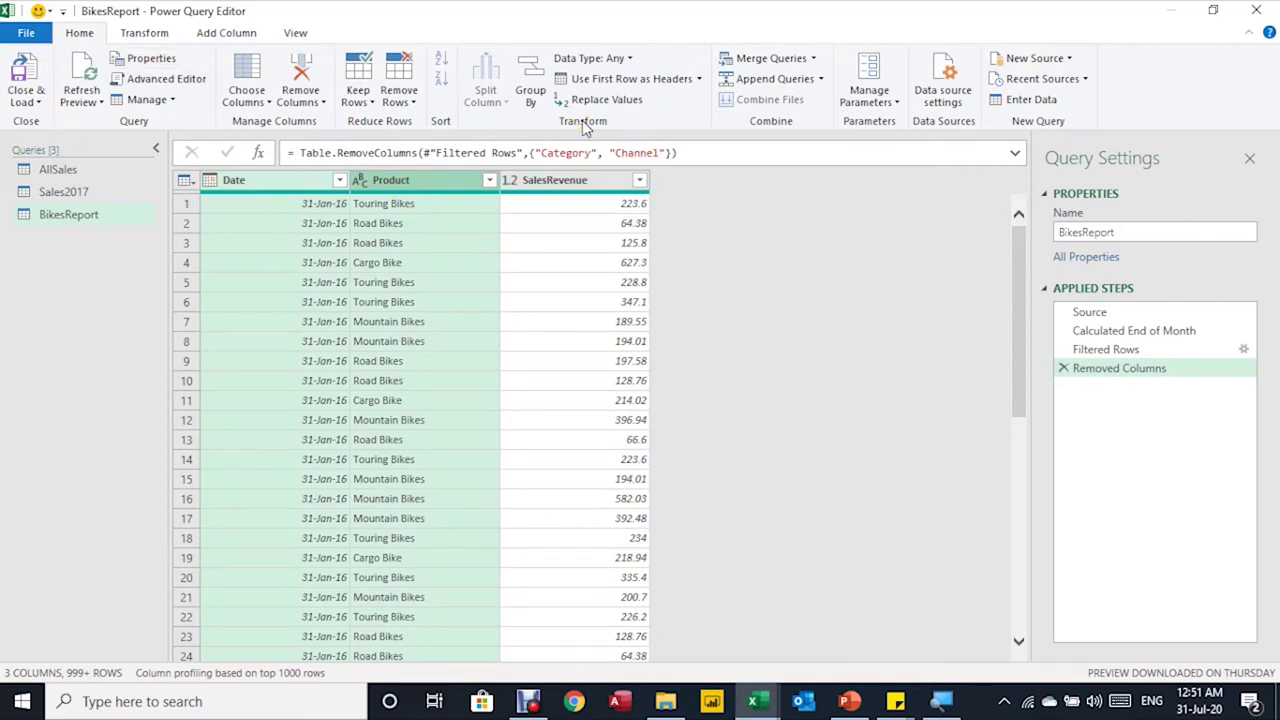
click(140, 36)
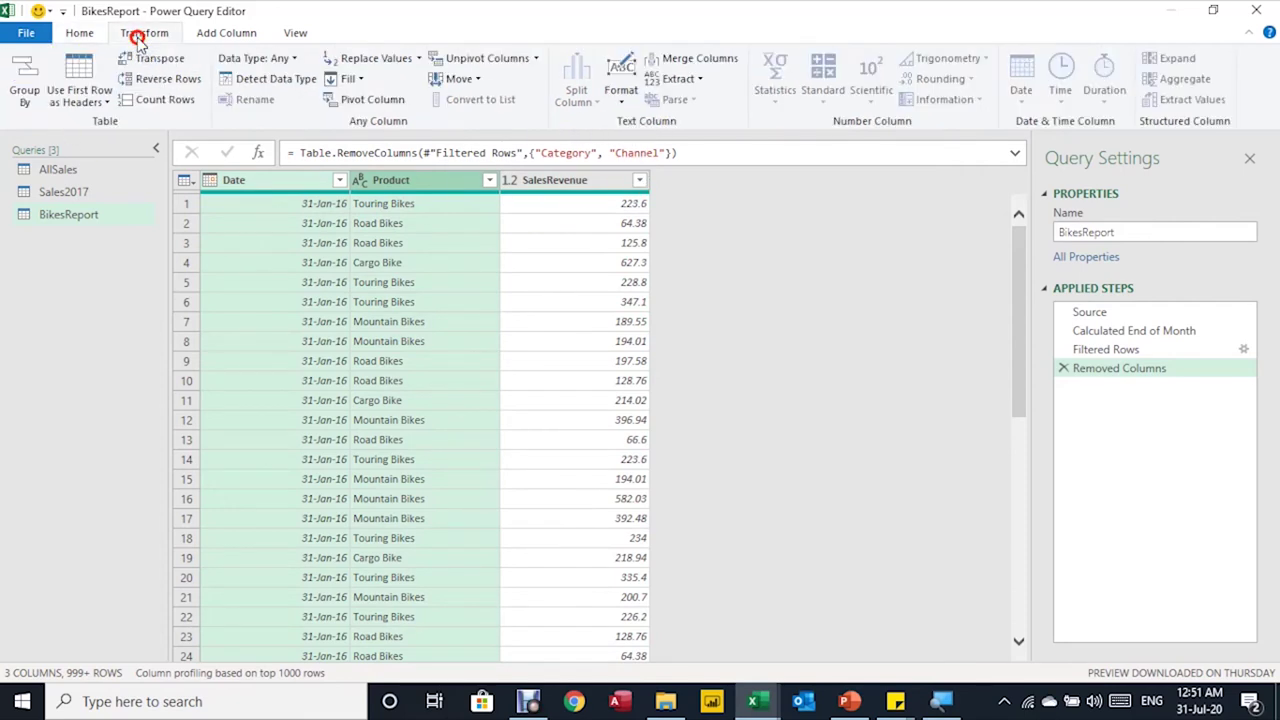
click(18, 80)
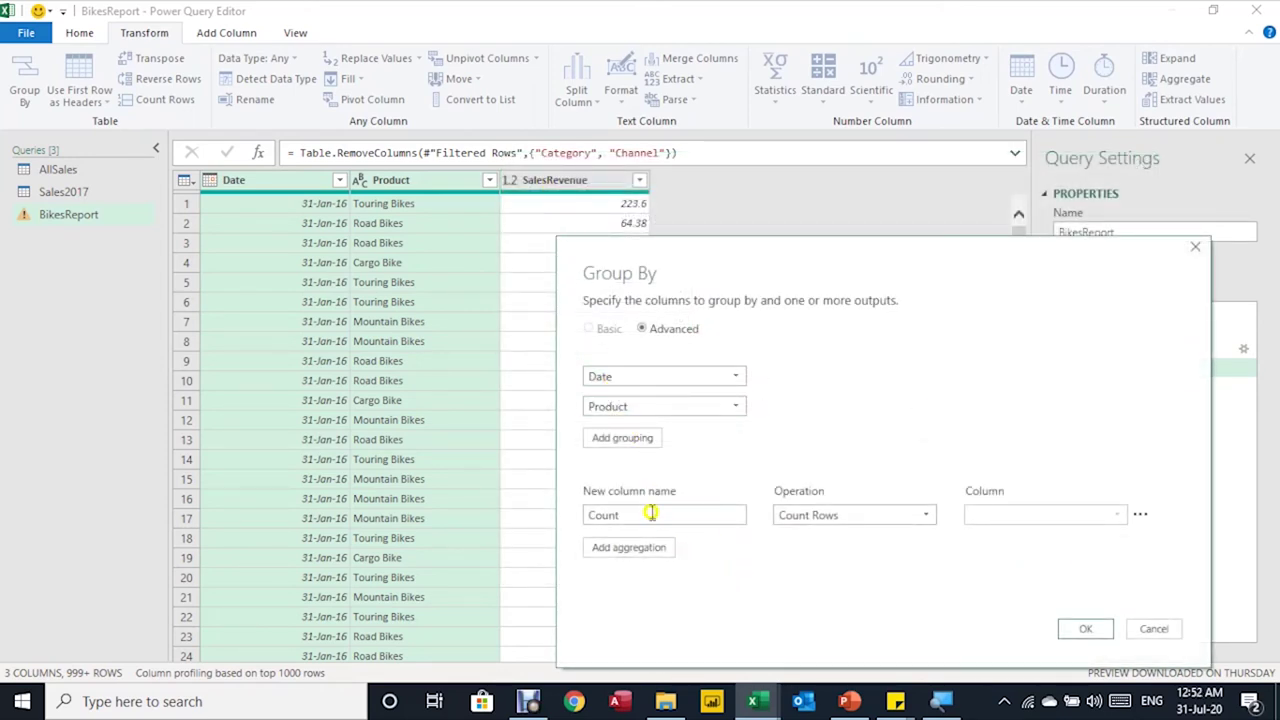
Step: Name the new aggregation column SalesValue and set its operation to Sum
drag(630, 515, 560, 518)
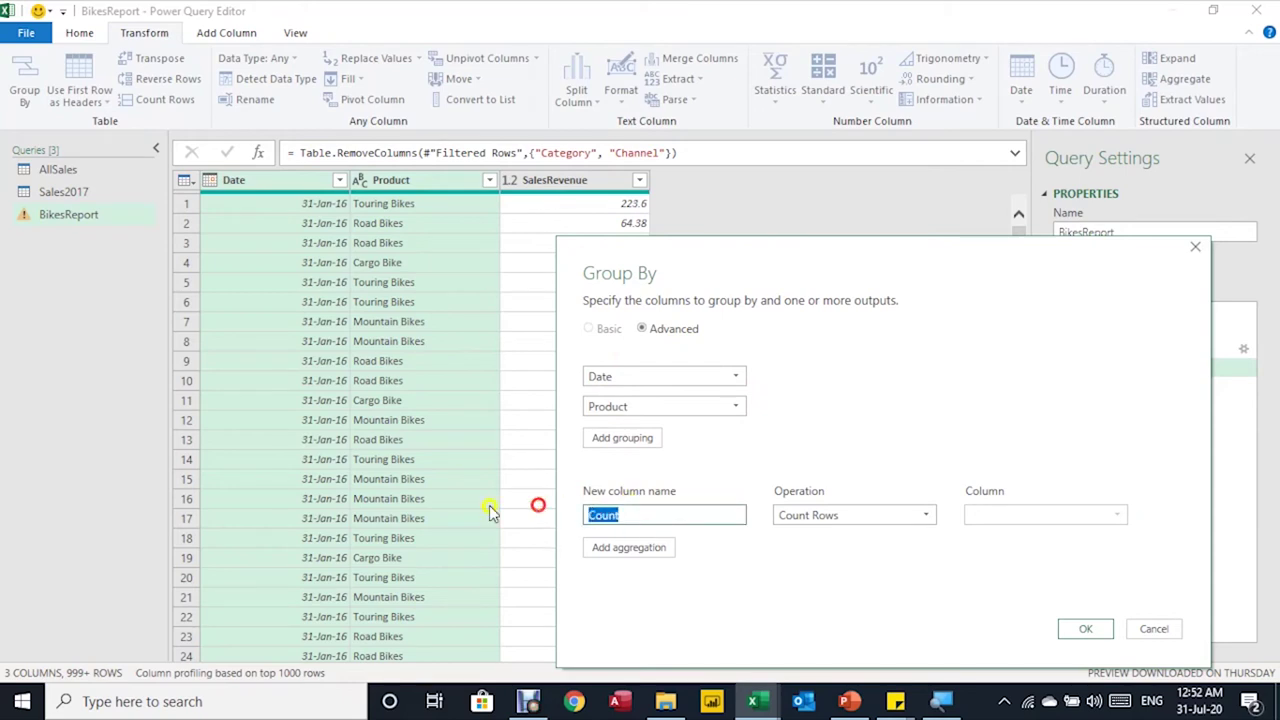
text(Sa)
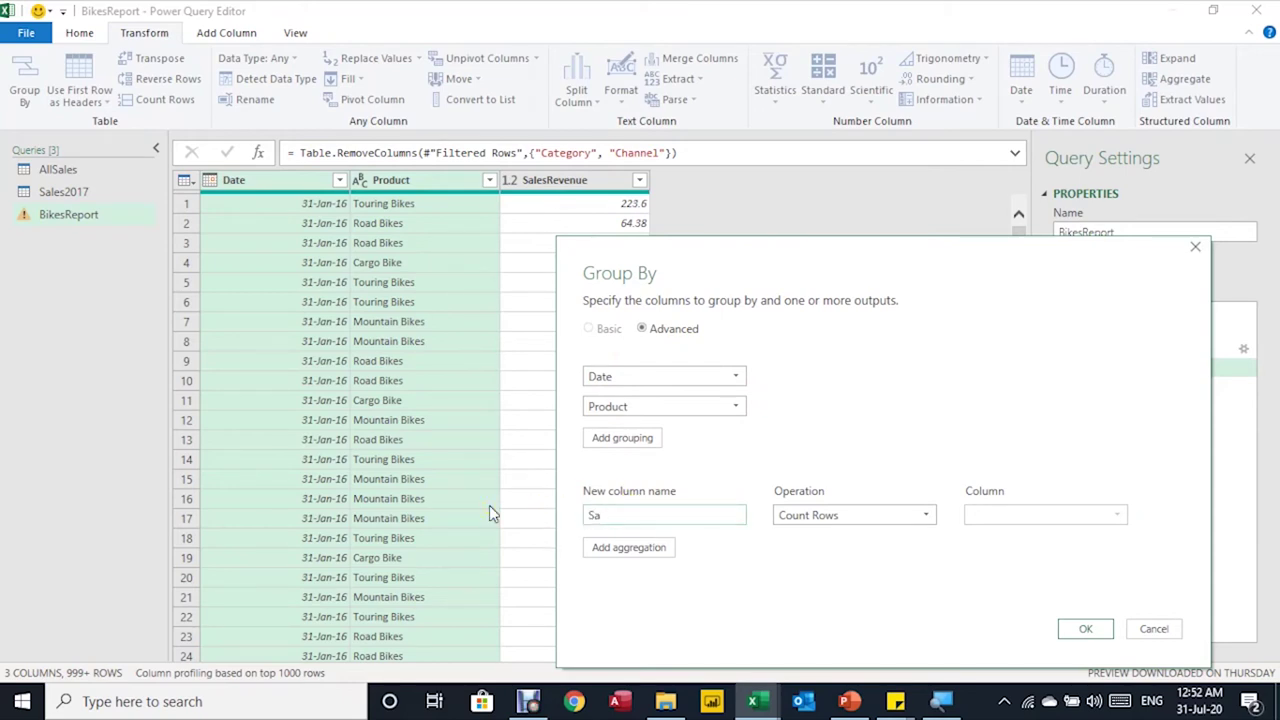
text(lesValue)
key(Tab)
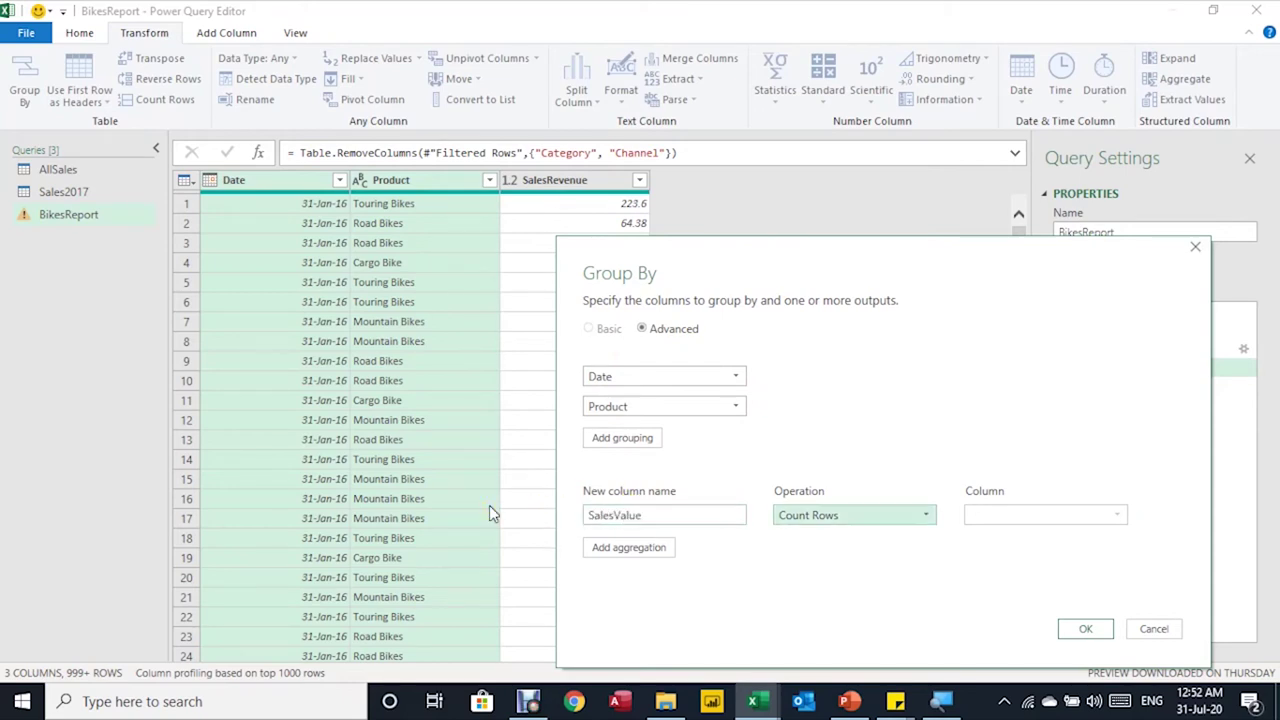
key(alt+Down)
key(Up)
key(Up)
key(Up)
key(Up)
key(Up)
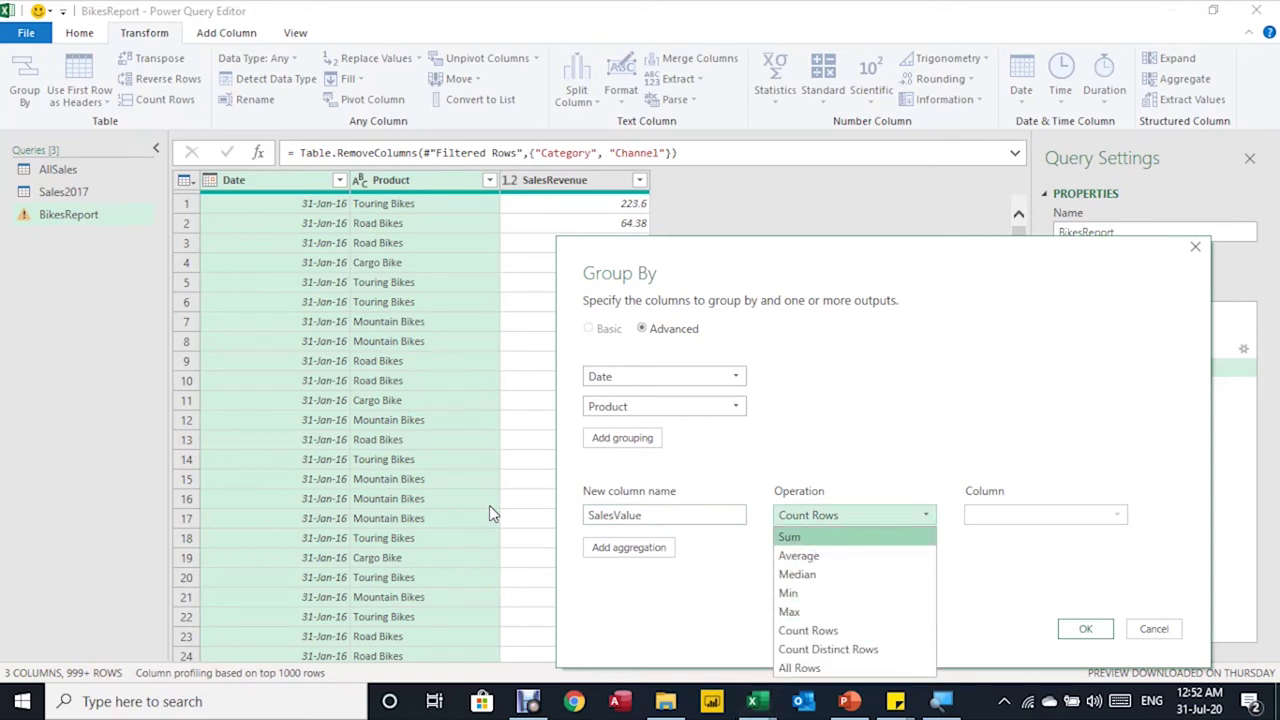
key(Return)
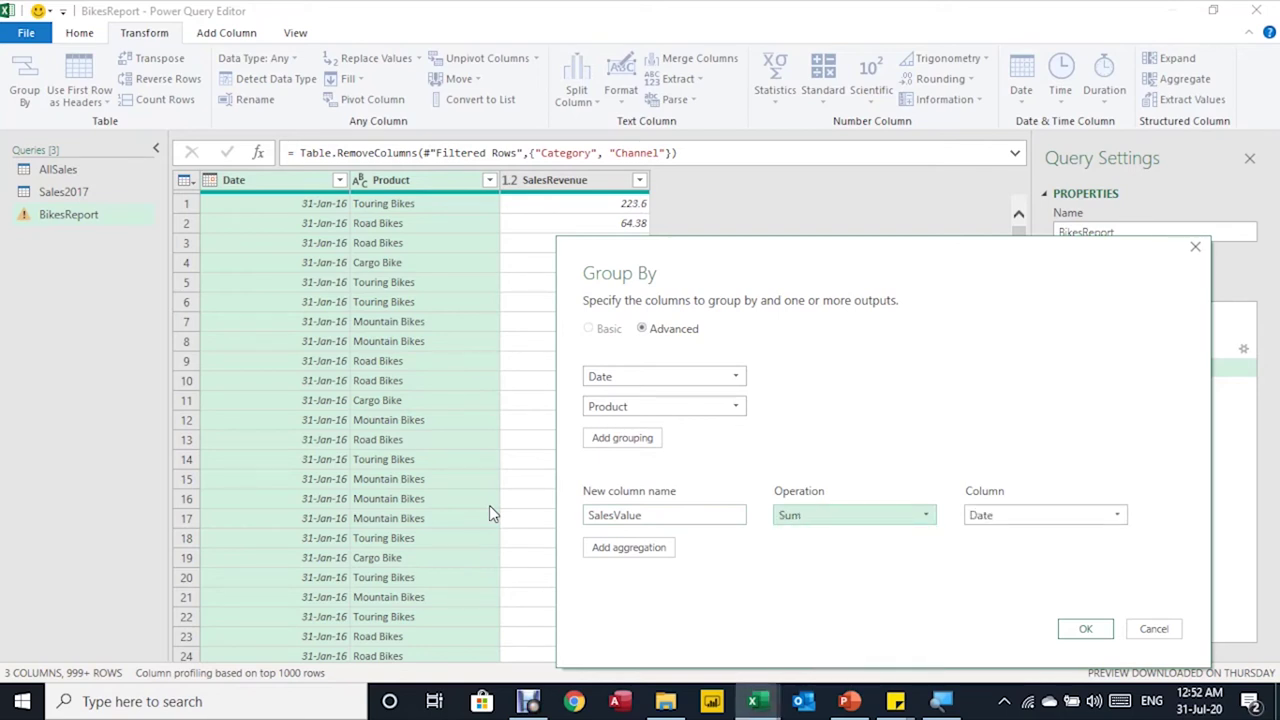
Step: Choose SalesRevenue as the column to sum and apply the grouping by Date and Product
key(Tab)
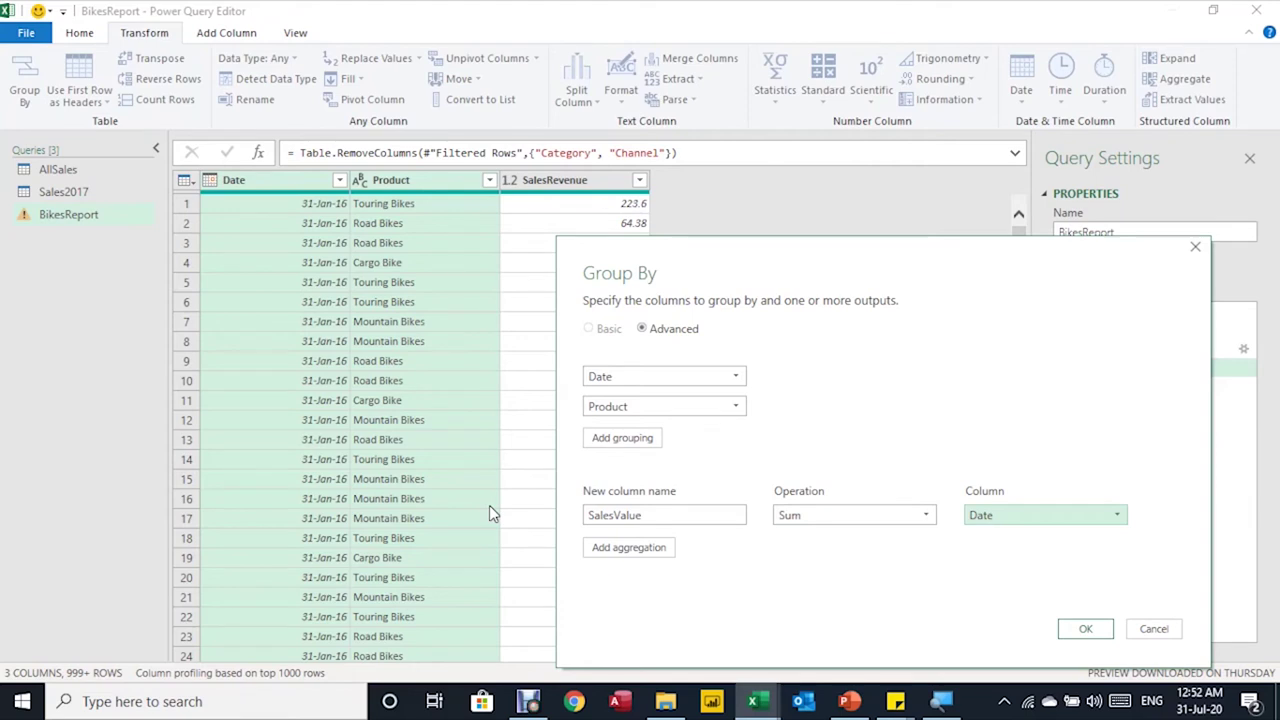
key(alt+Down)
key(Down)
key(Down)
key(Return)
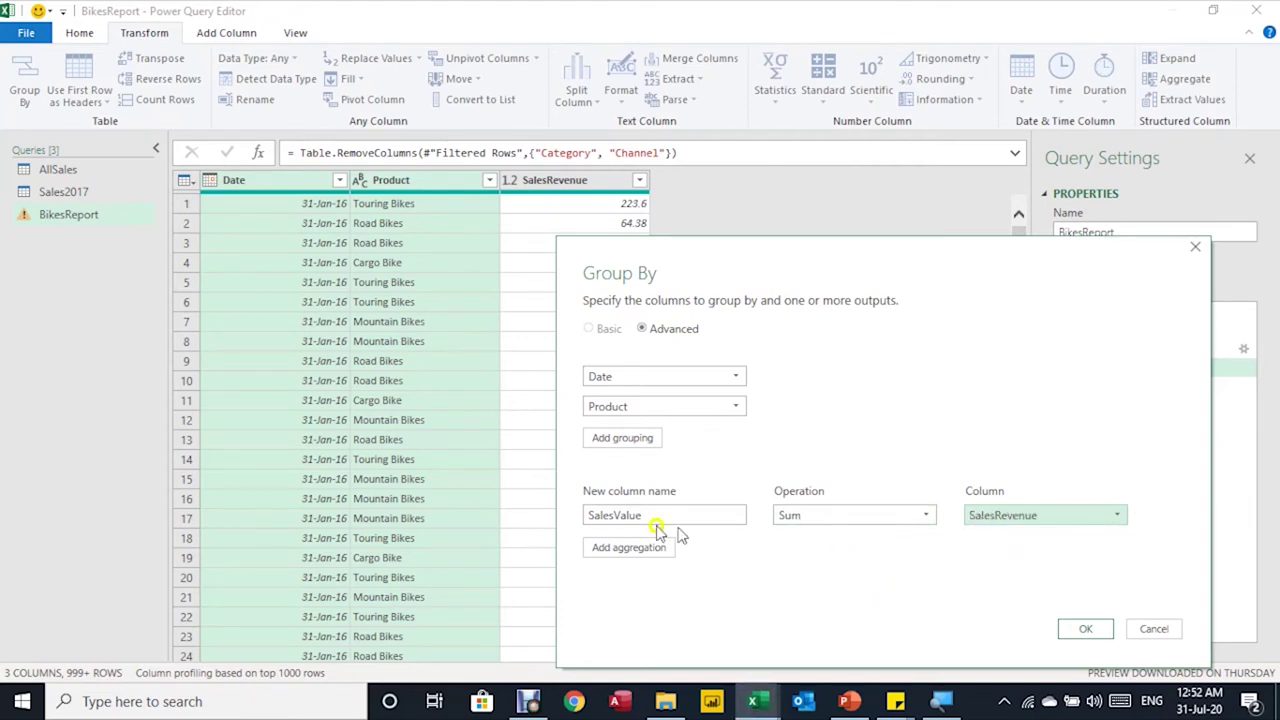
mouse_move(1070, 524)
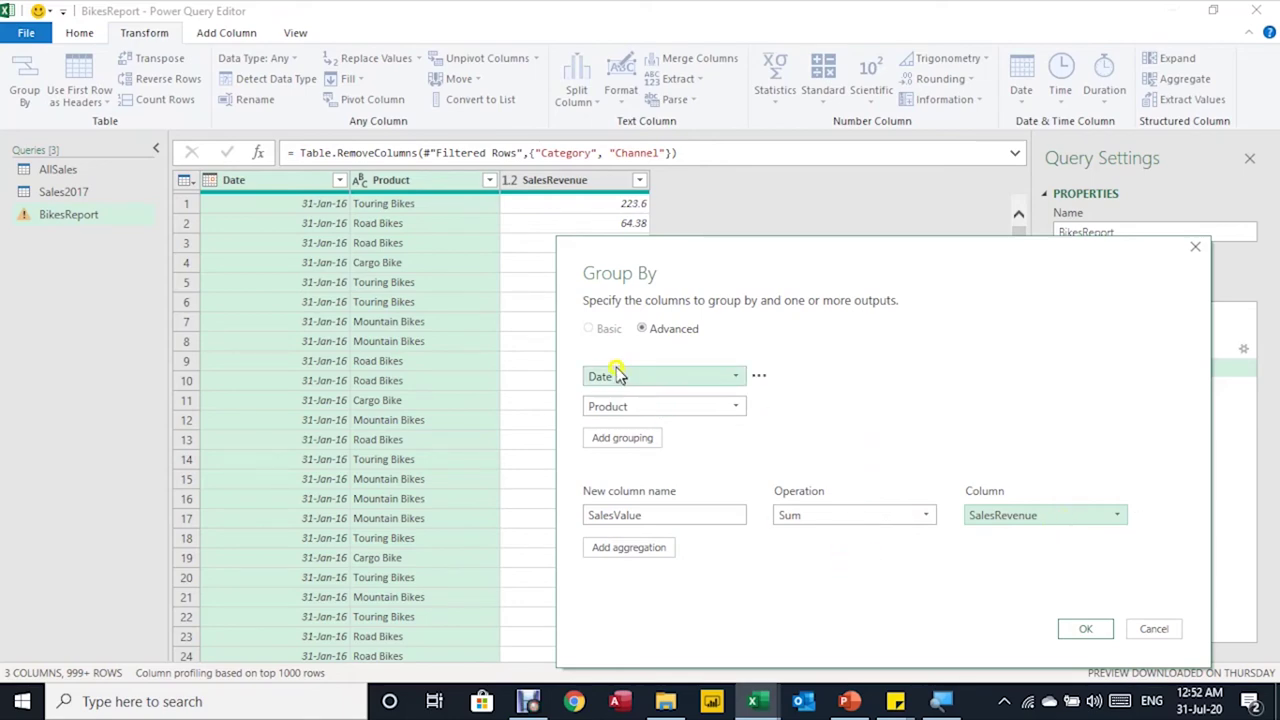
mouse_move(666, 414)
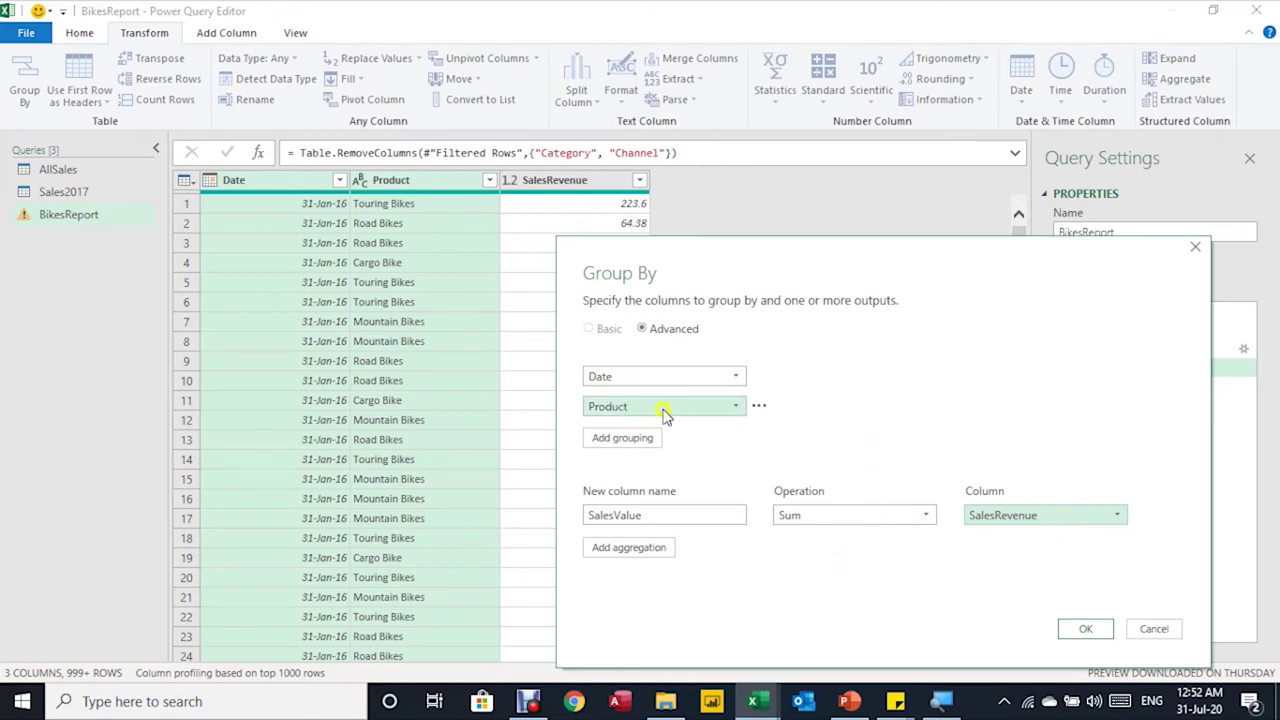
click(1083, 628)
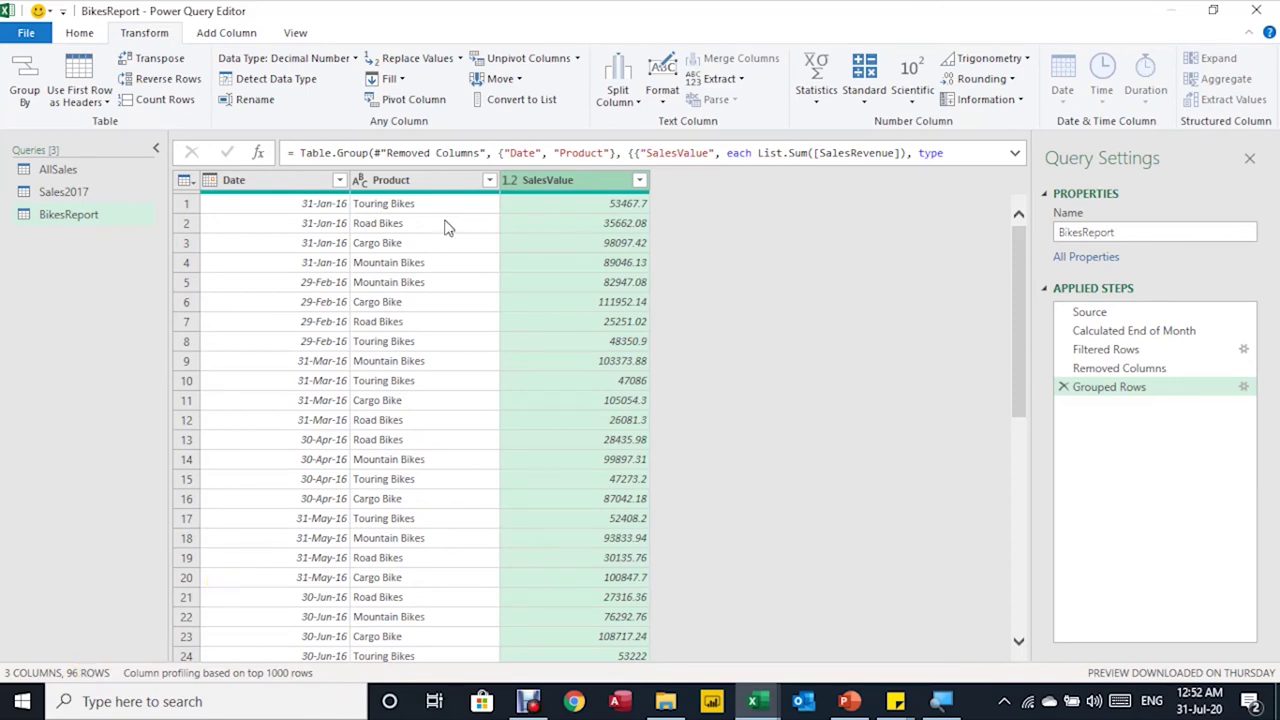
Step: Pivot the Product column of BikesReport with SalesValue as the values column
click(385, 180)
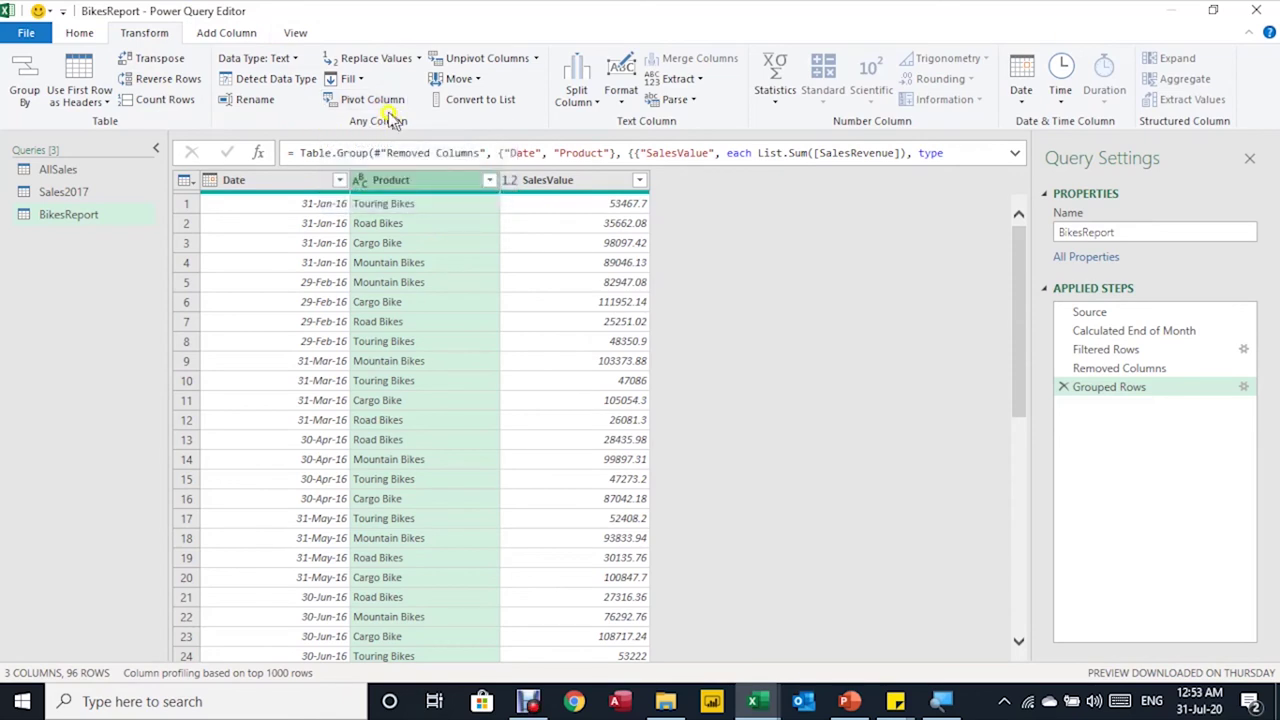
click(352, 101)
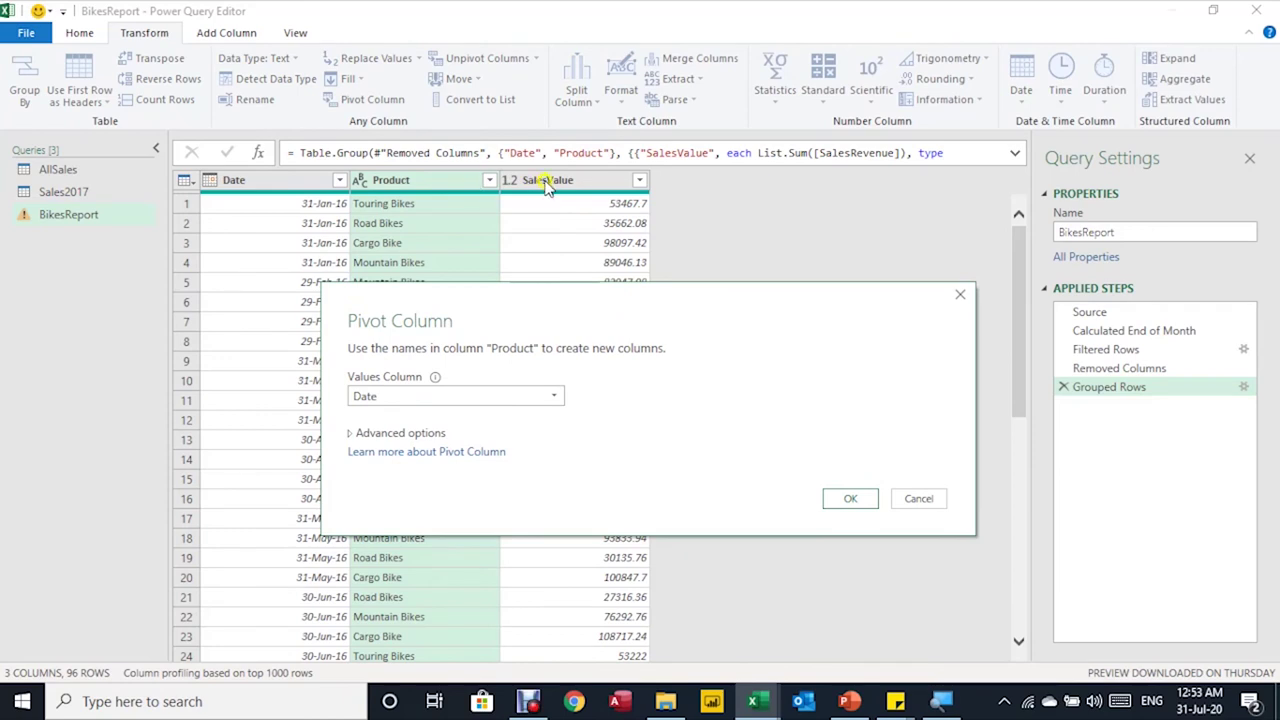
click(553, 396)
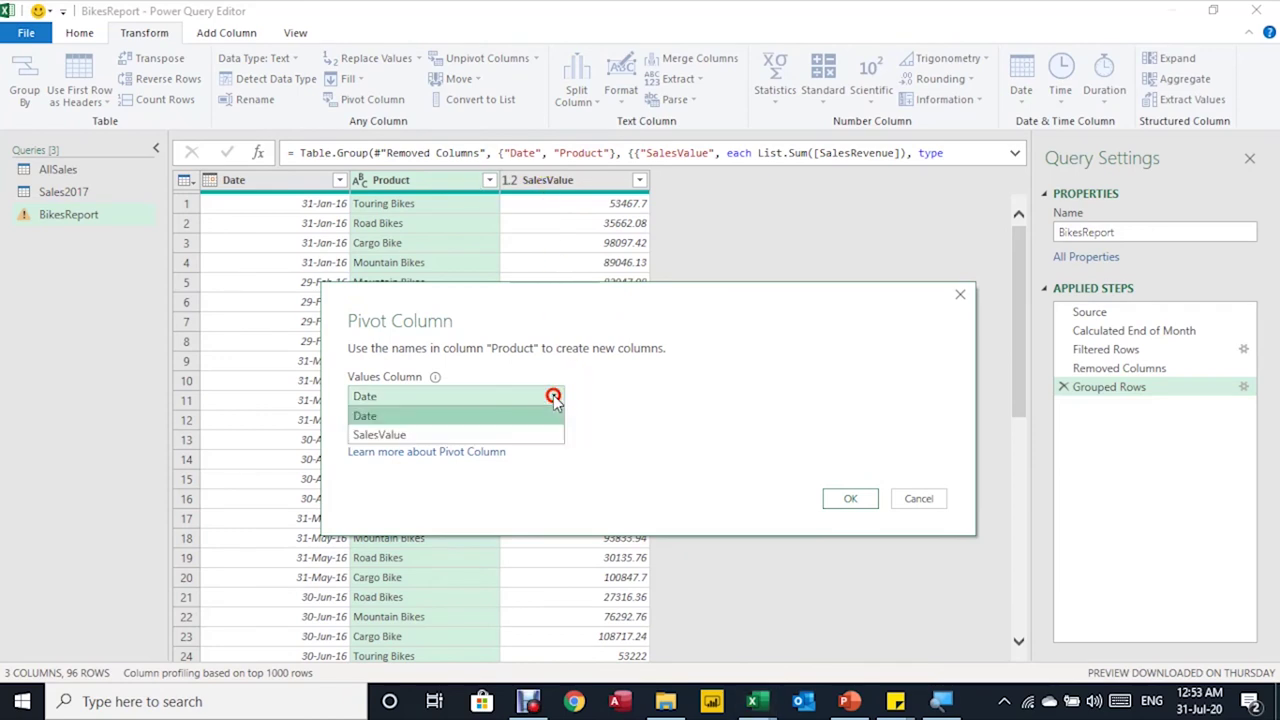
click(498, 437)
click(849, 498)
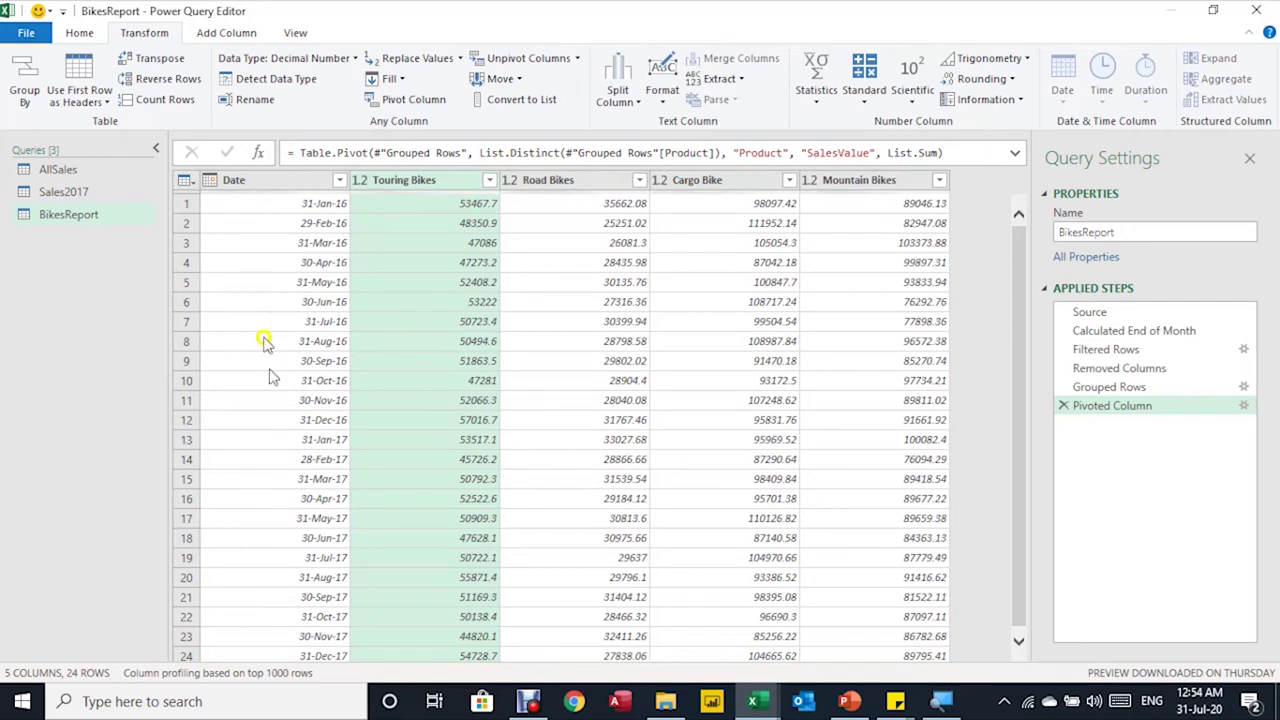
scroll(283, 340, down, 1)
scroll(283, 340, up, 1)
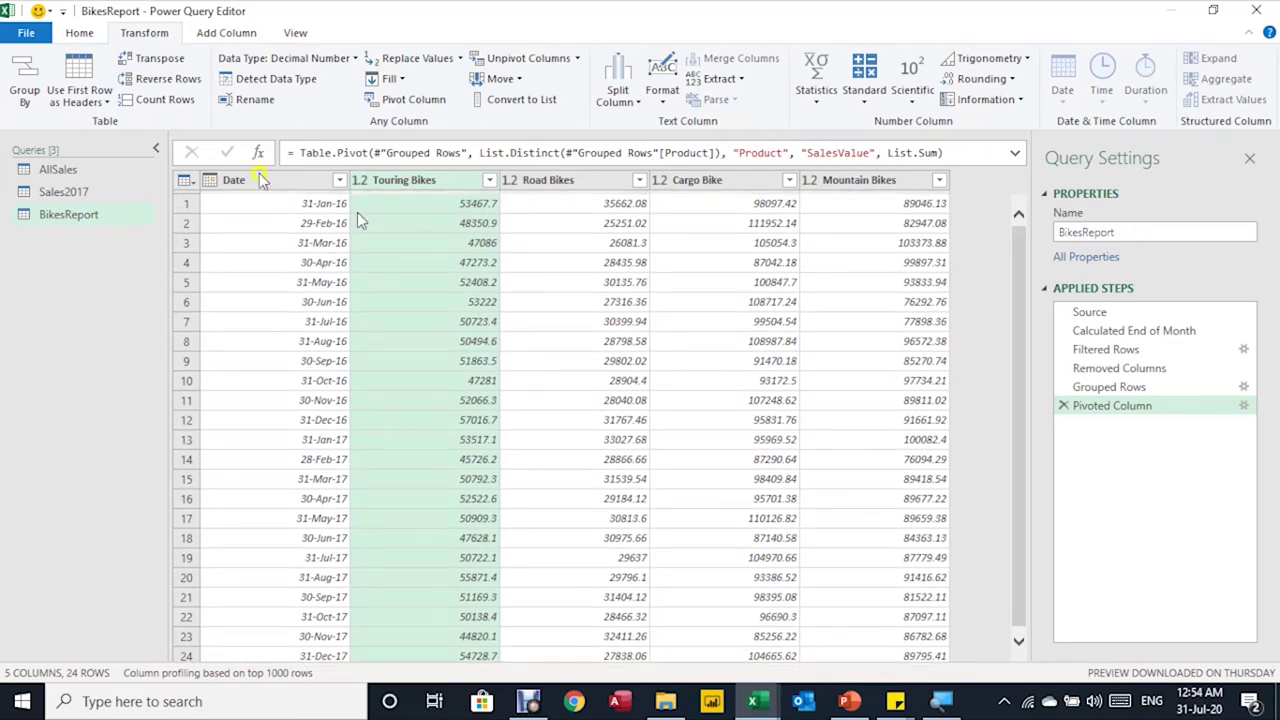
Step: Load the BikesReport query as a table on a new worksheet named Bikes
click(86, 33)
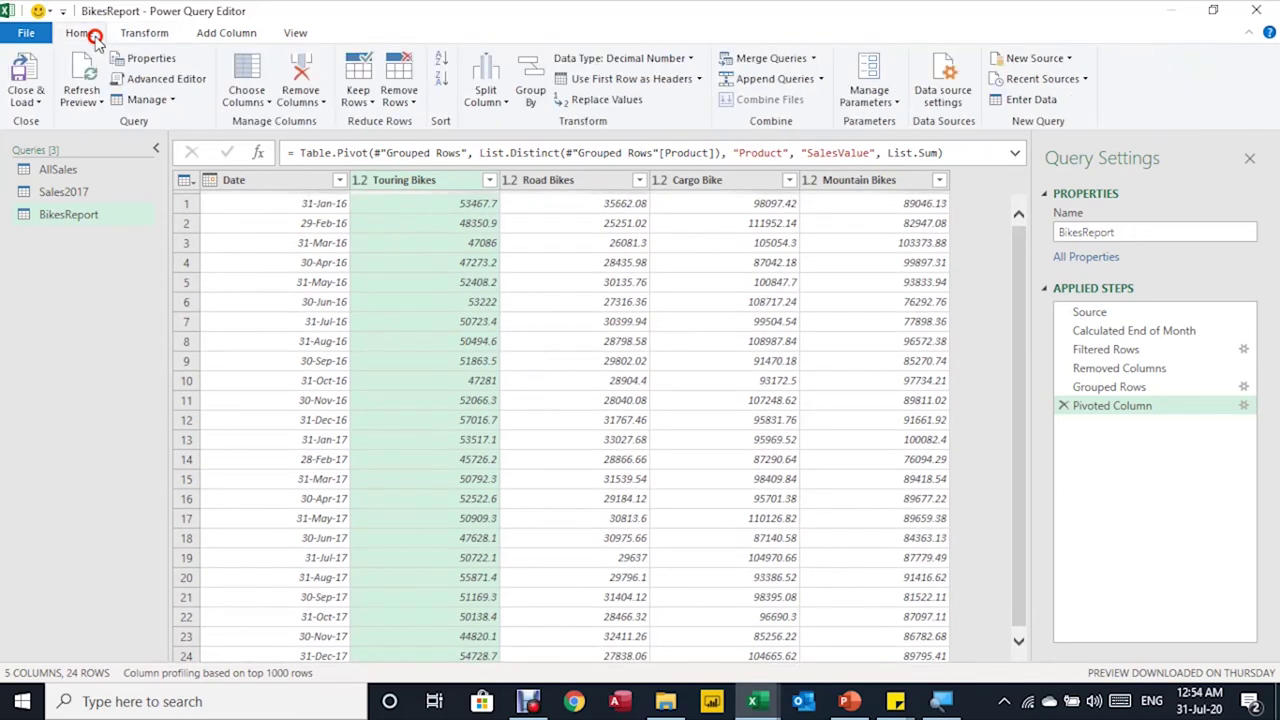
click(42, 101)
click(72, 143)
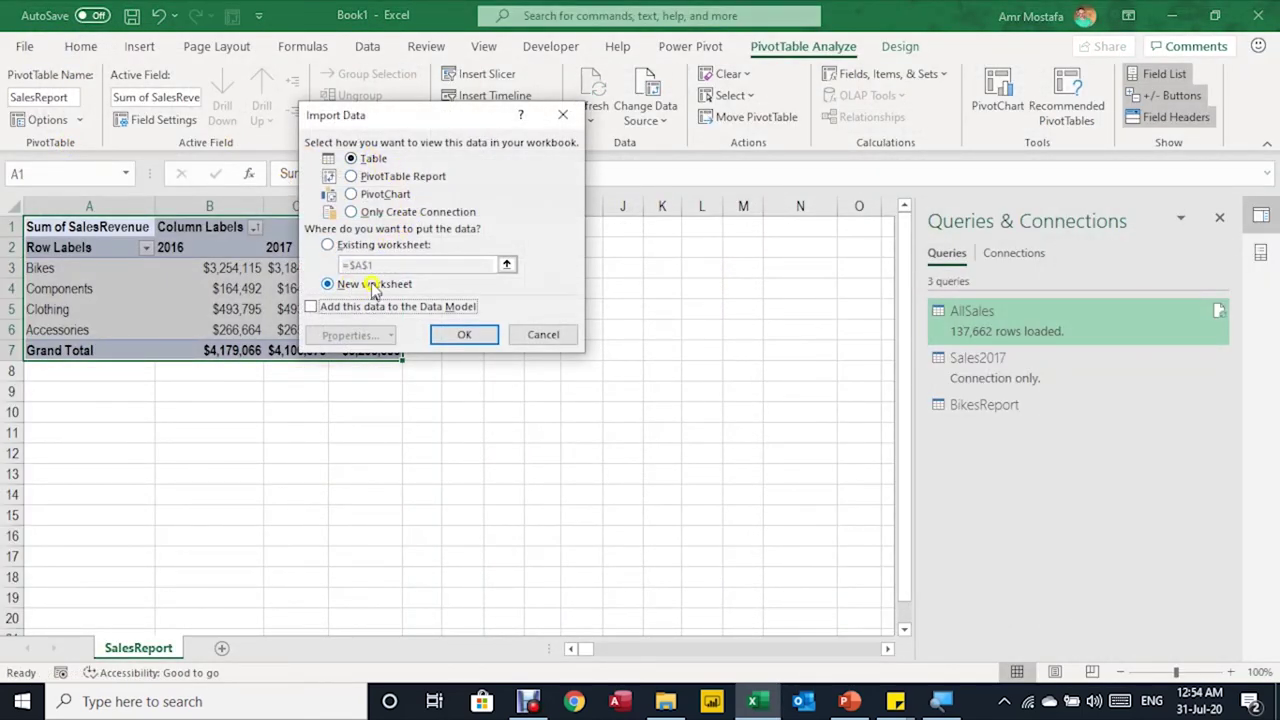
click(465, 335)
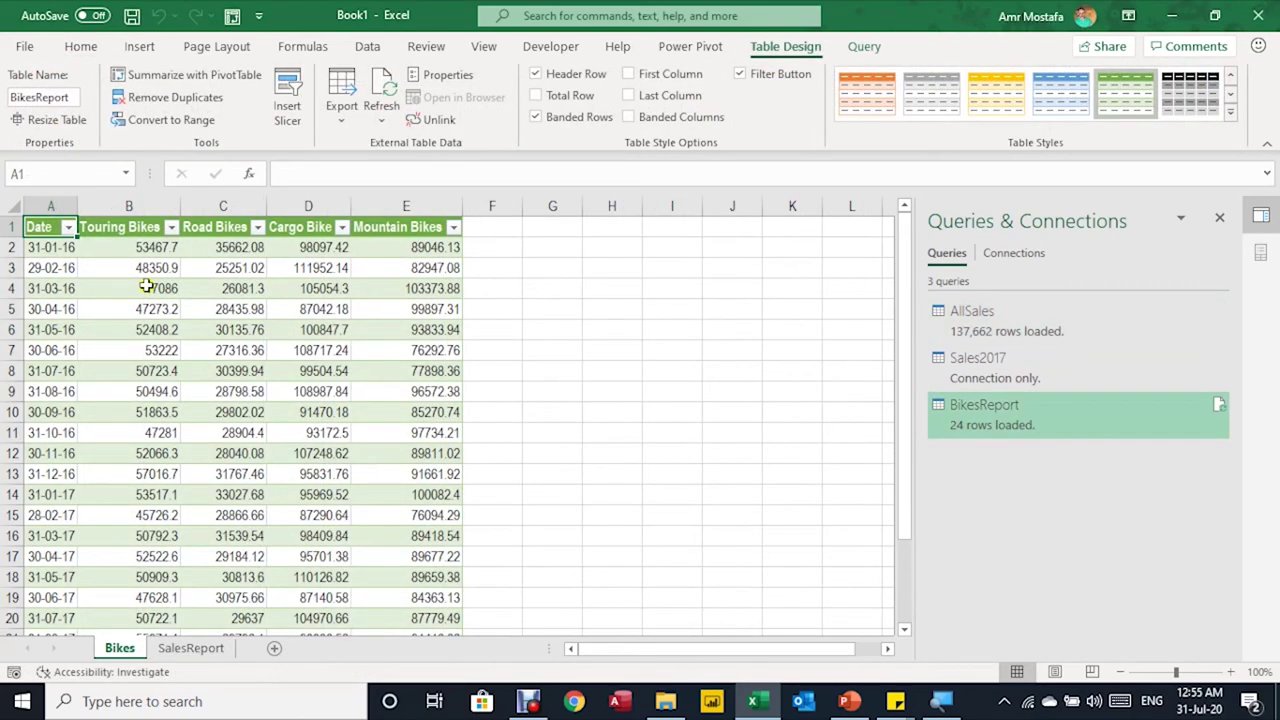
Step: Format the bike sales values as currency without decimals and the Date column as mmm-yy
drag(149, 251, 424, 592)
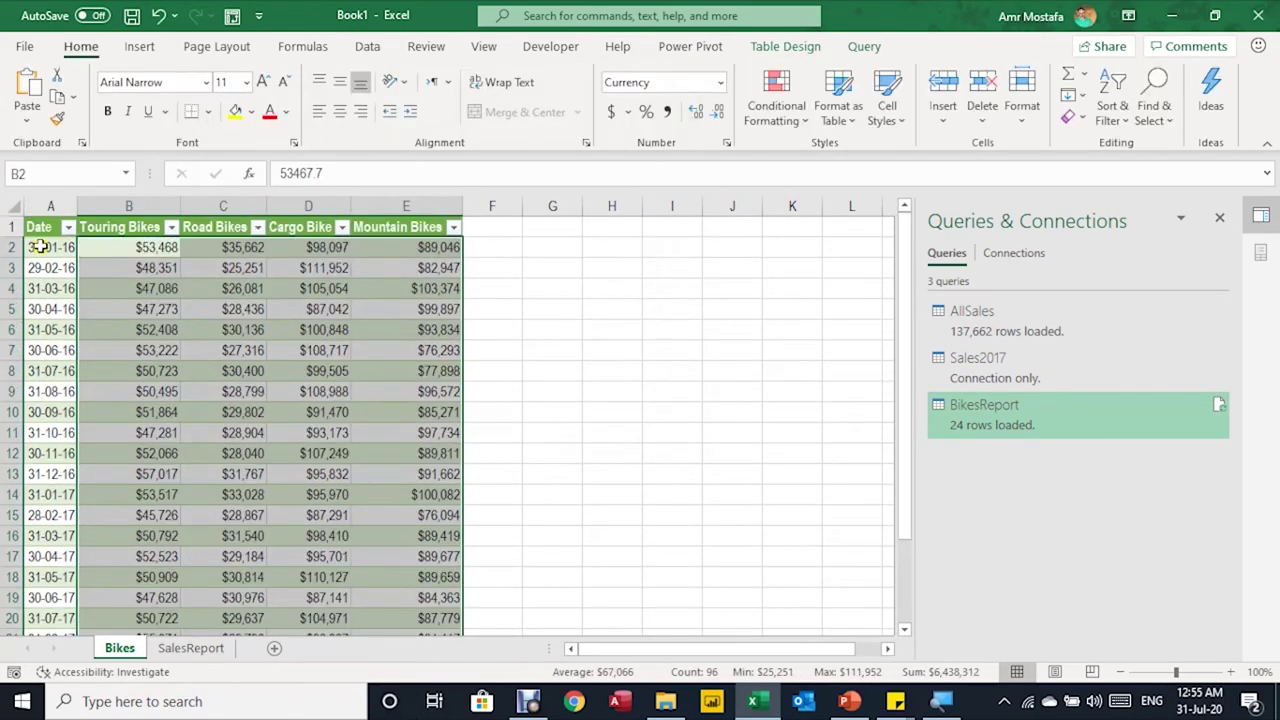
drag(50, 240, 31, 600)
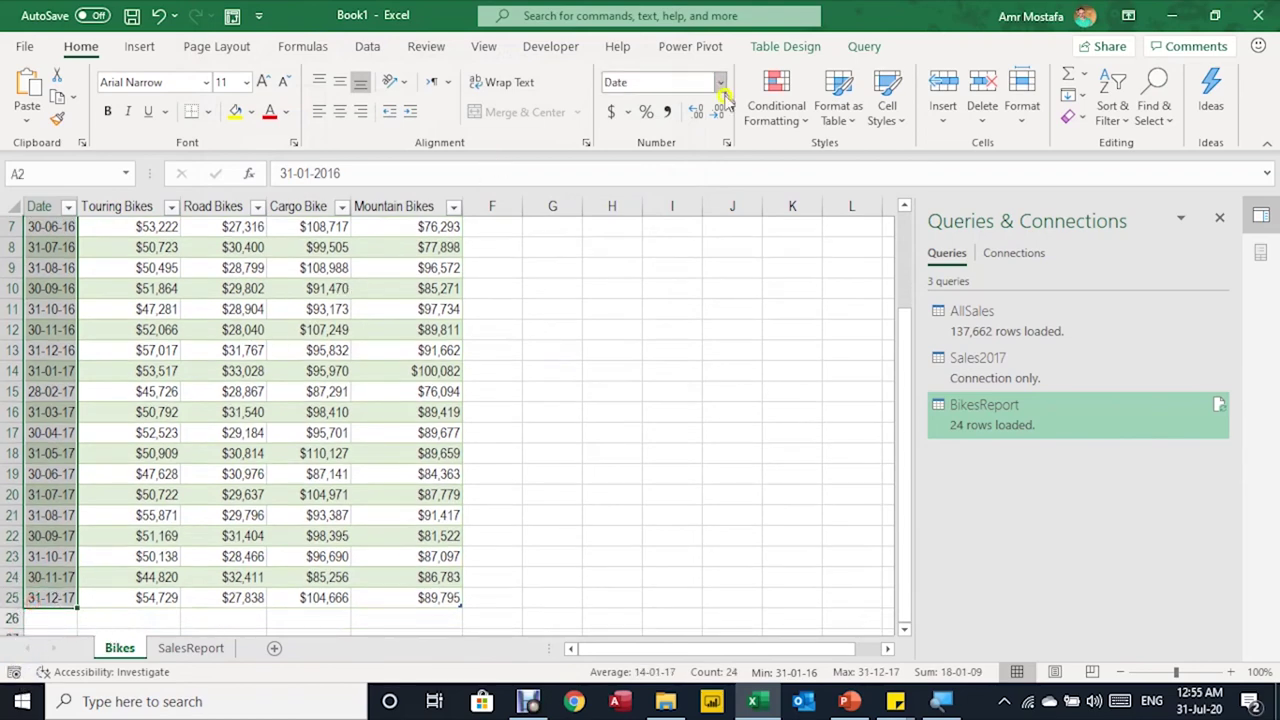
click(727, 143)
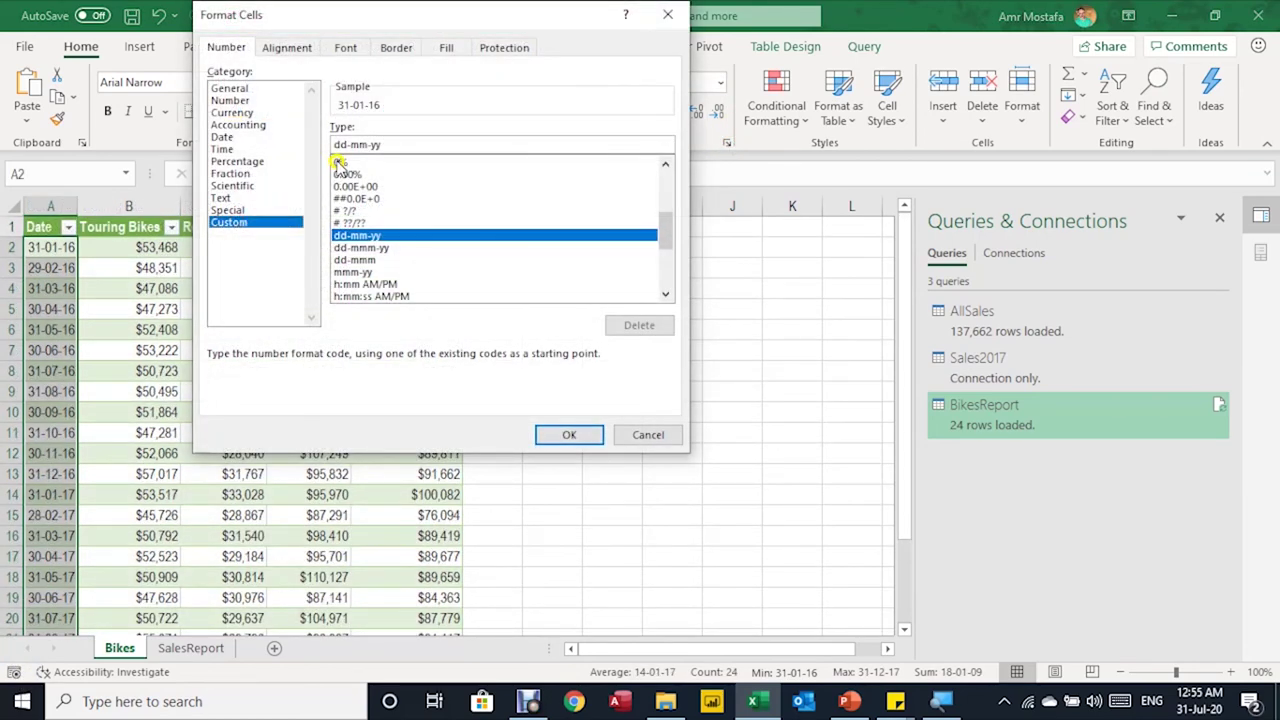
text(m)
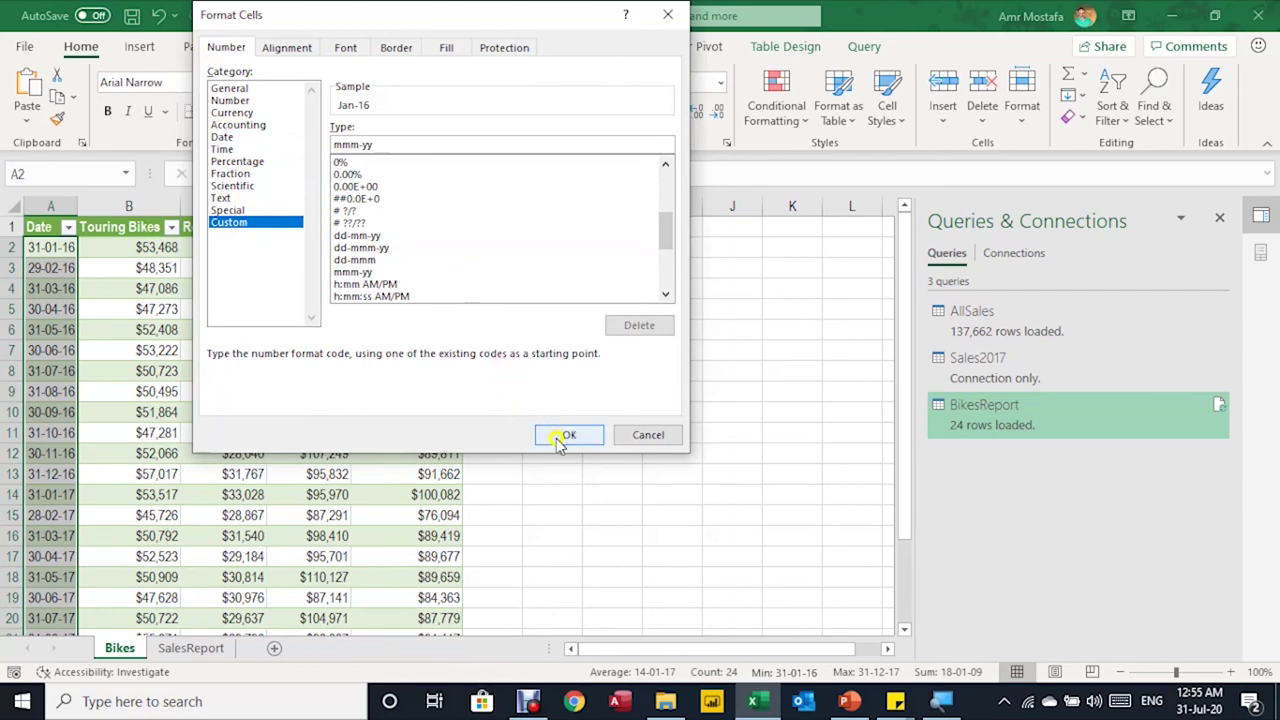
click(557, 434)
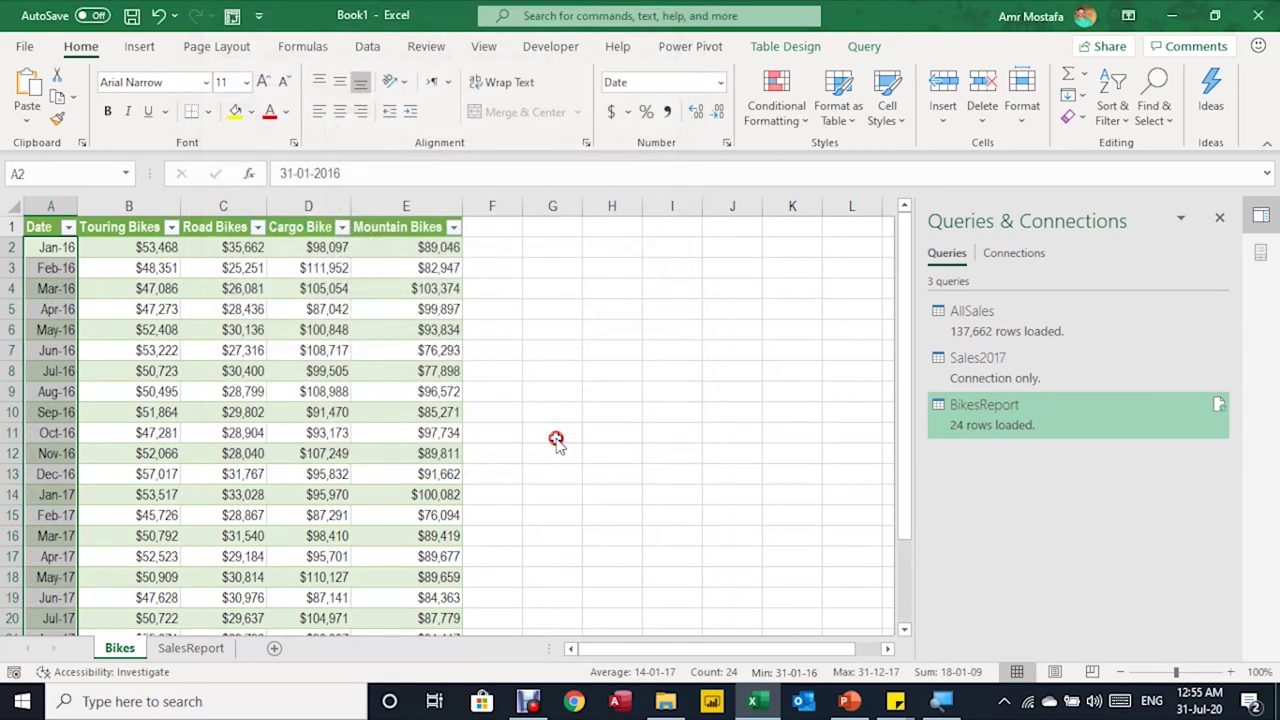
click(70, 255)
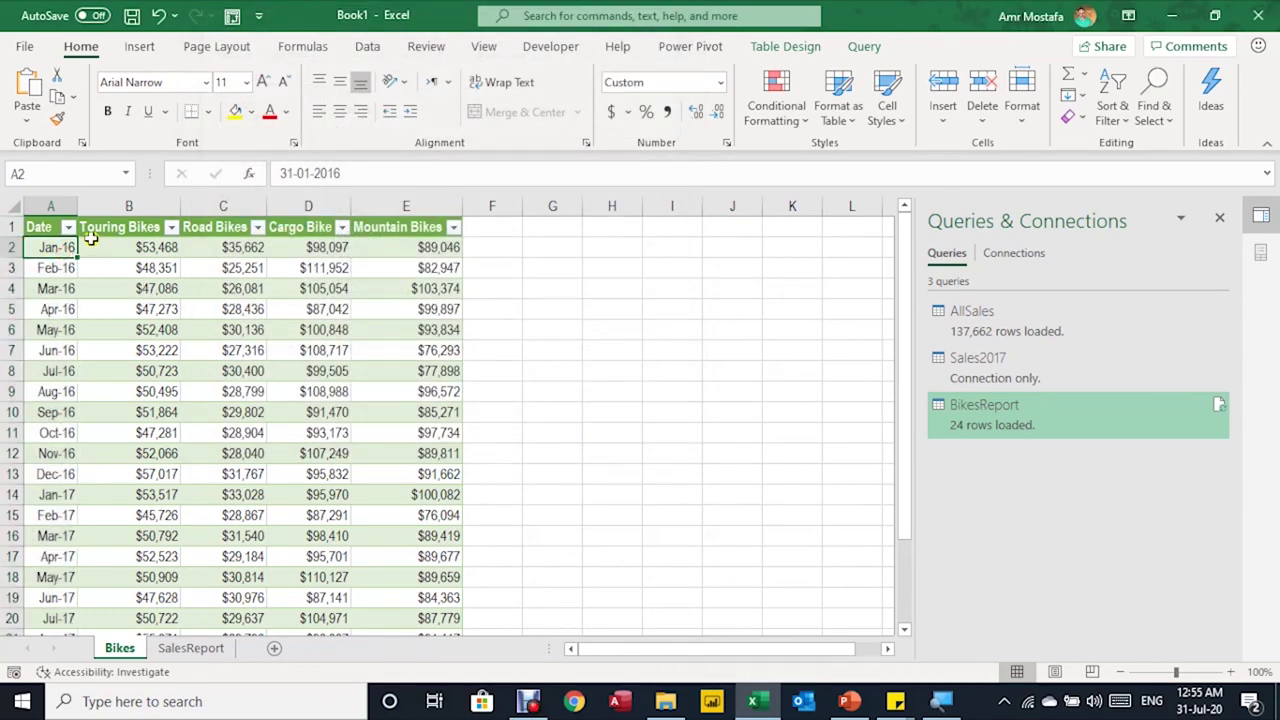
scroll(108, 293, down, 4)
scroll(106, 297, up, 4)
Step: From the SalesReport sheet, duplicate the Sales2017 query and name the copy Sales2018
click(200, 645)
click(178, 288)
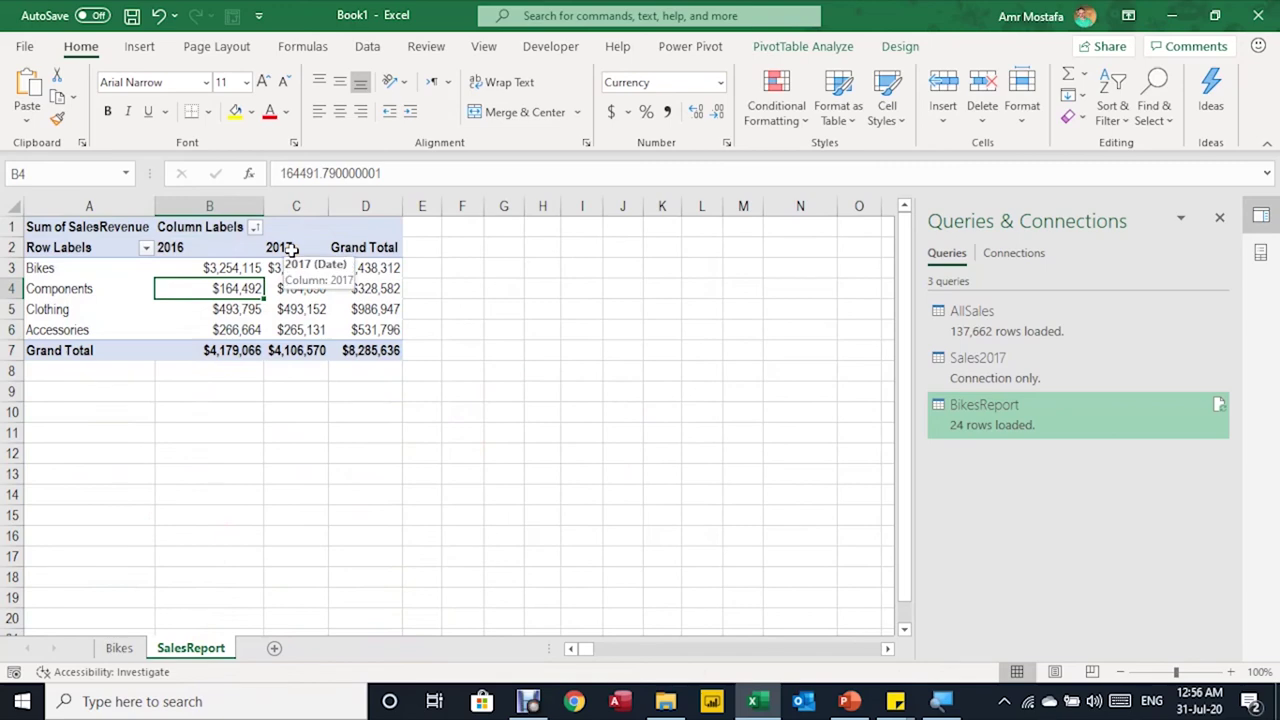
click(996, 374)
right_click(992, 370)
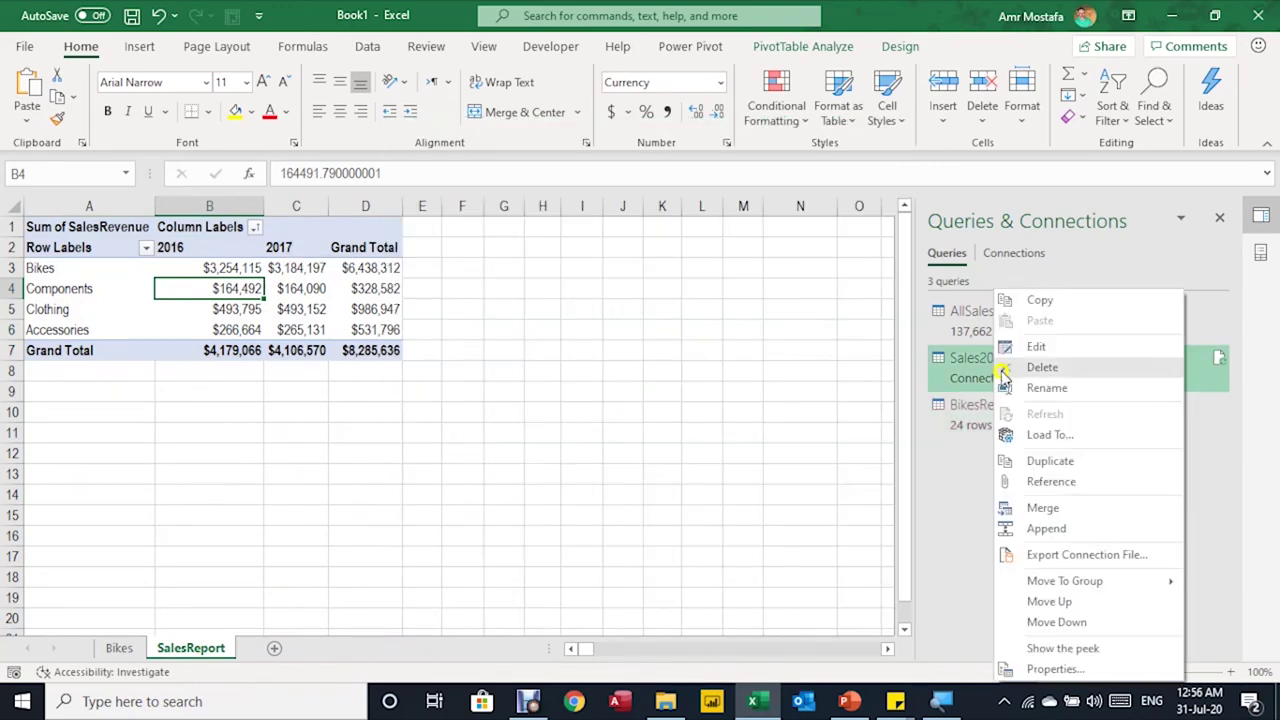
click(1050, 461)
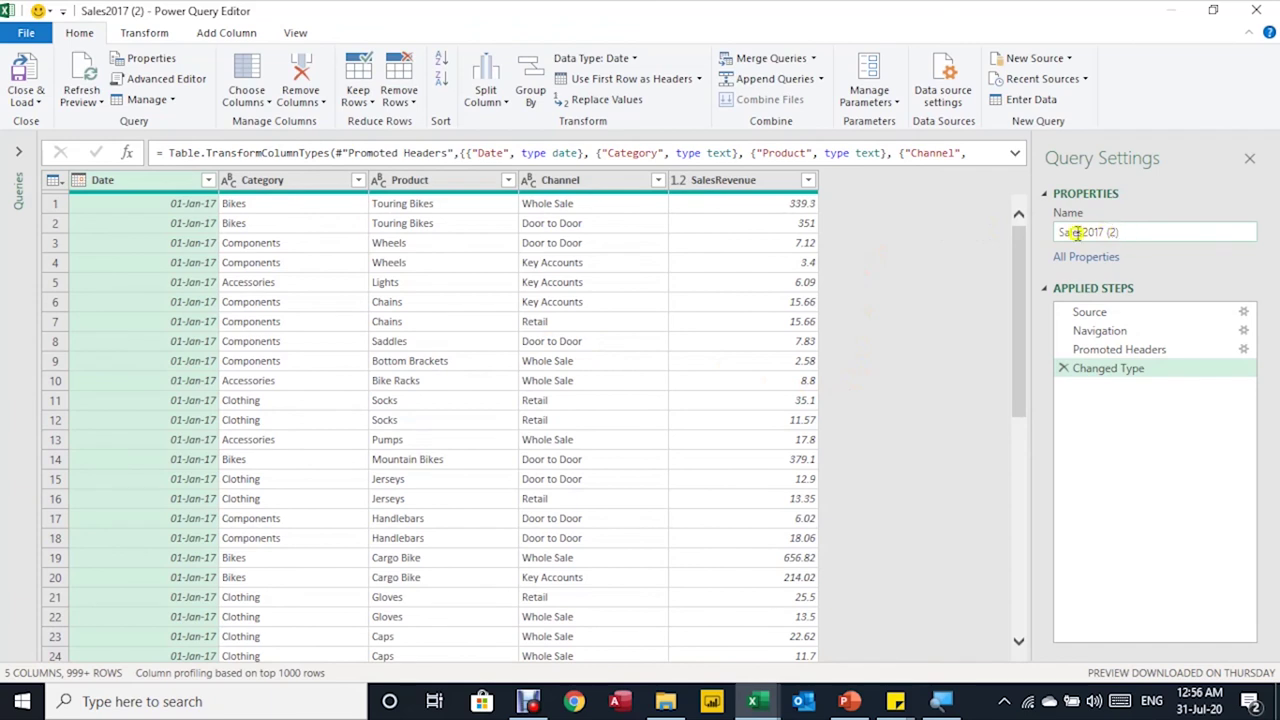
click(1121, 232)
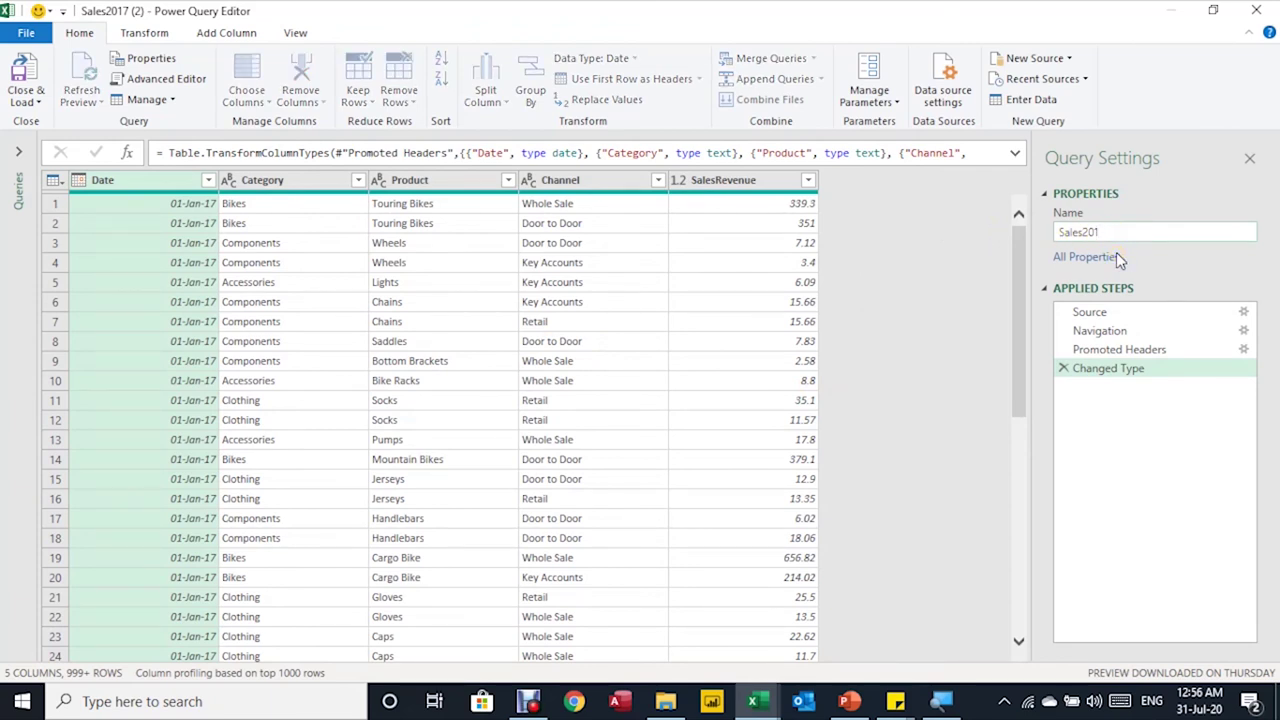
text(8)
key(Return)
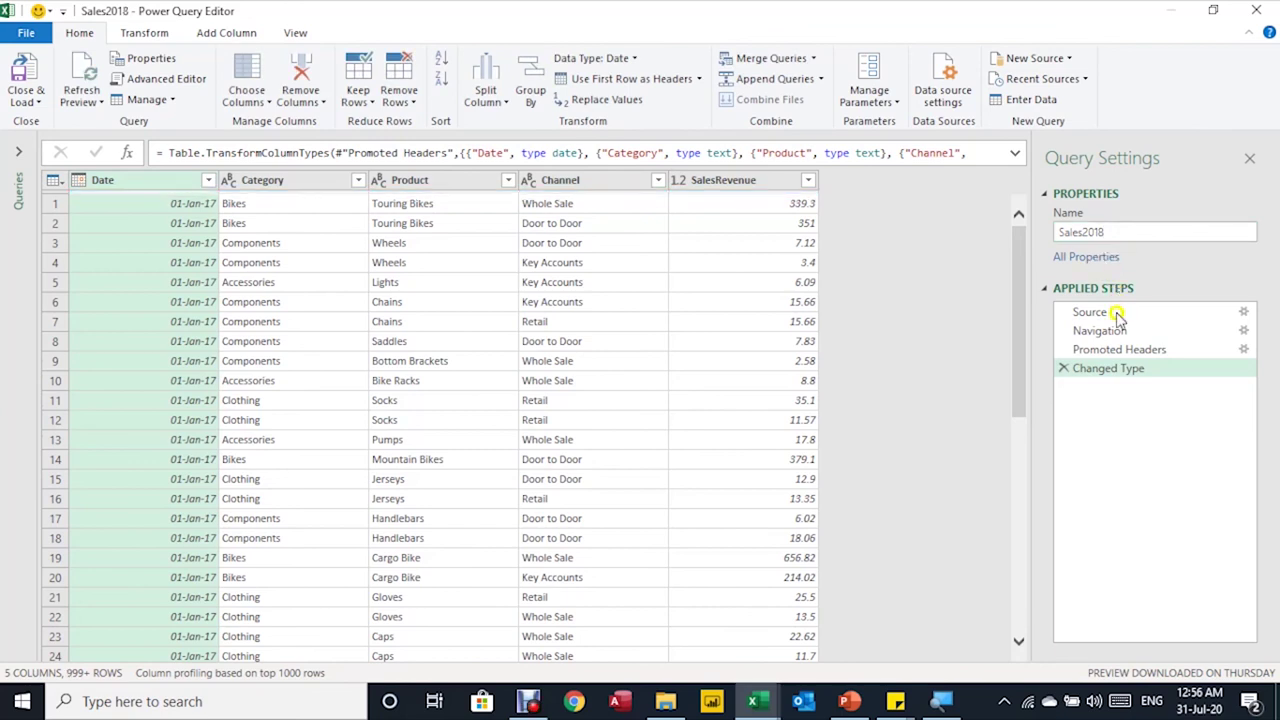
Step: Change the file in the Source step of Sales2018 to Sales2018.xlsx and return to the Changed Type step
click(1116, 313)
click(920, 155)
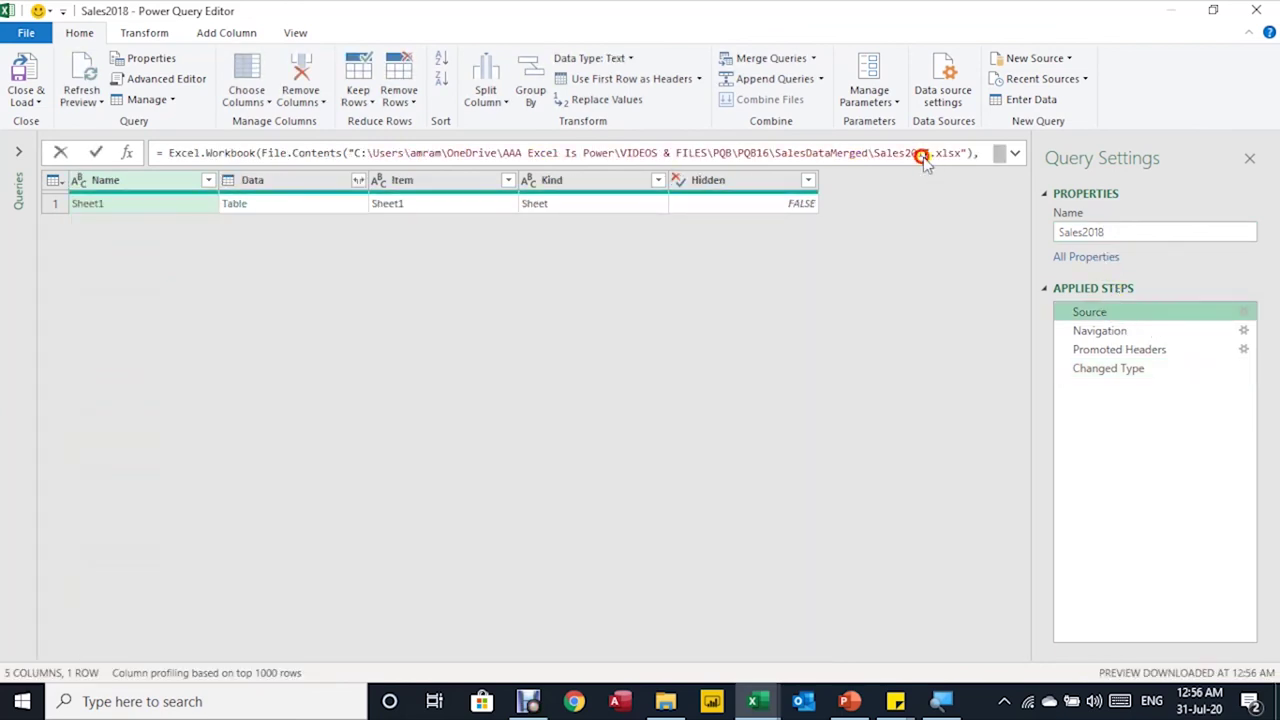
click(931, 155)
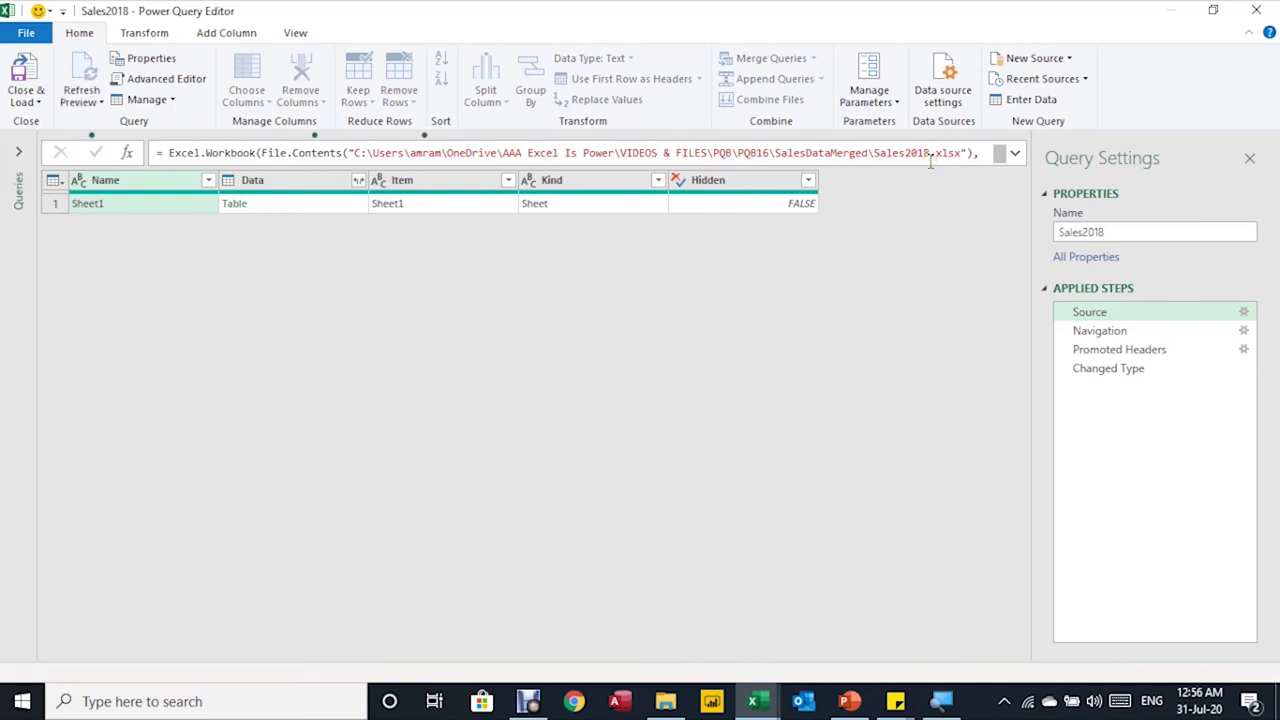
click(1120, 368)
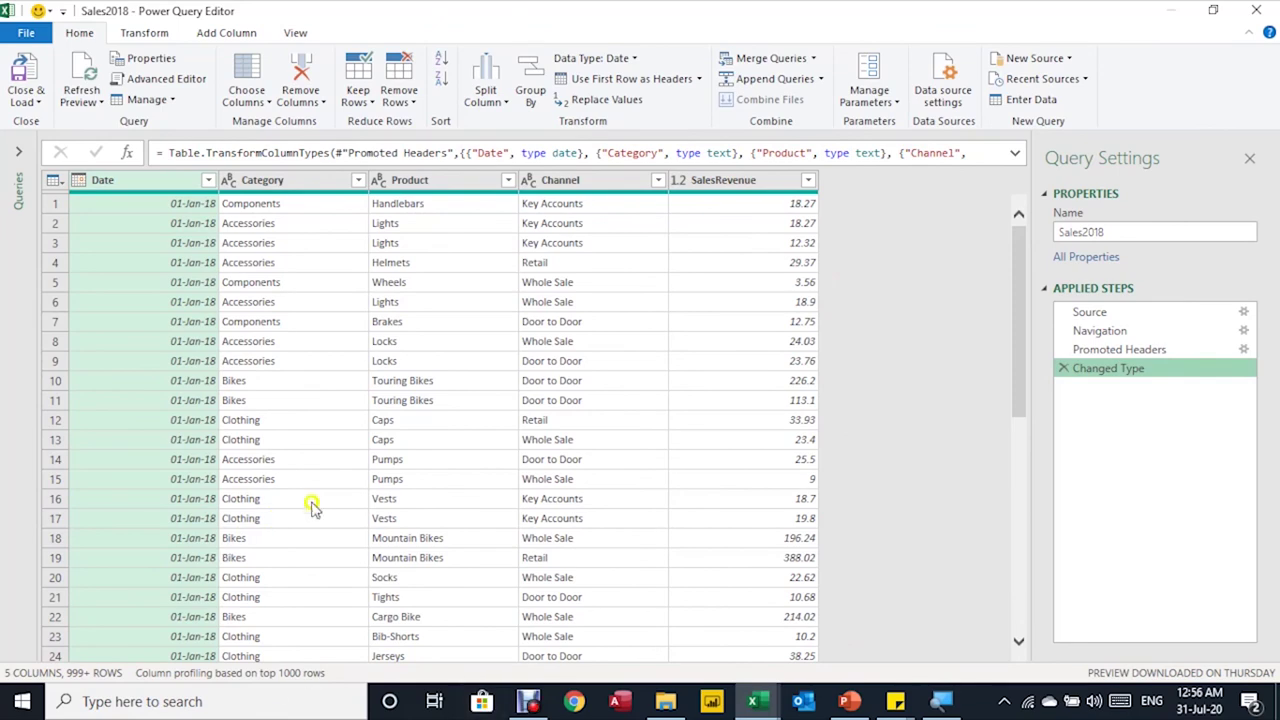
Step: Edit the append step of the AllSales query to combine three or more tables, adding Sales2018 after Sales2017
click(17, 152)
click(48, 170)
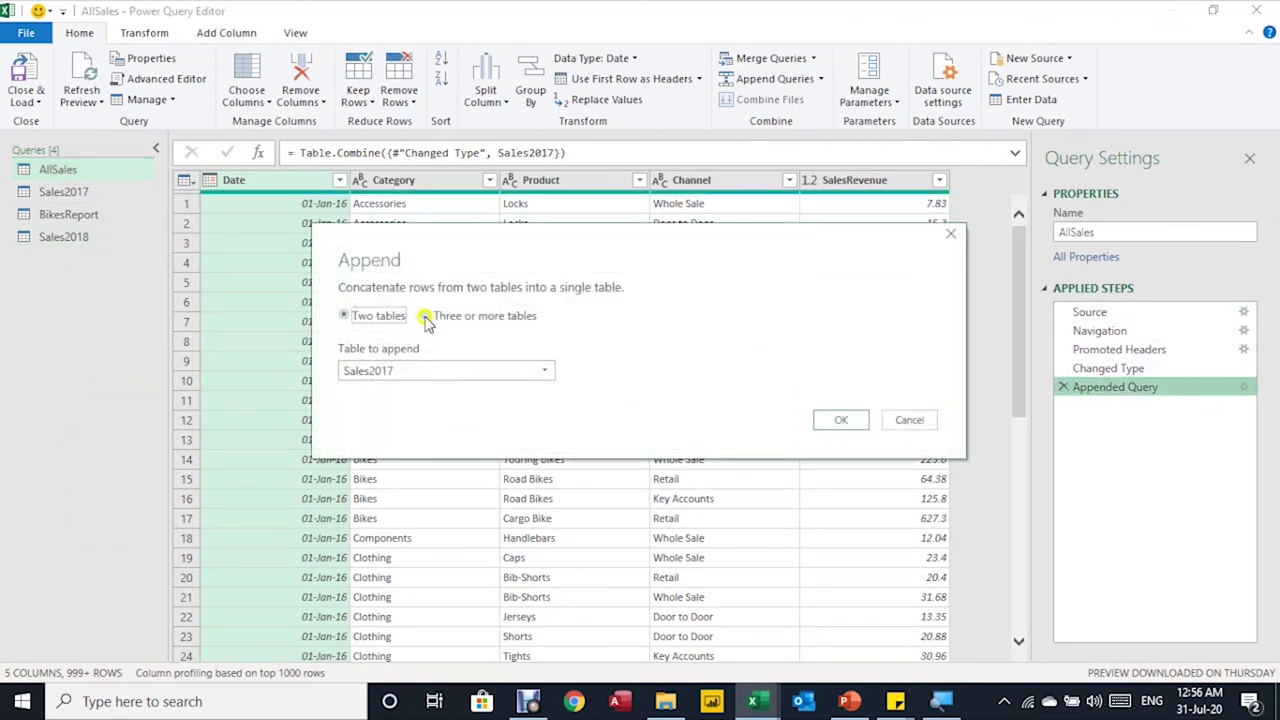
click(426, 317)
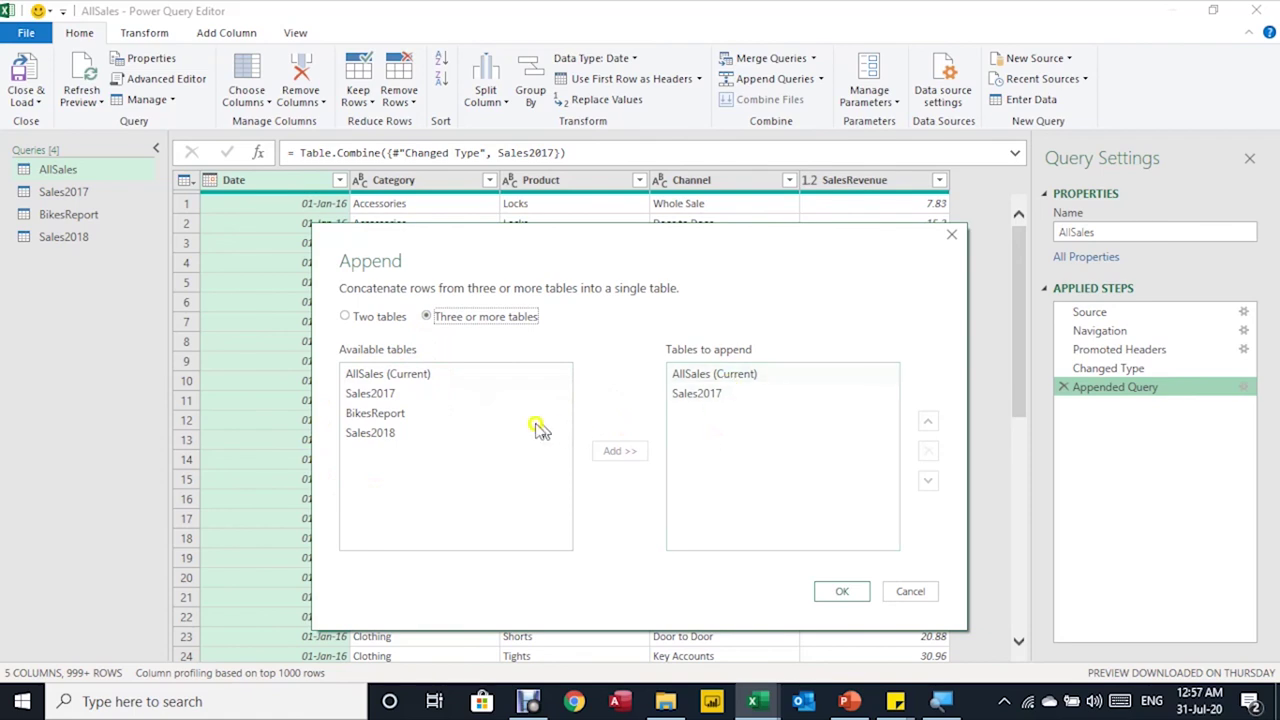
click(408, 433)
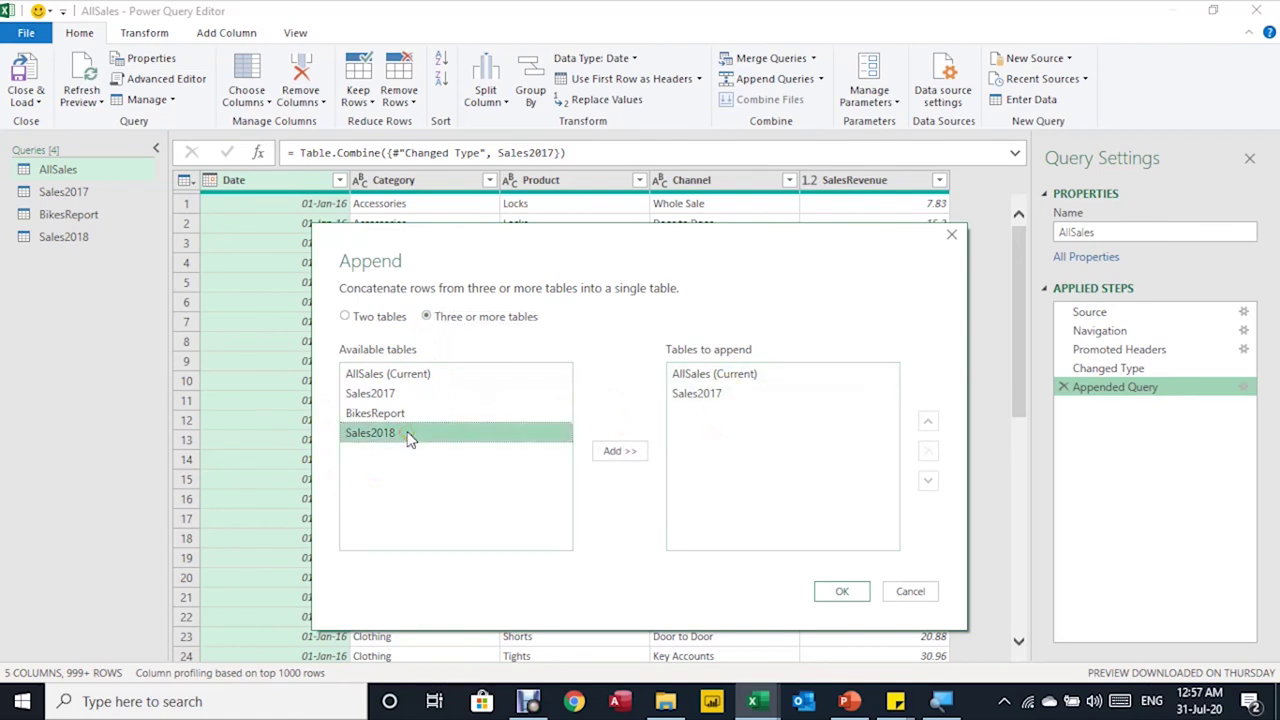
click(619, 451)
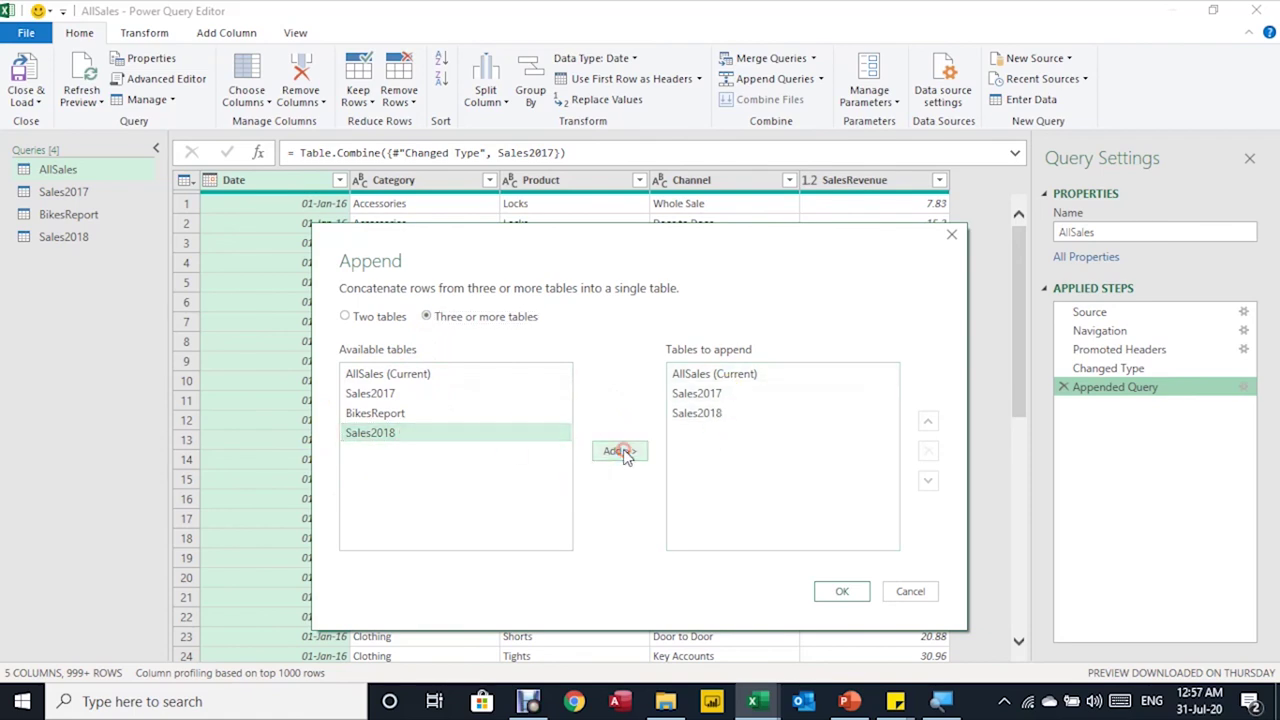
click(828, 590)
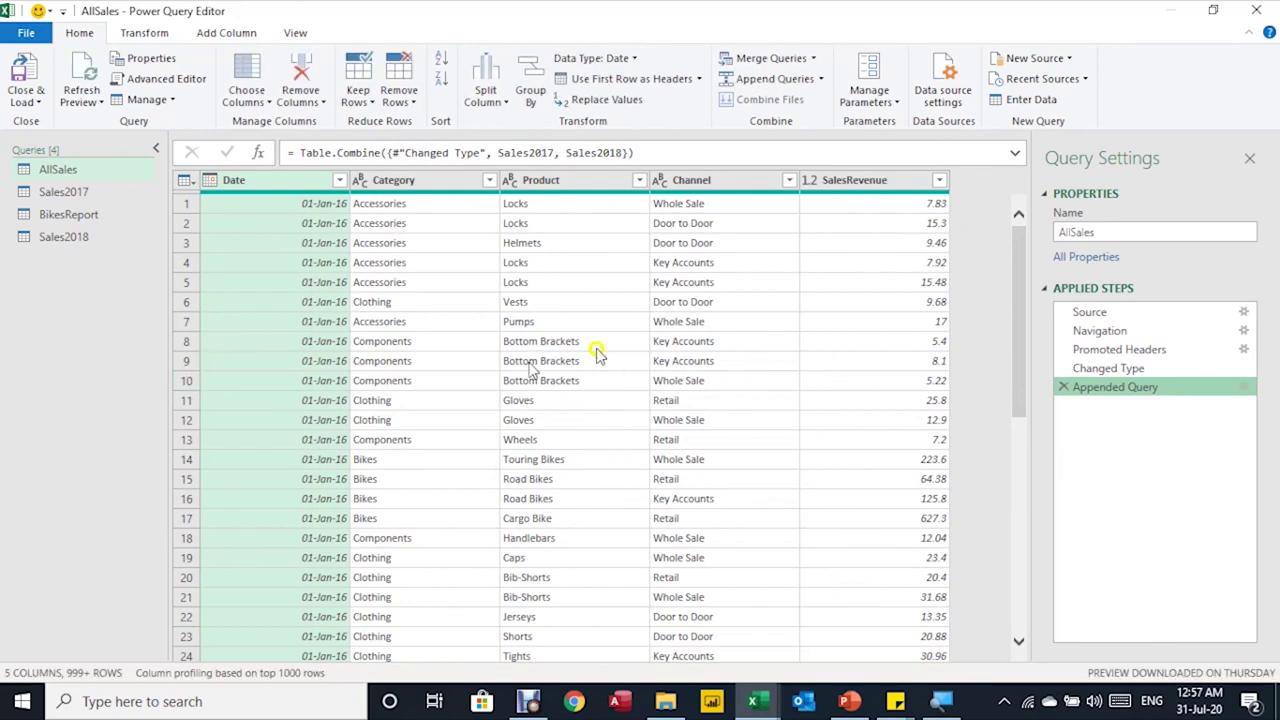
Step: Close the query editor and load Sales2018 as a connection only, without adding it to the Data Model
click(30, 102)
click(55, 143)
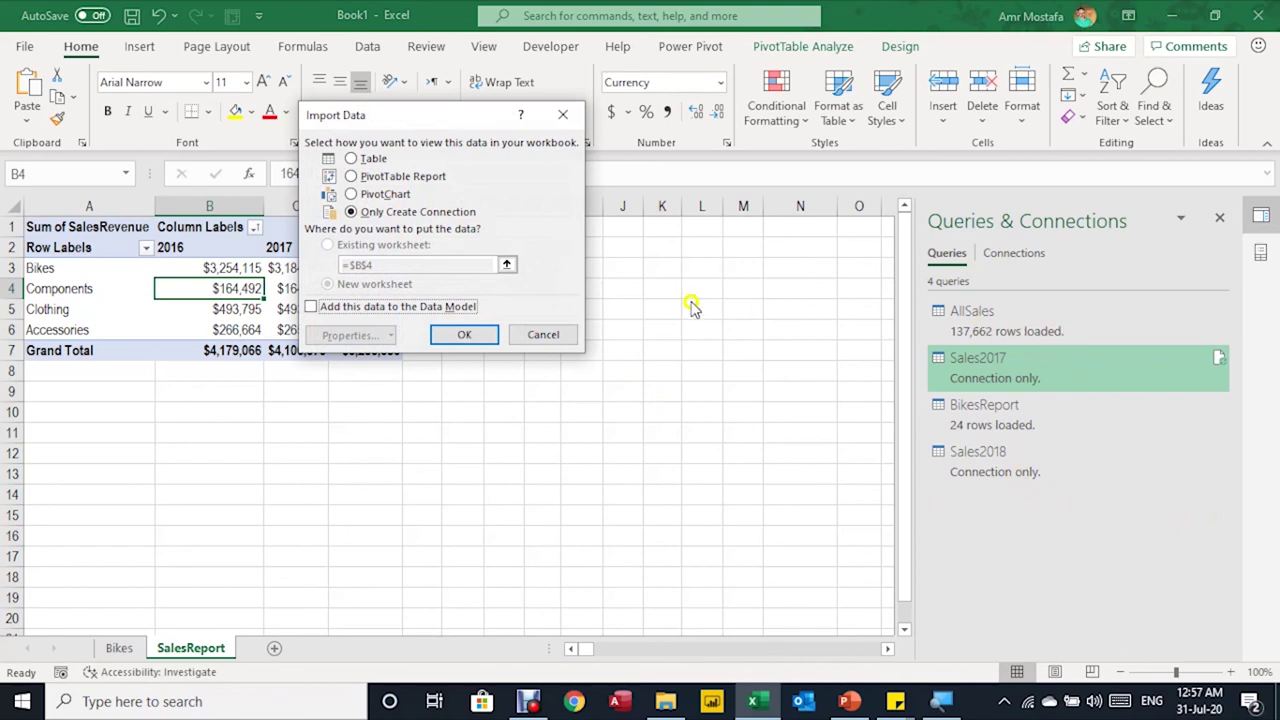
click(465, 335)
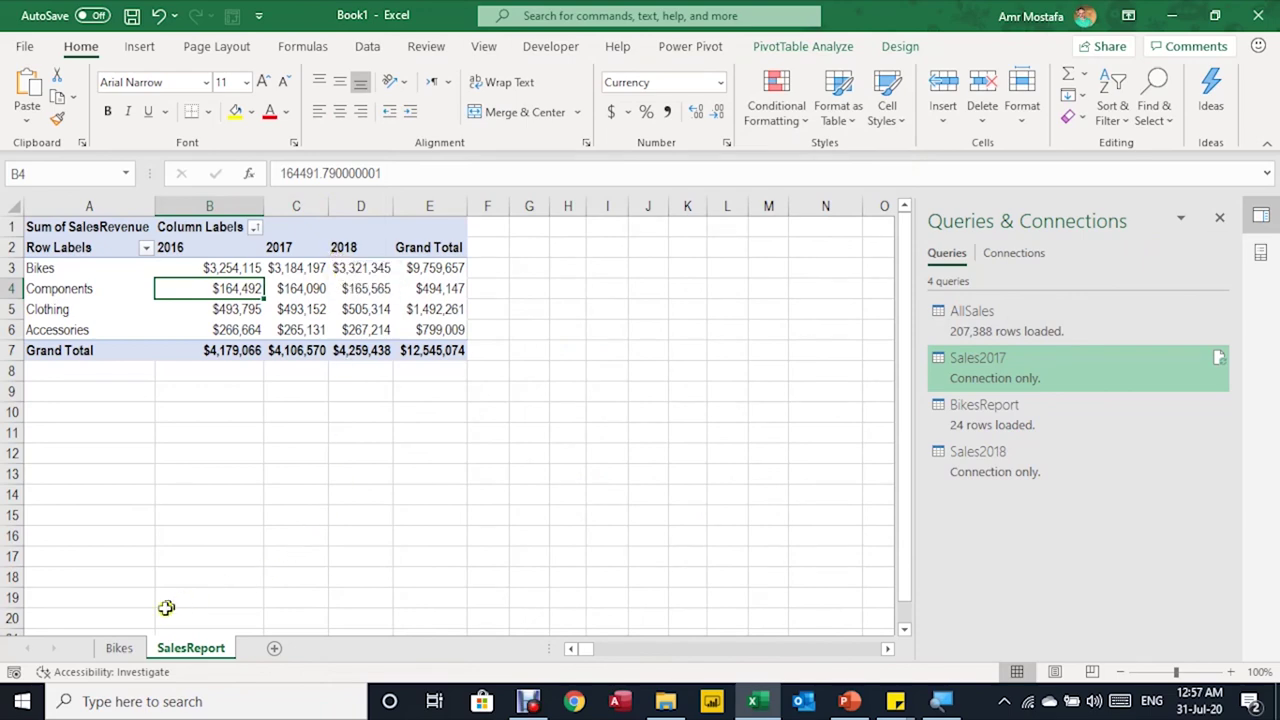
Step: Refresh the monthly bike sales table on the Bikes sheet and check its rows for the 2018 months
click(119, 648)
scroll(150, 330, down, 2)
click(148, 309)
right_click(148, 309)
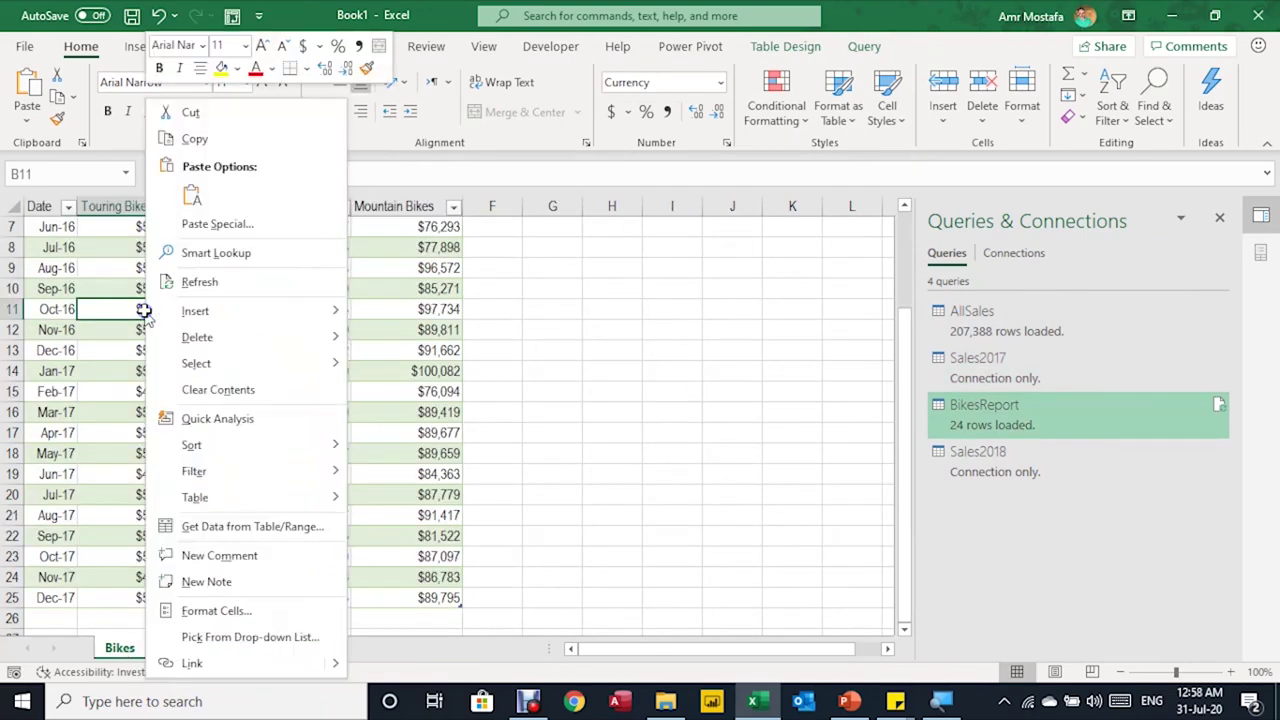
click(185, 282)
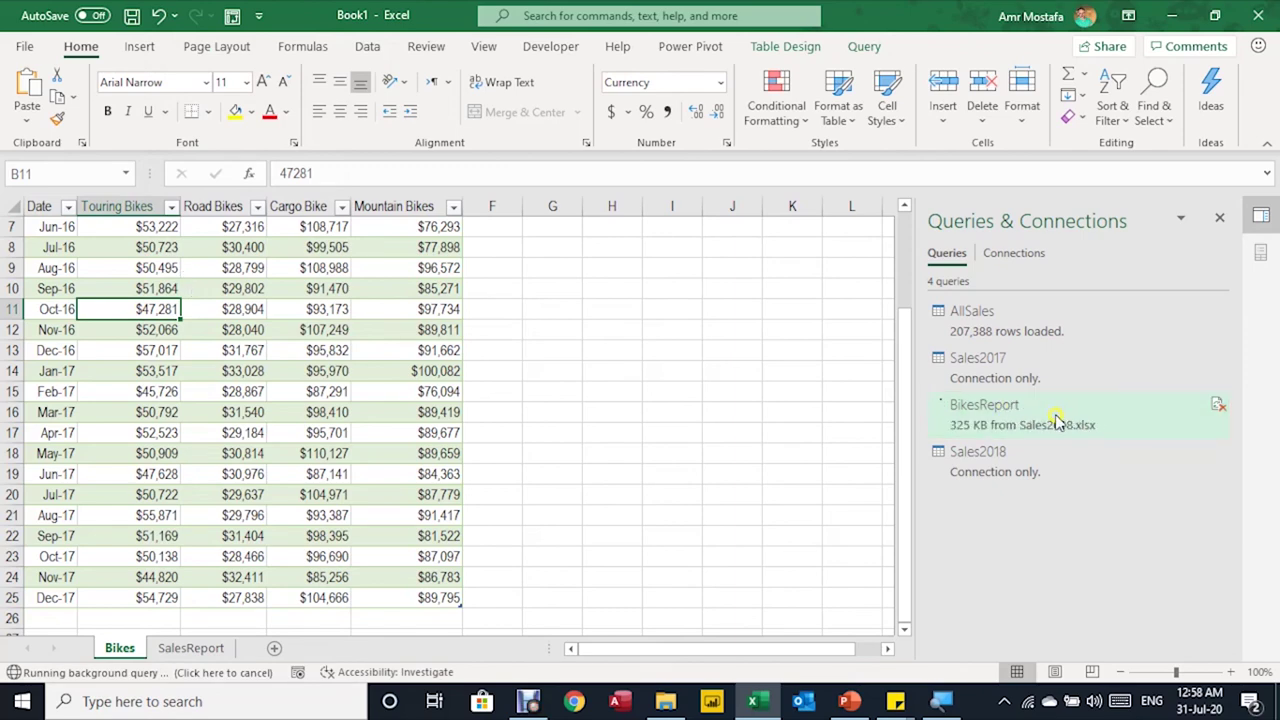
scroll(400, 349, down, 5)
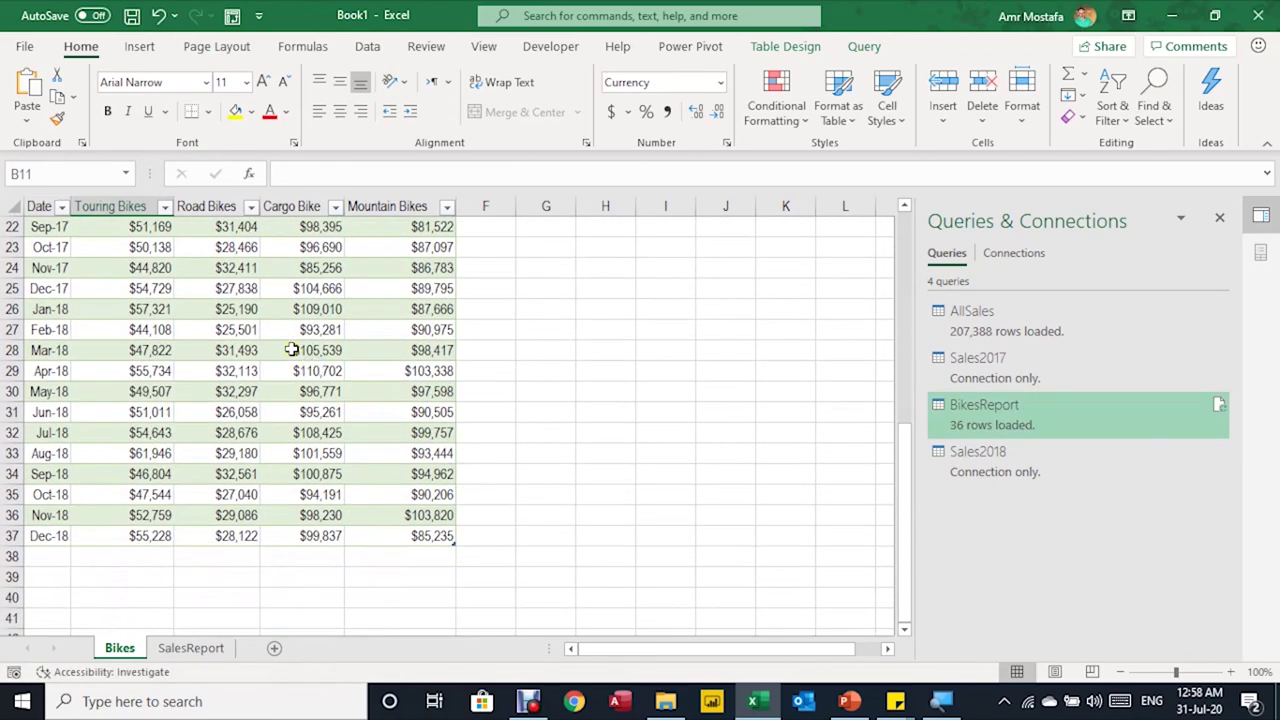
scroll(232, 430, up, 7)
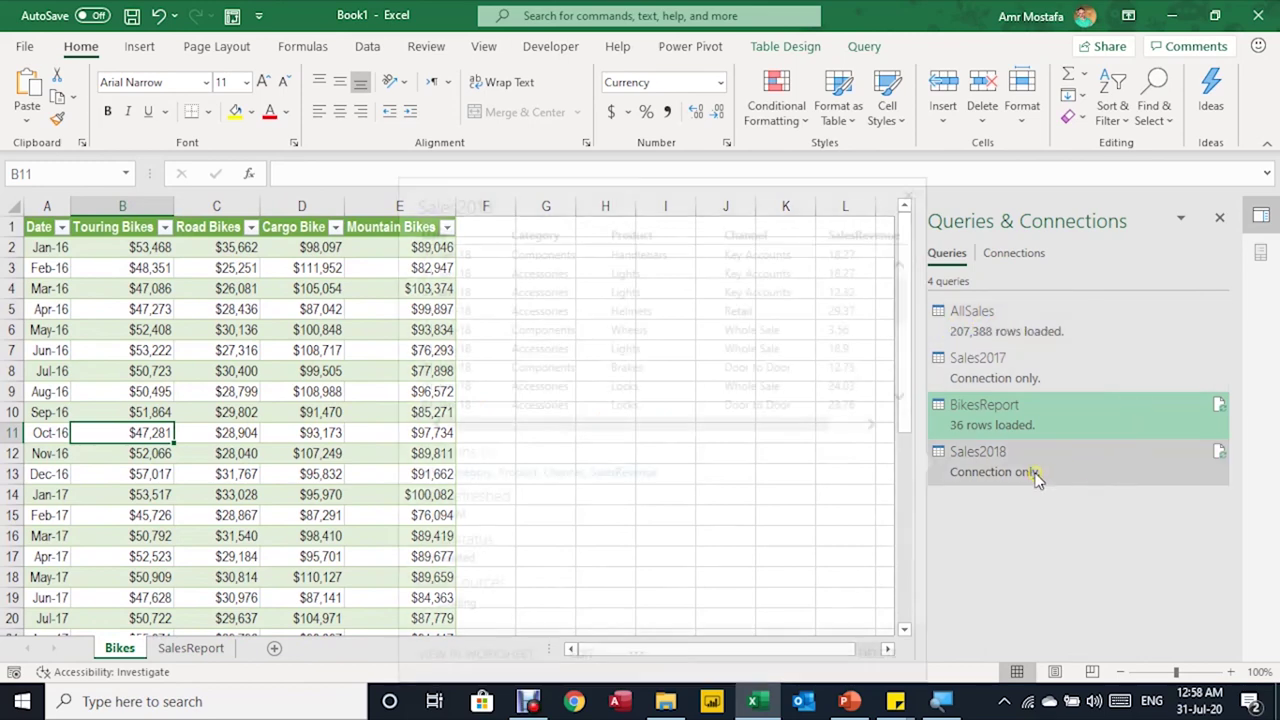
Step: Dismiss the BikesReport query preview, review the SalesReport pivot table and return to the Bikes sheet
mouse_move(1047, 478)
mouse_move(983, 414)
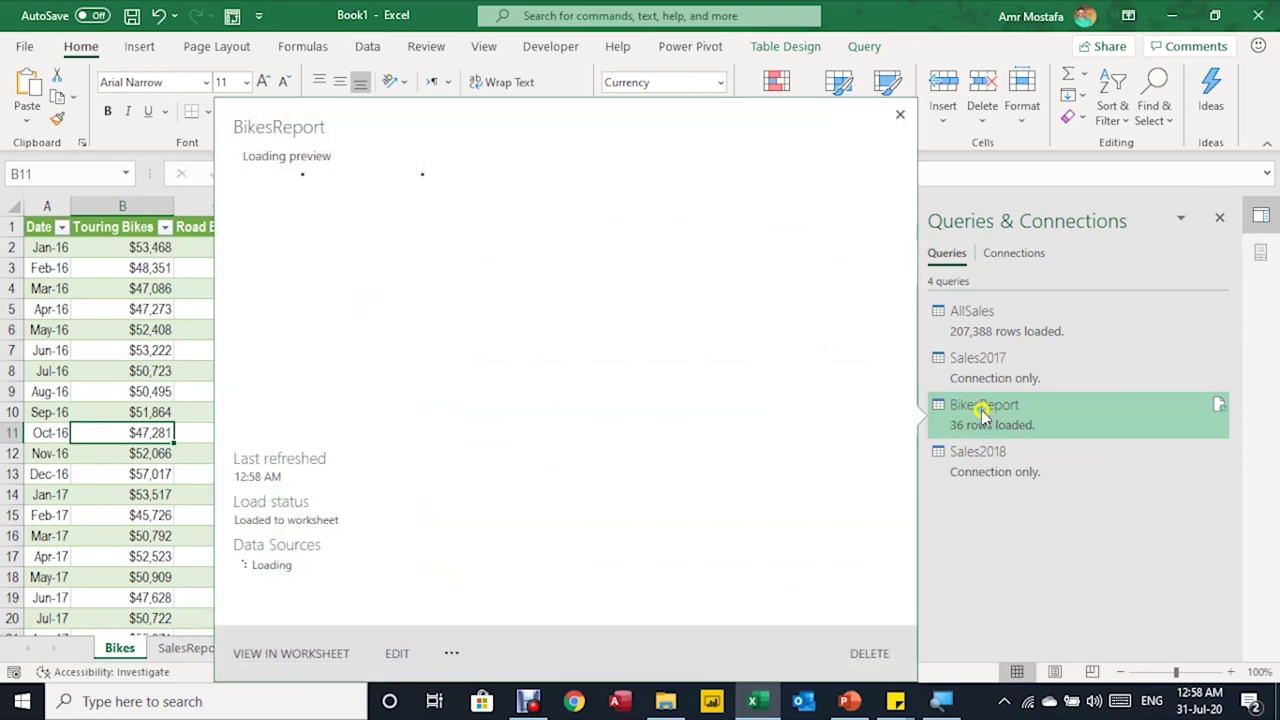
click(901, 116)
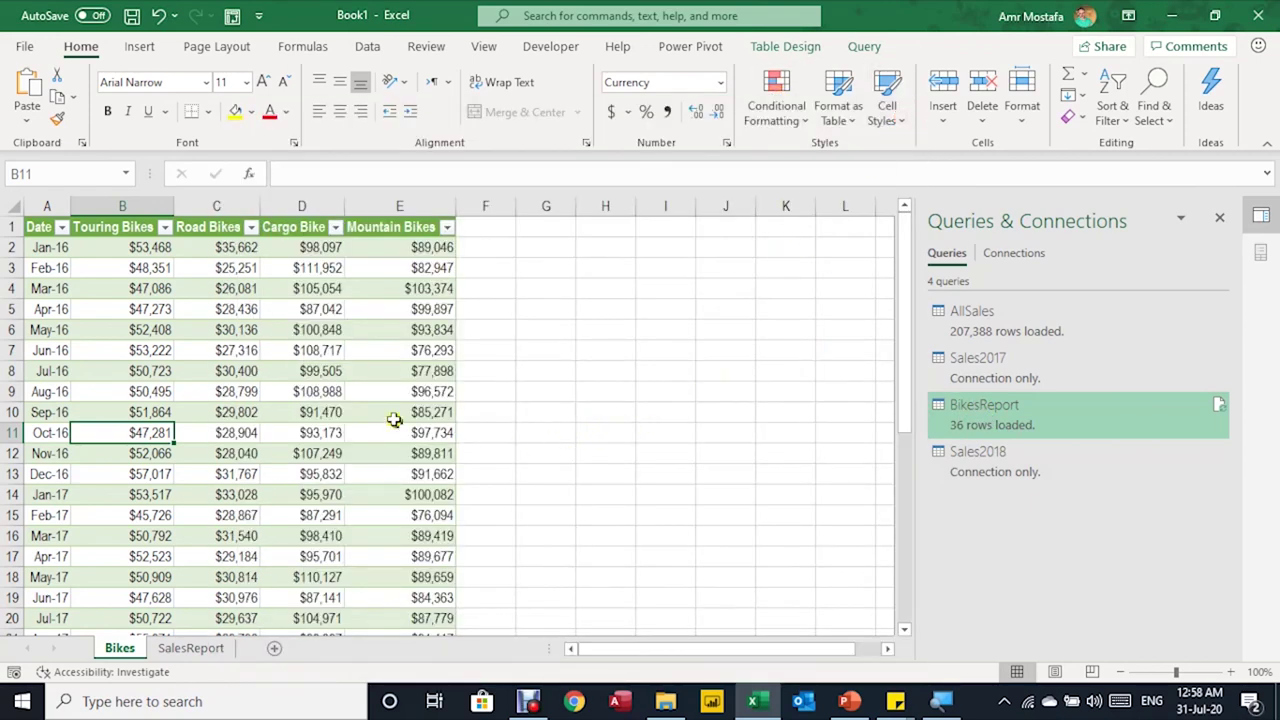
click(214, 650)
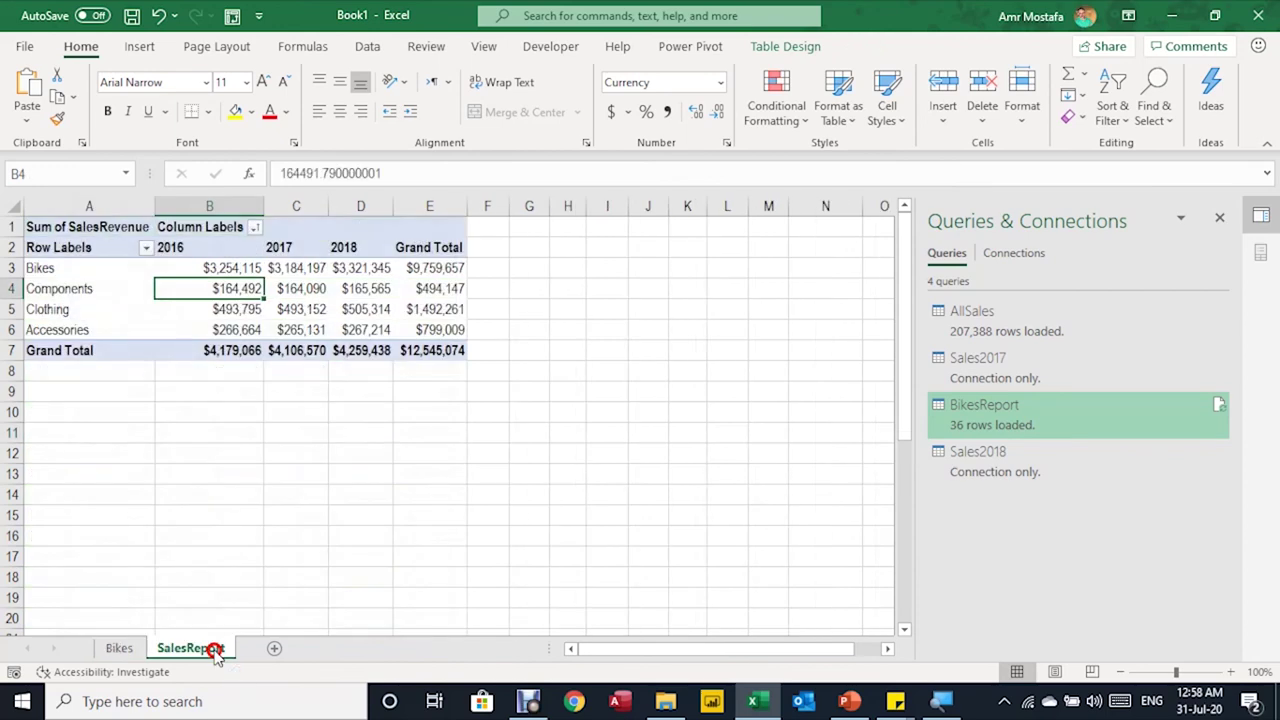
click(121, 649)
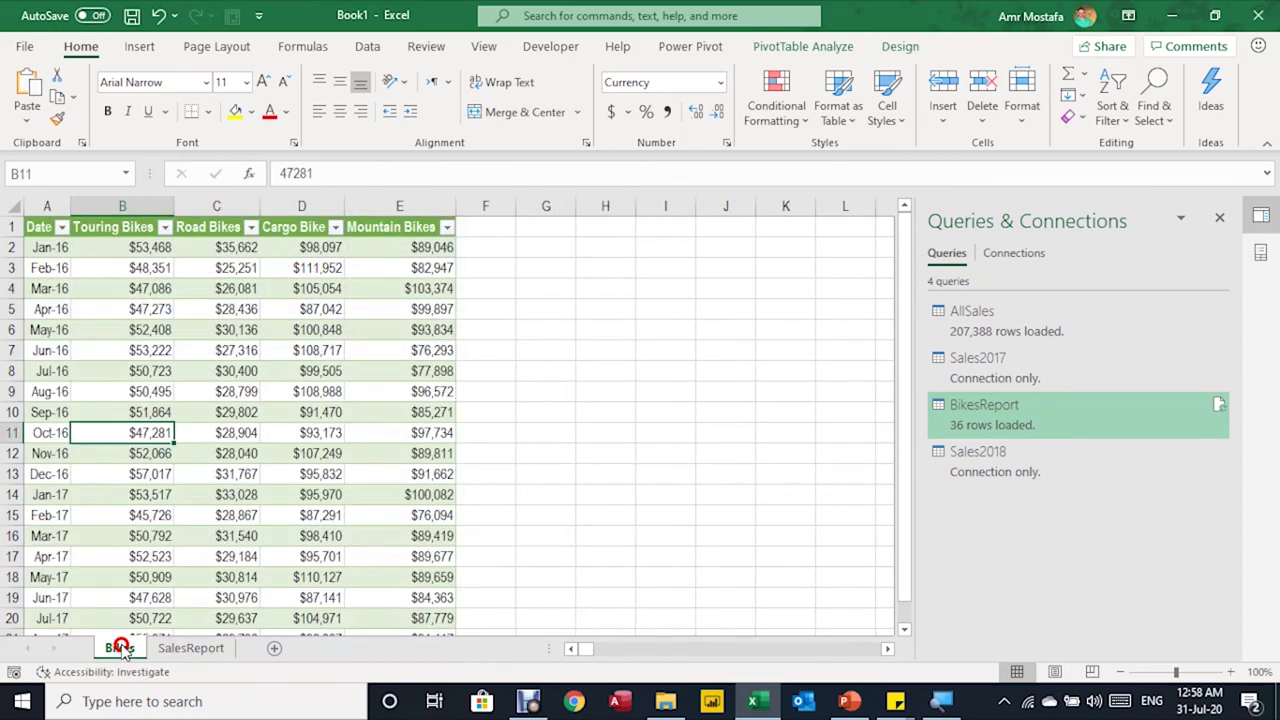